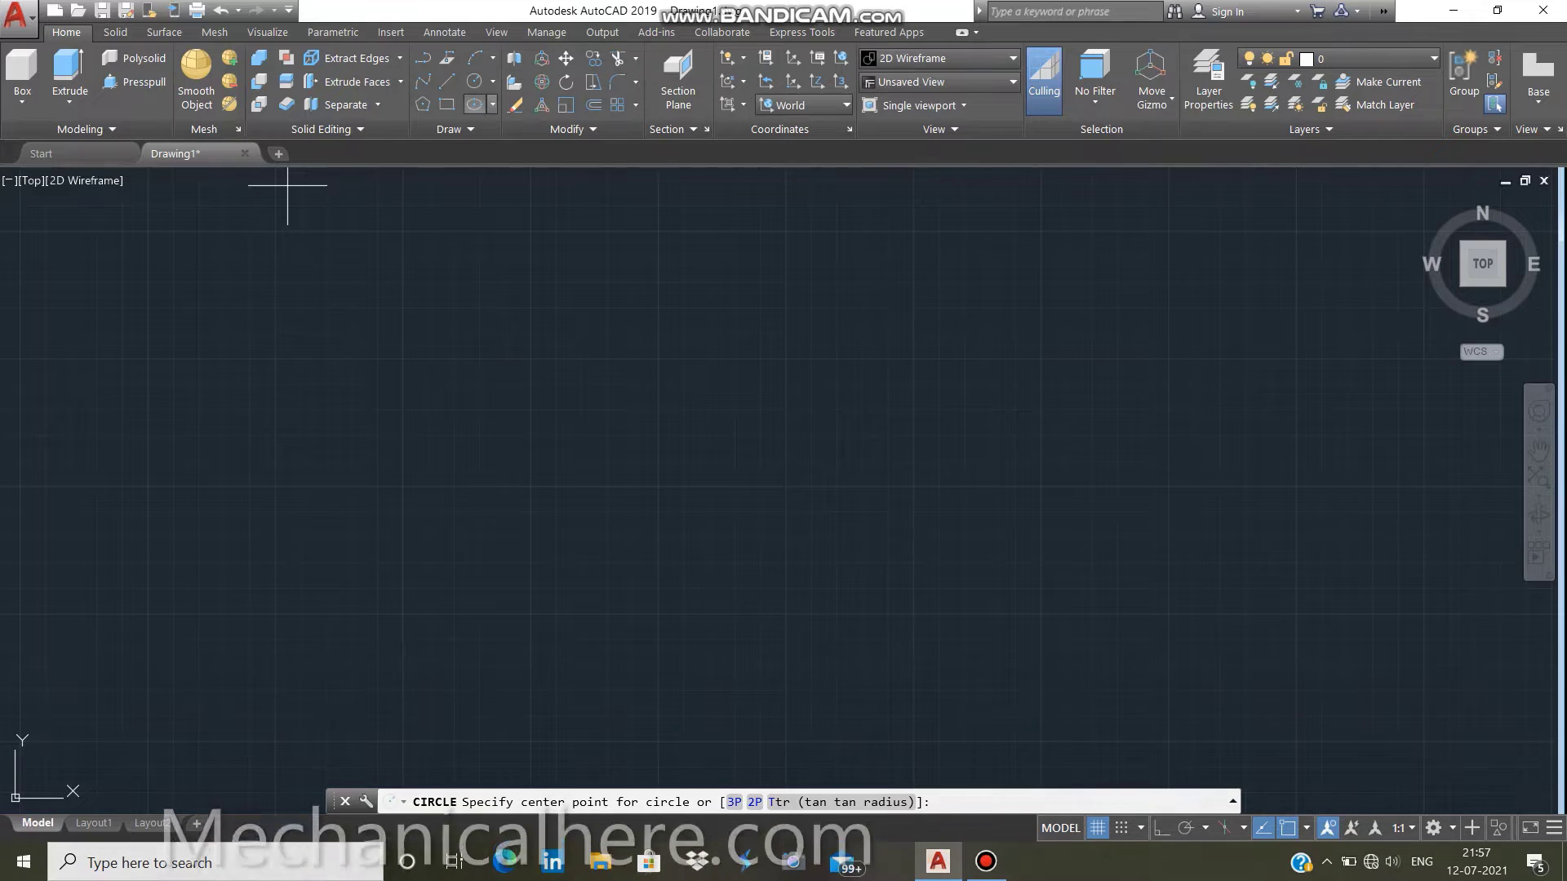
Draw a radius-20 circle and a concentric radius-10 circle on the same centre point
click(415, 500)
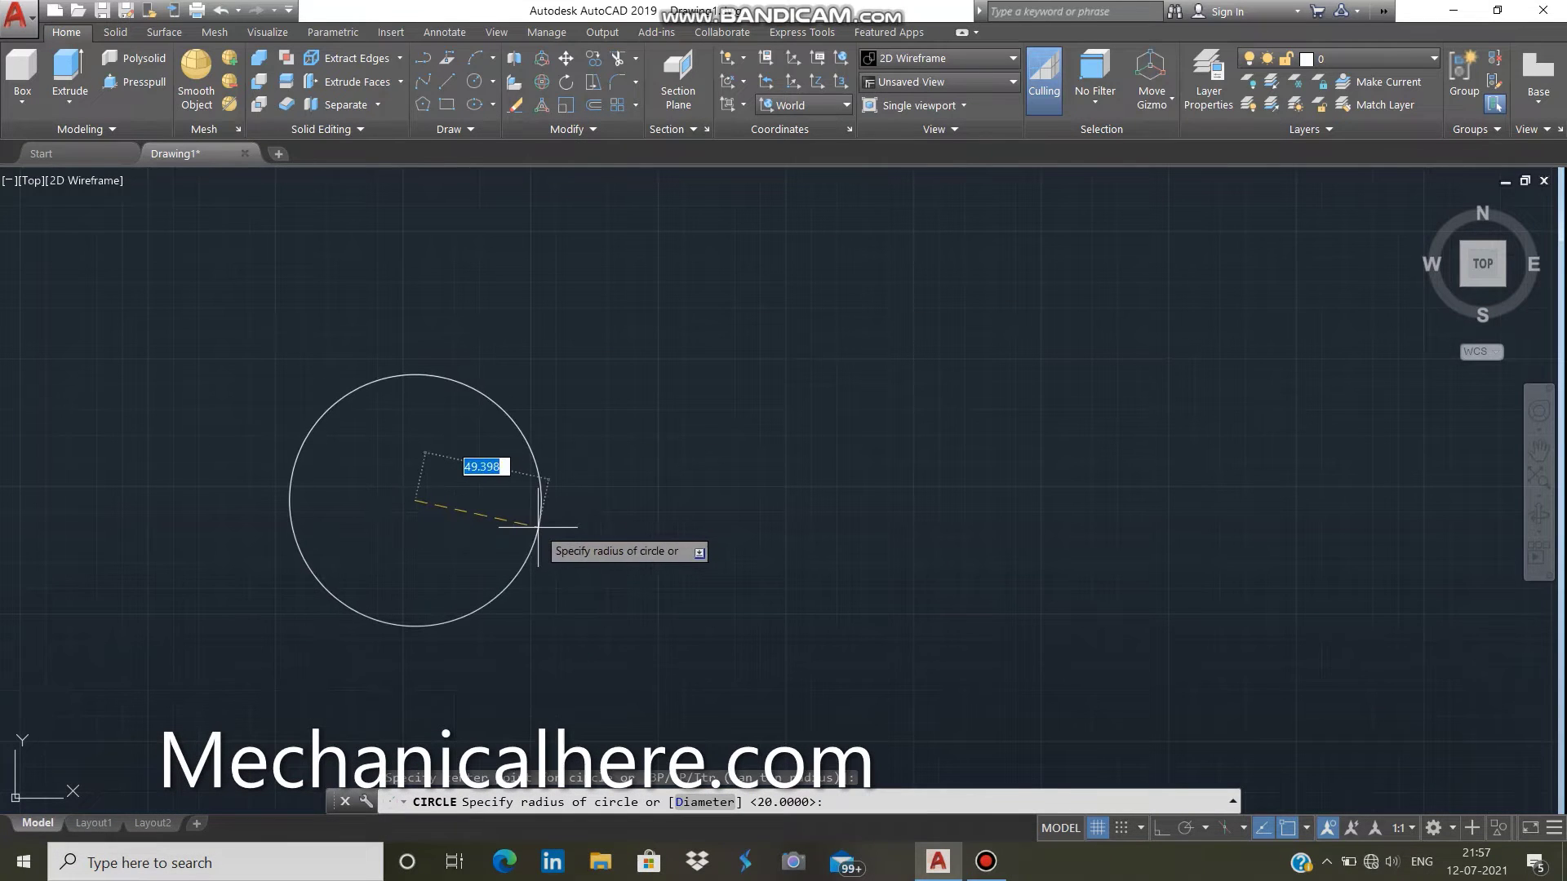
text(20)
key(Return)
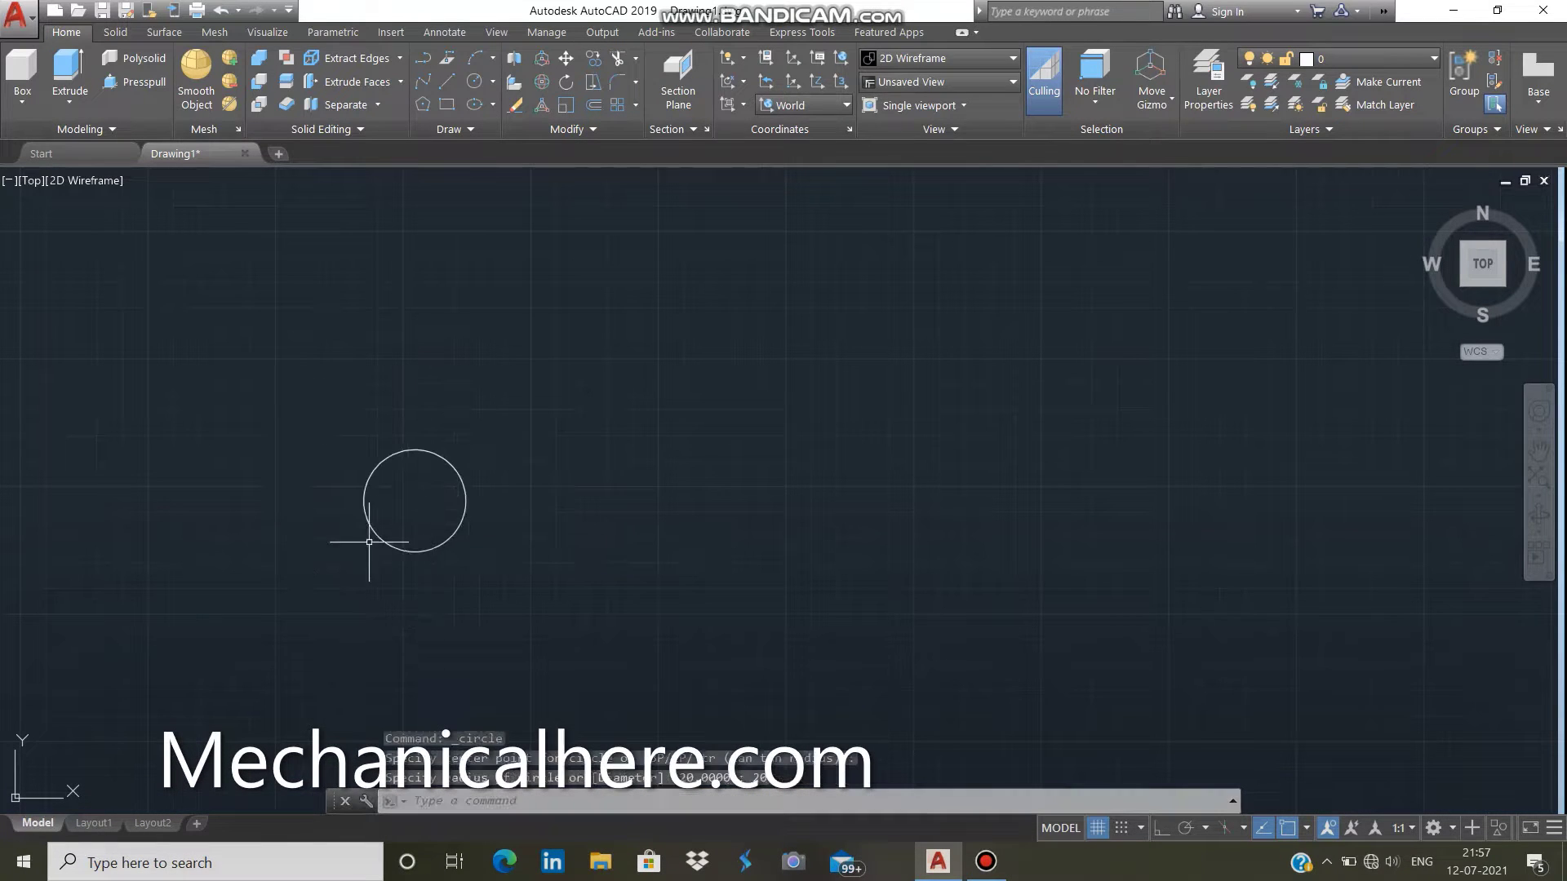
scroll(350, 547, up, 2)
scroll(408, 515, up, 2)
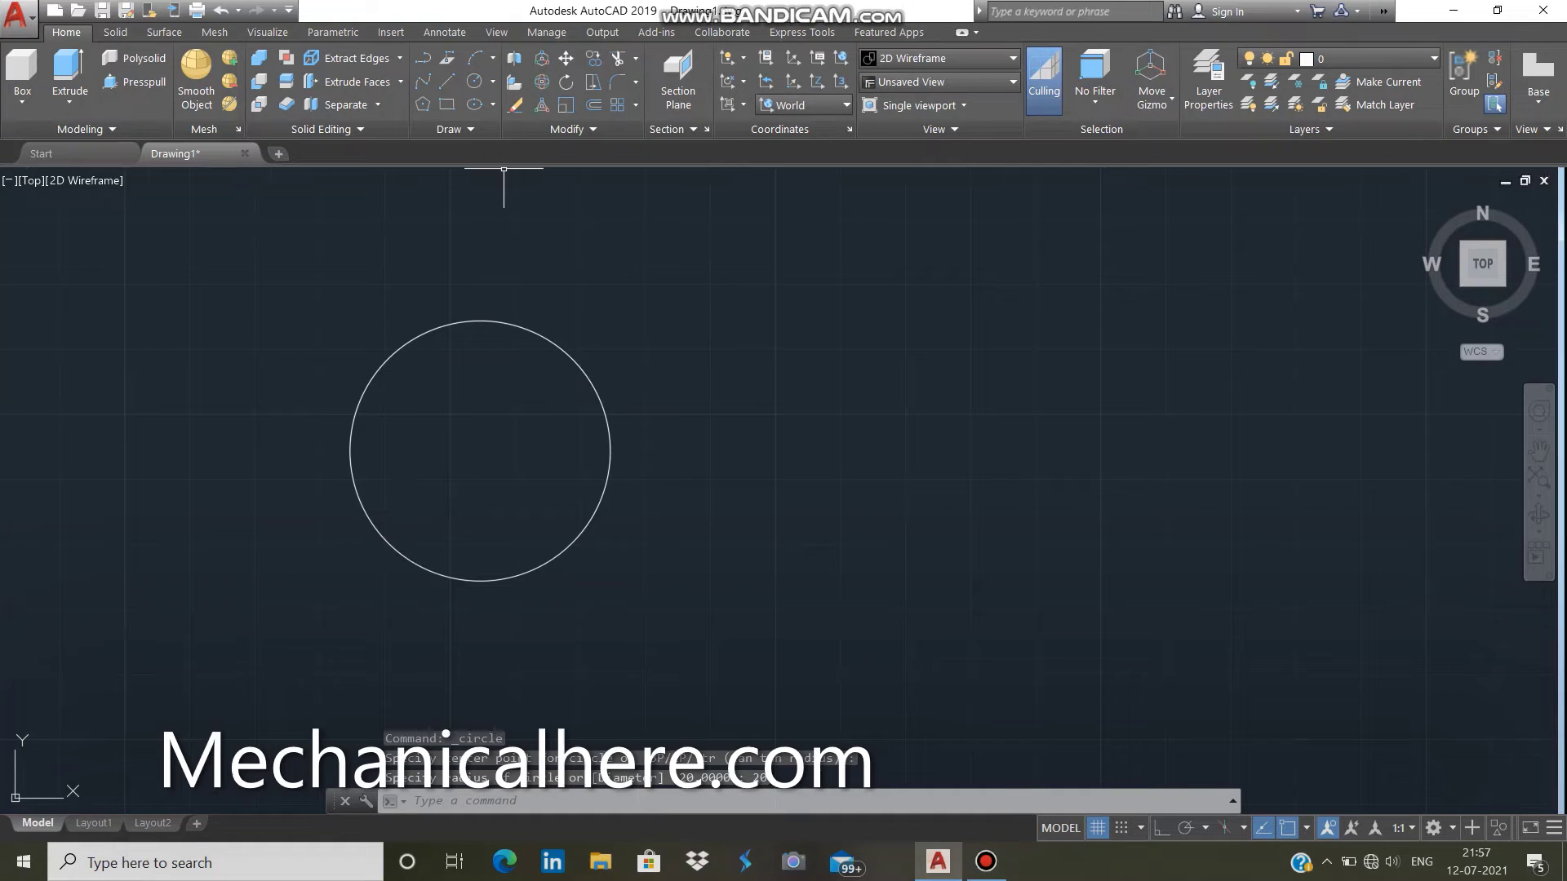
click(474, 81)
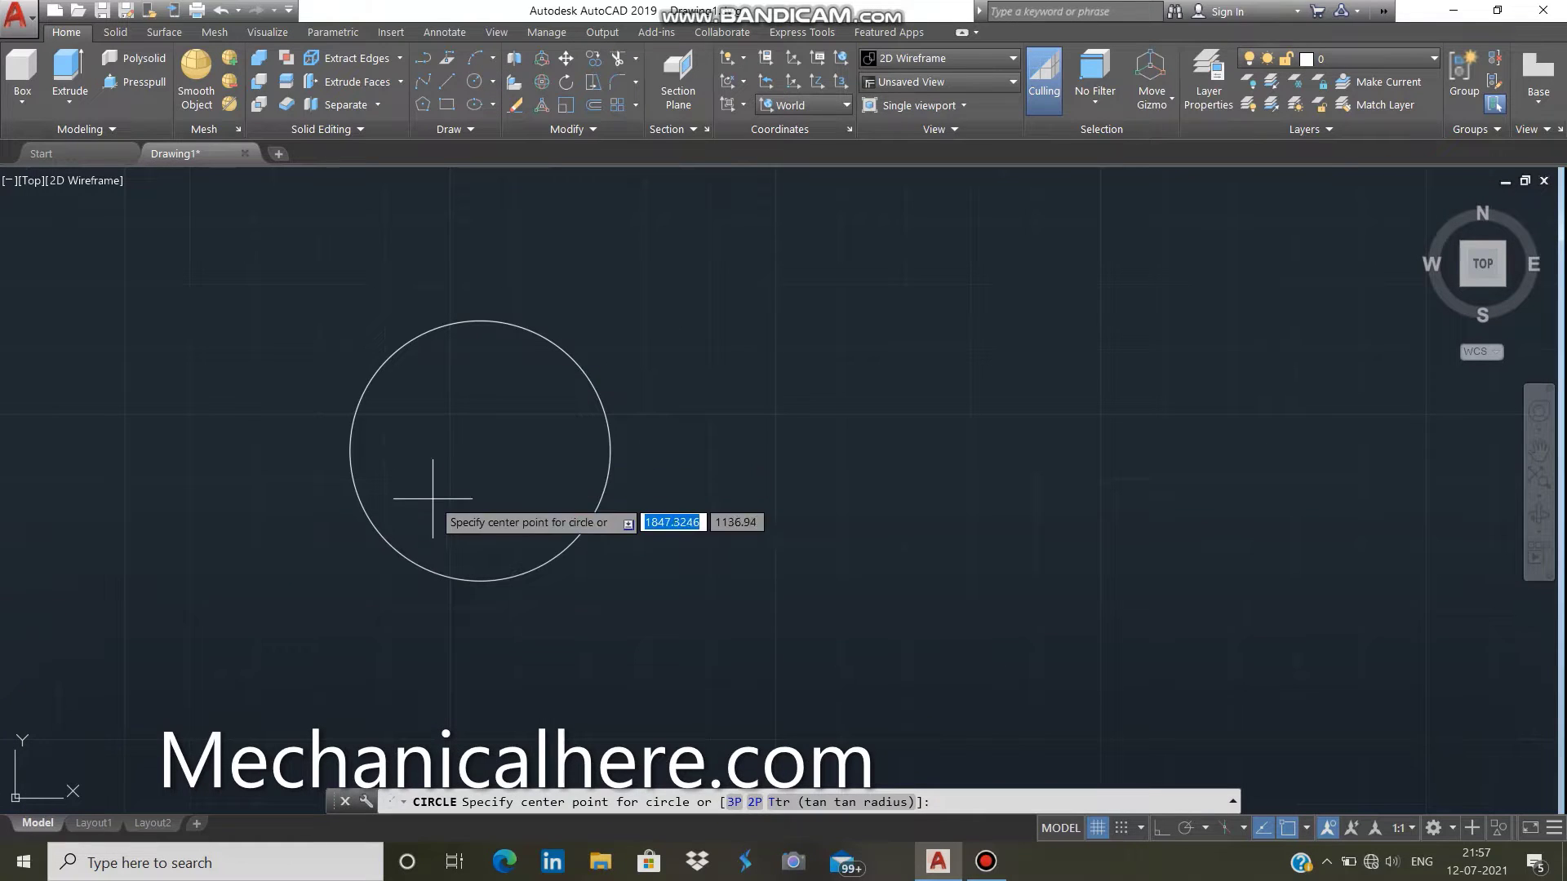
click(481, 450)
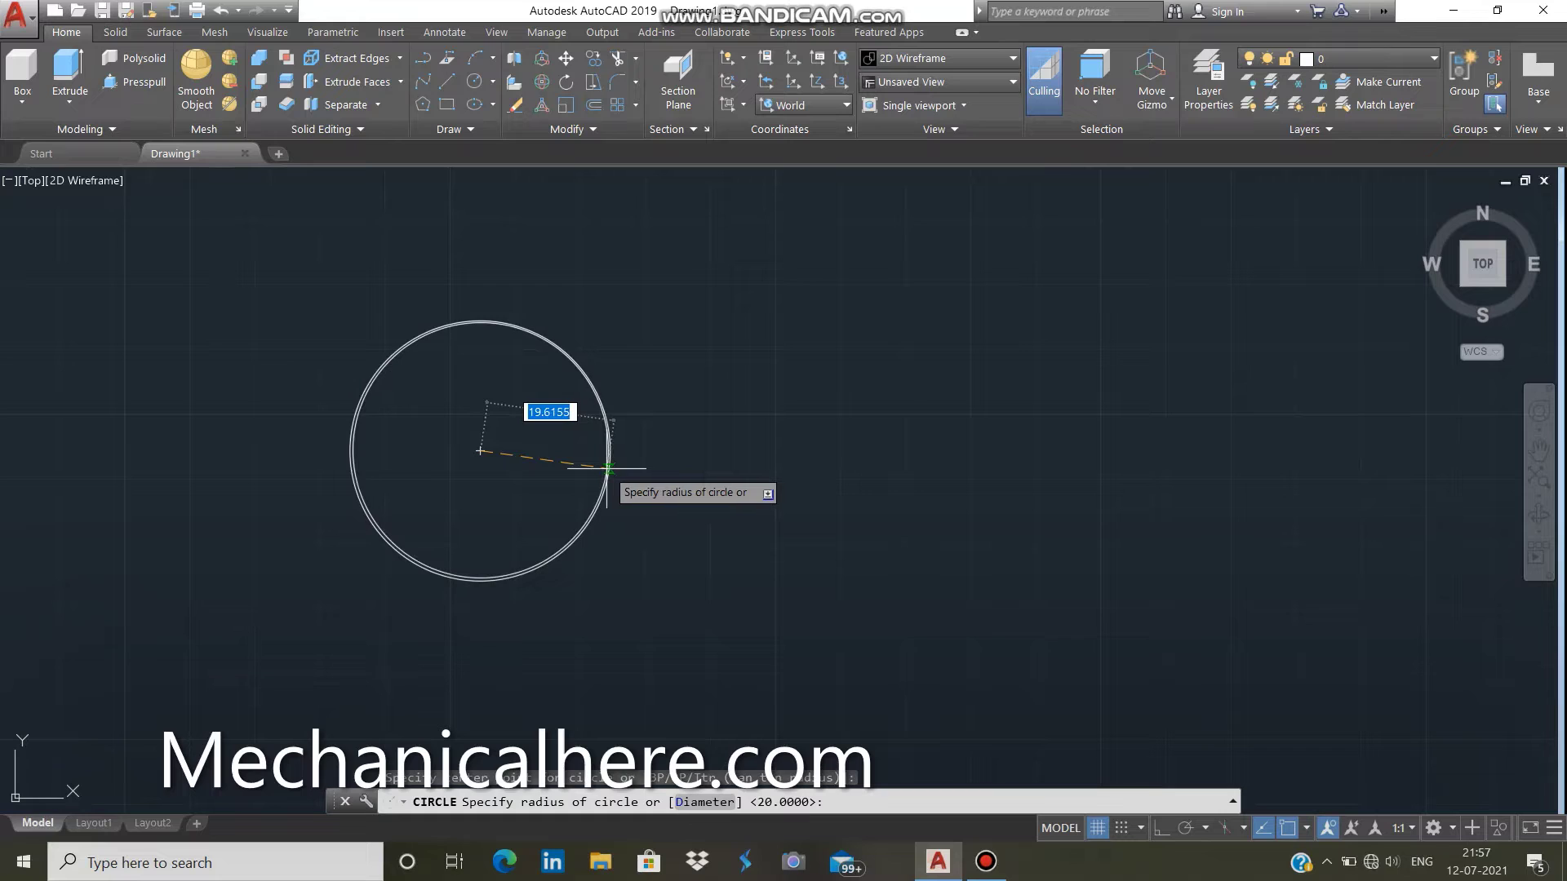
text(10)
key(Return)
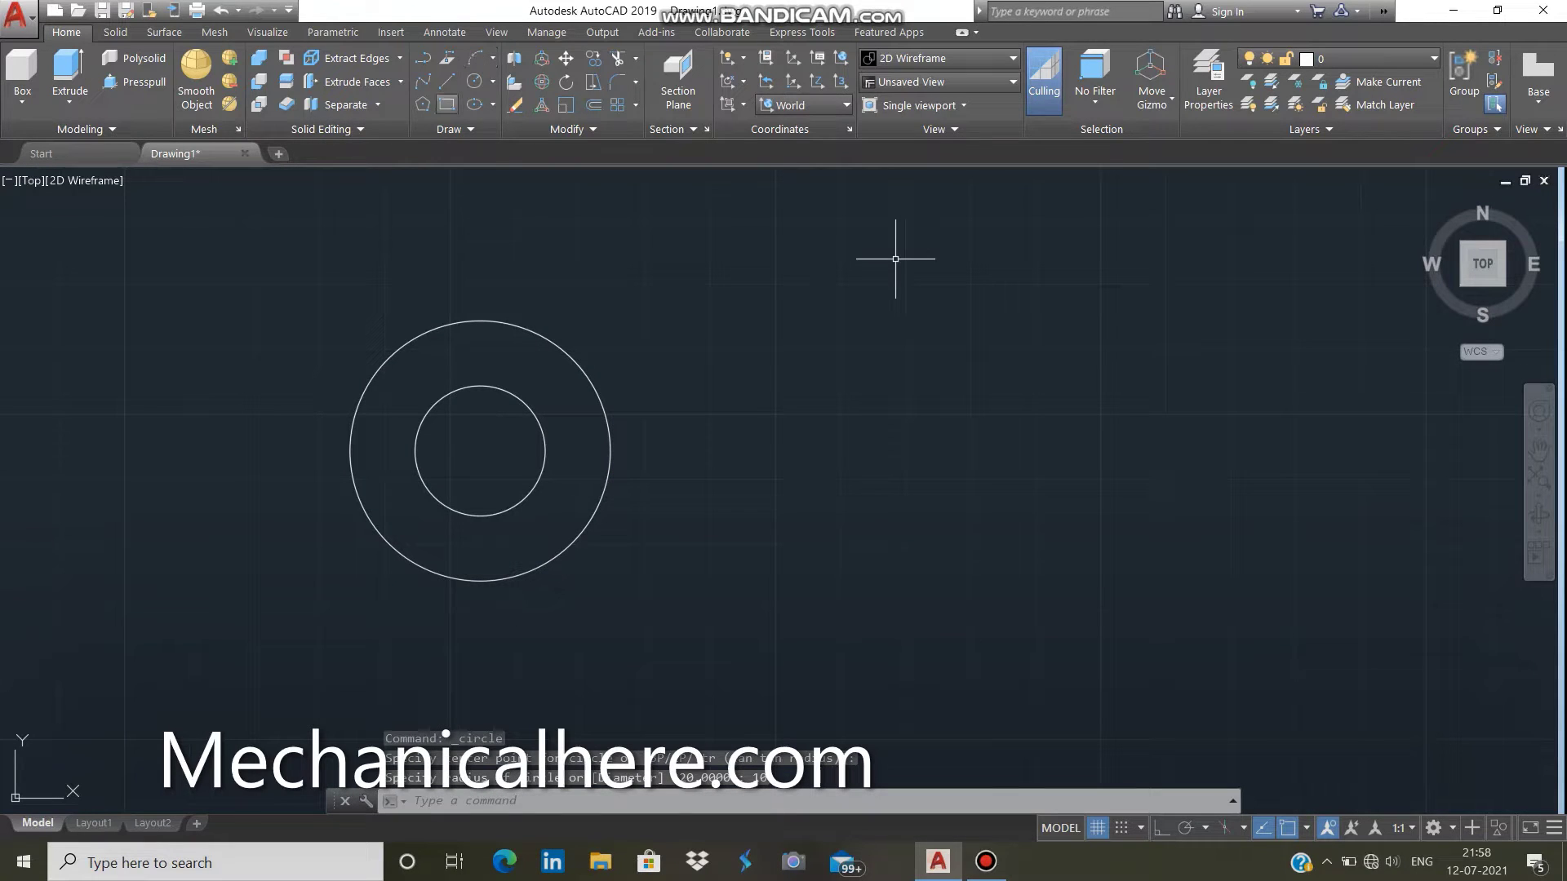
With Ortho on, draw one 80-unit horizontal line rightward from the circles' shared centre
click(447, 81)
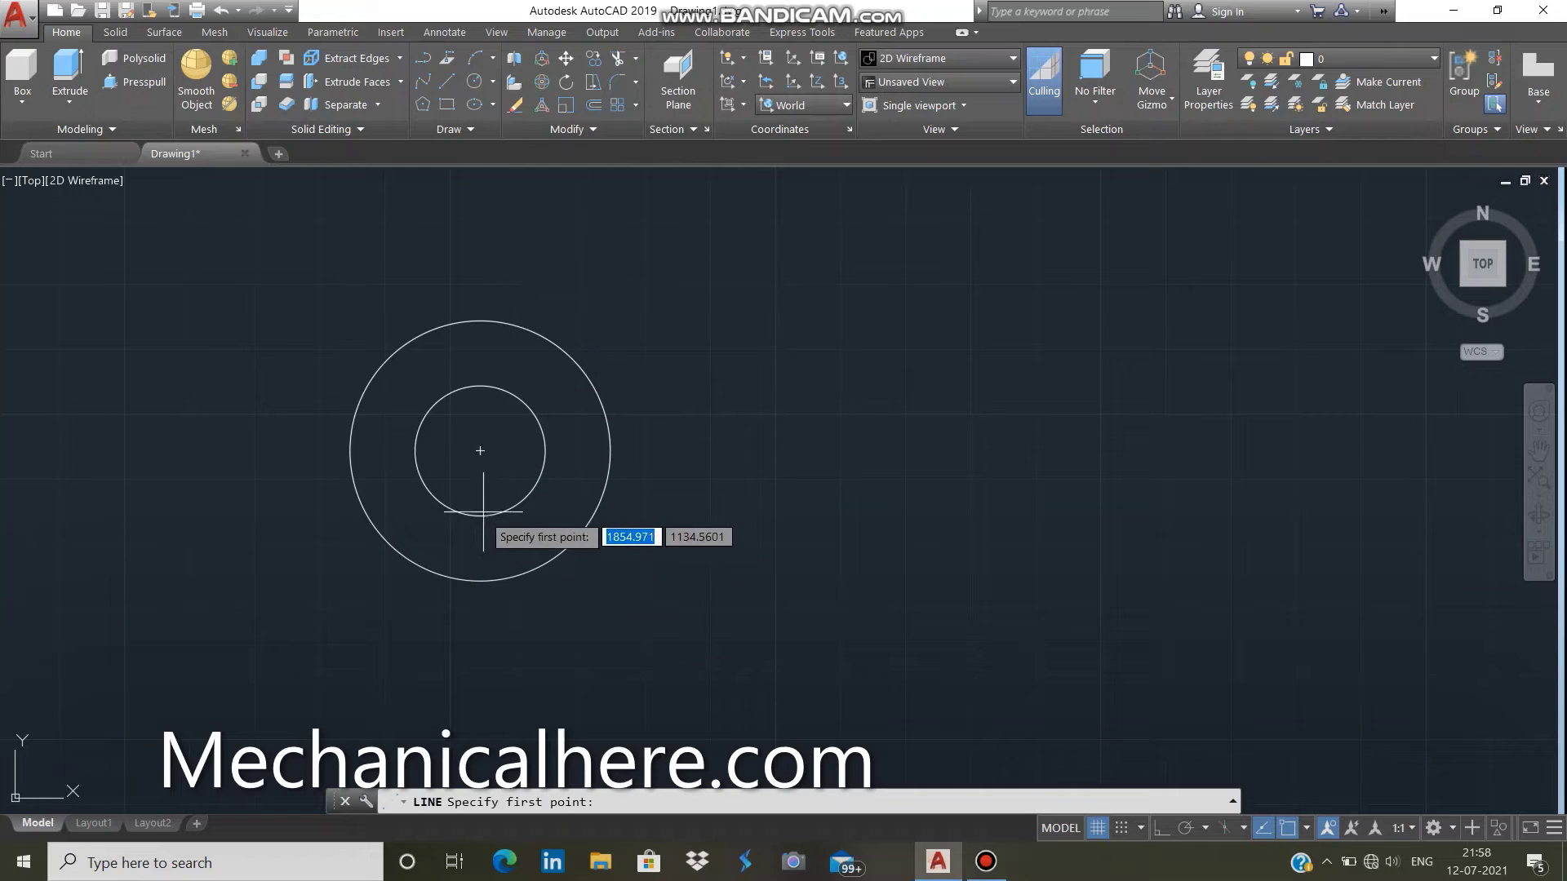
click(479, 451)
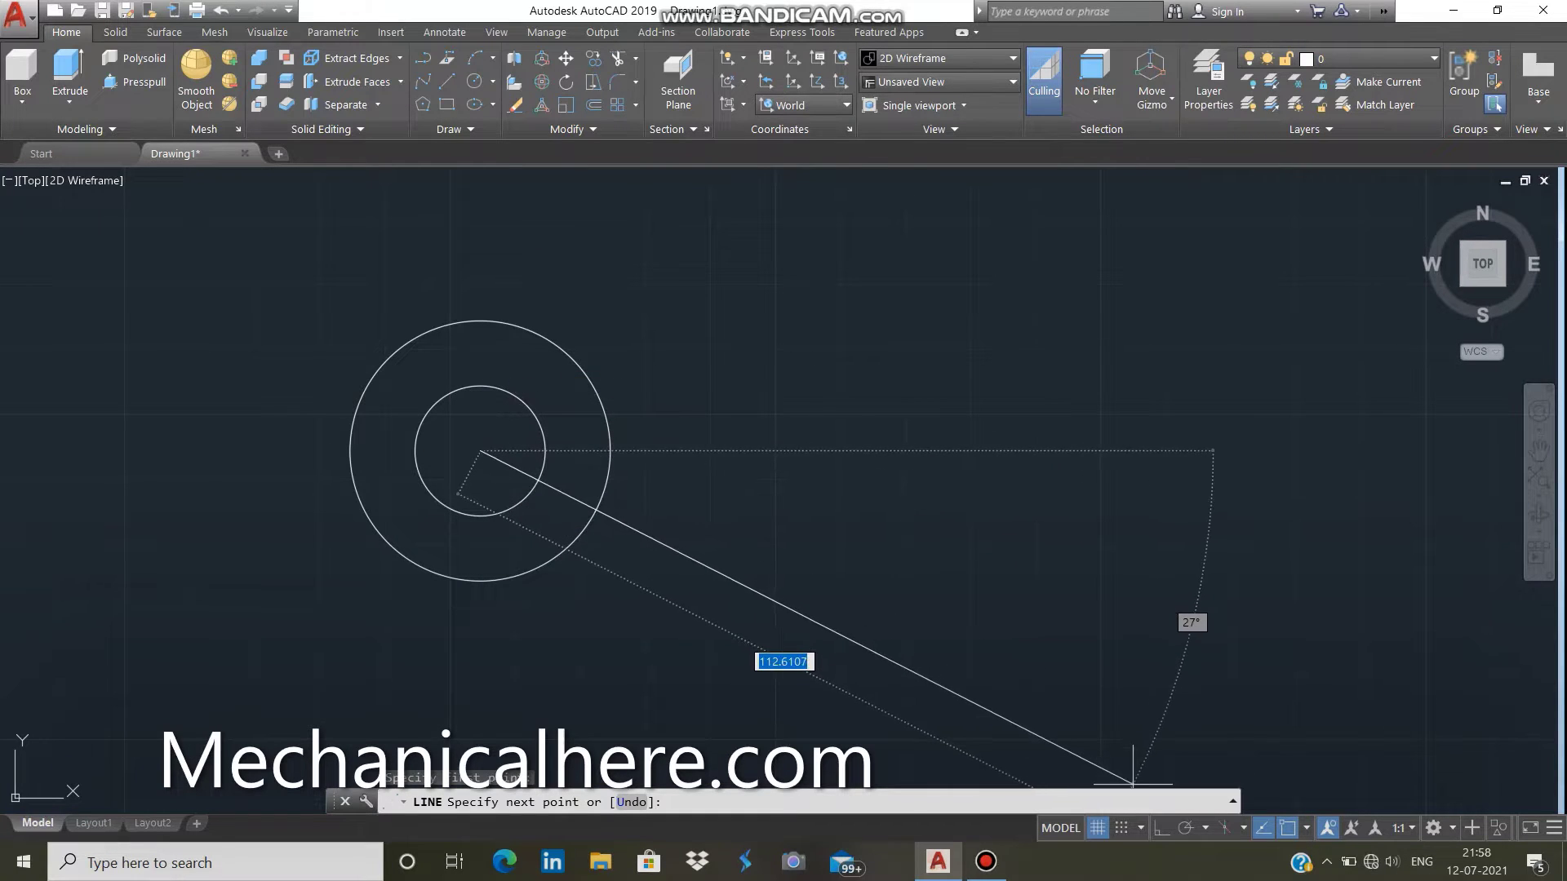
click(1161, 828)
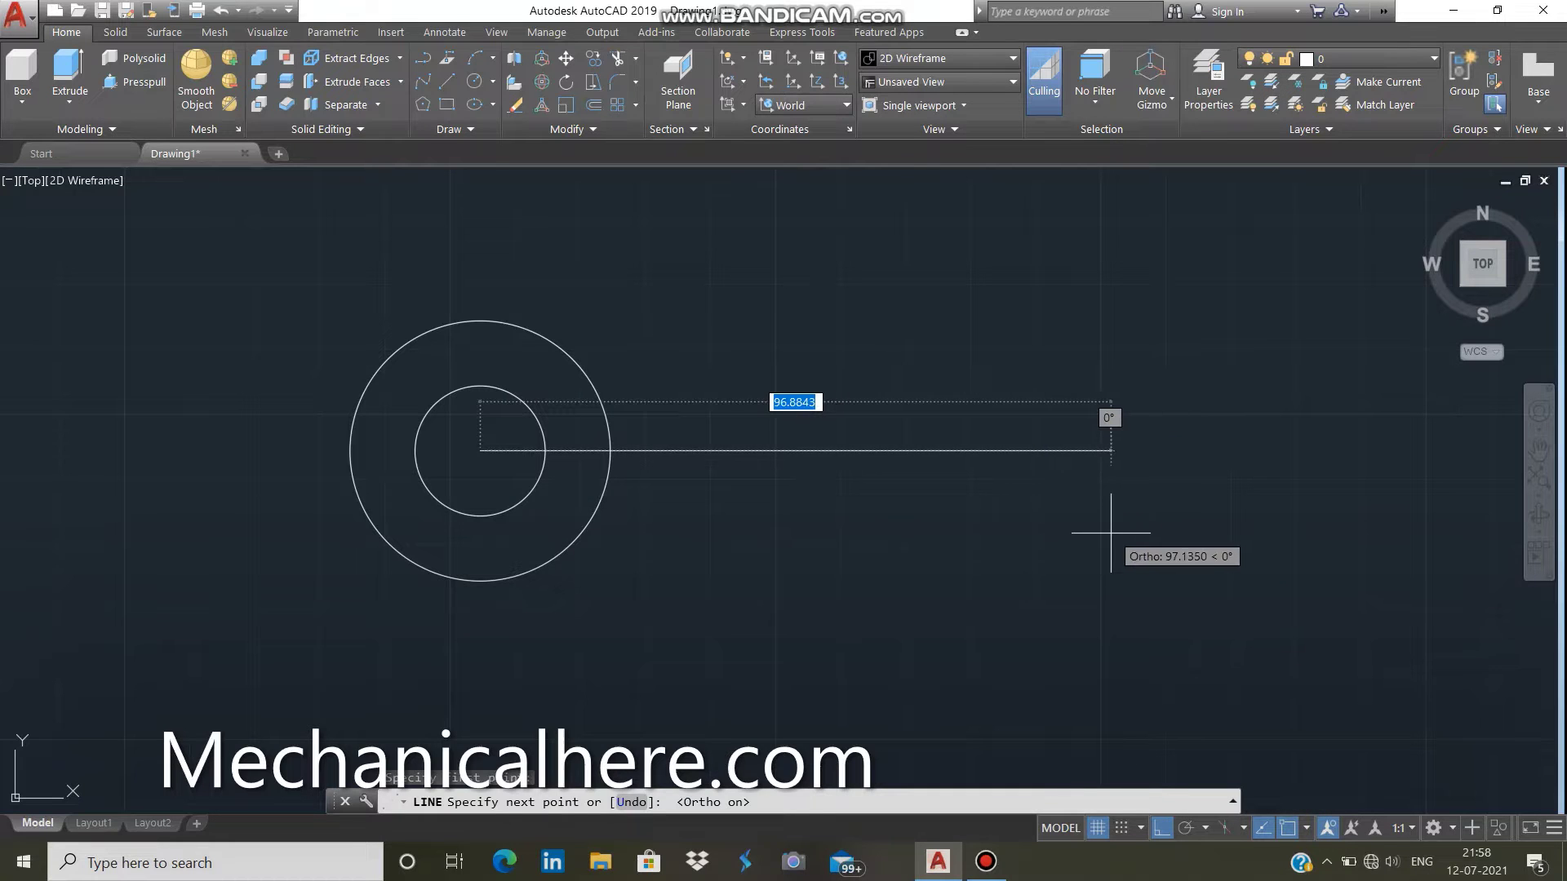
text(80)
key(Return)
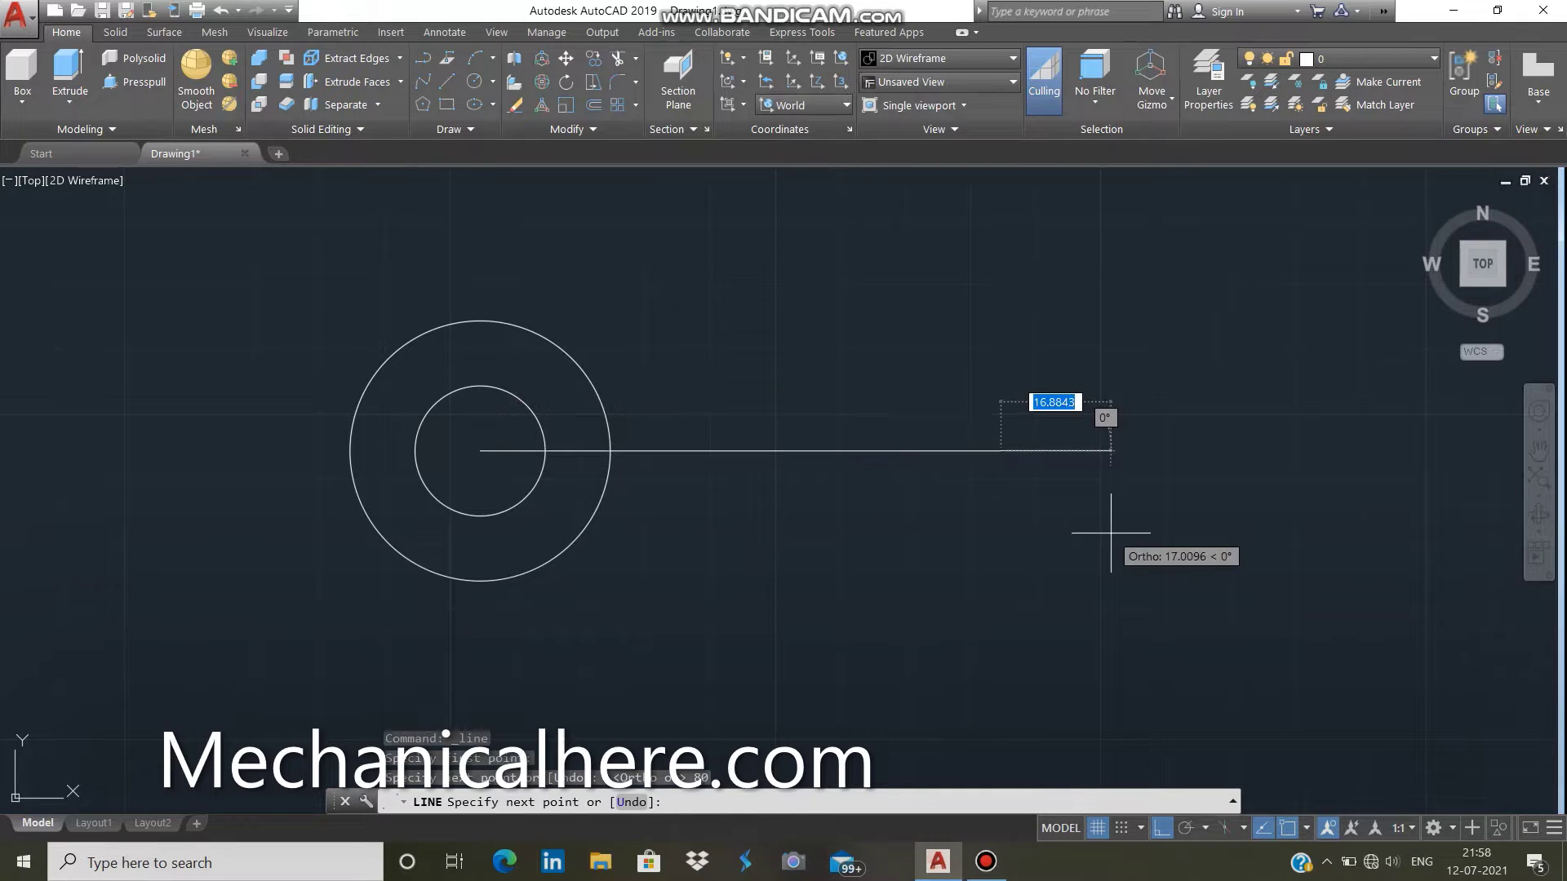
right_click(1004, 598)
click(1041, 608)
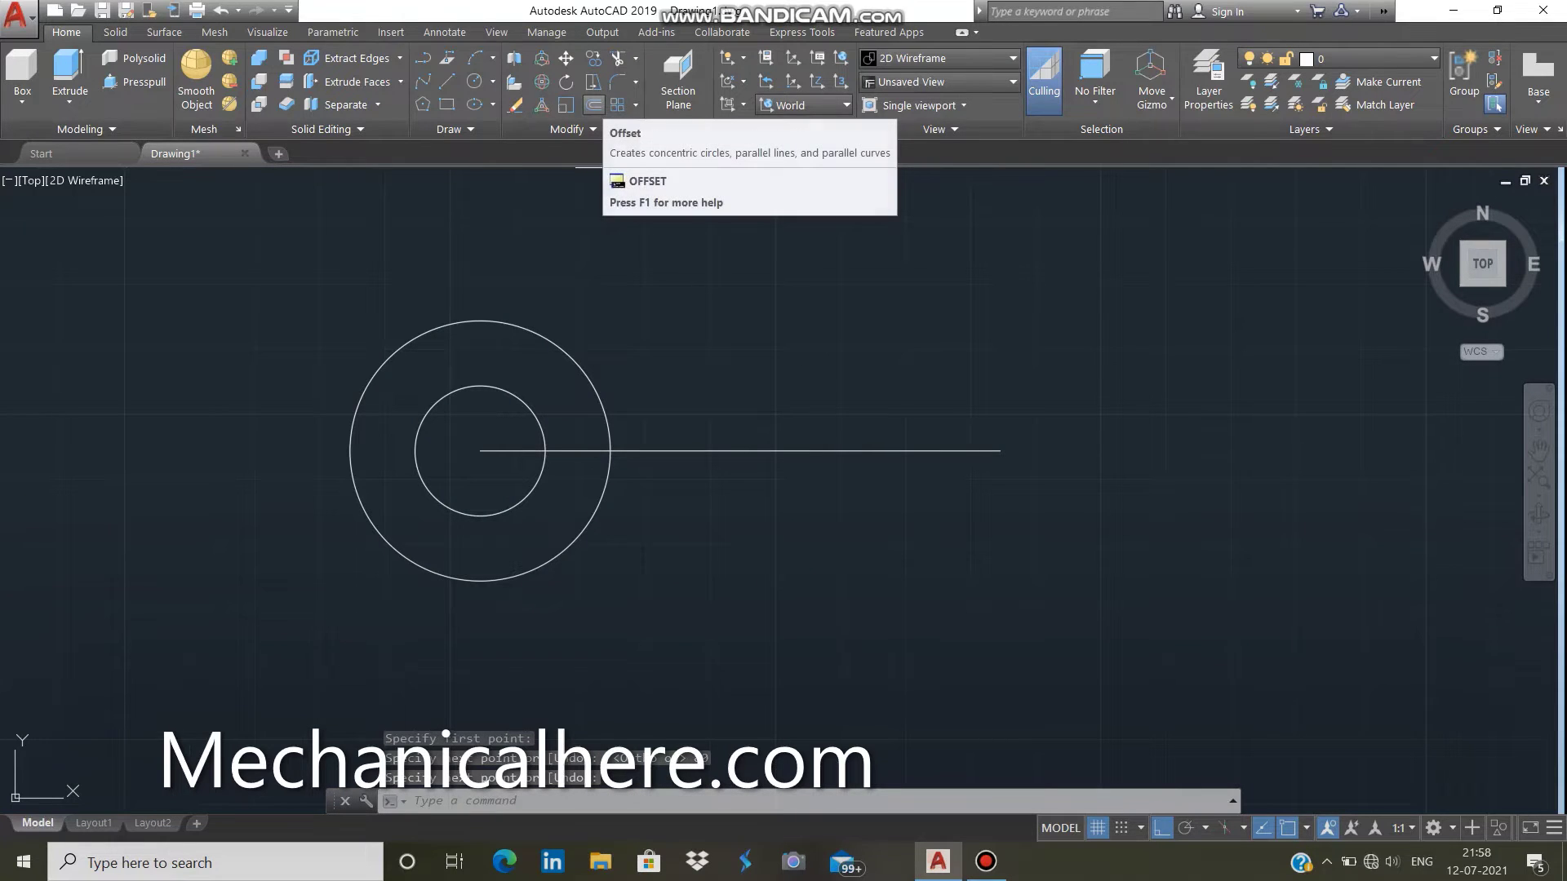
Offset the centre line 7.5 units to make copies above and below it
click(593, 105)
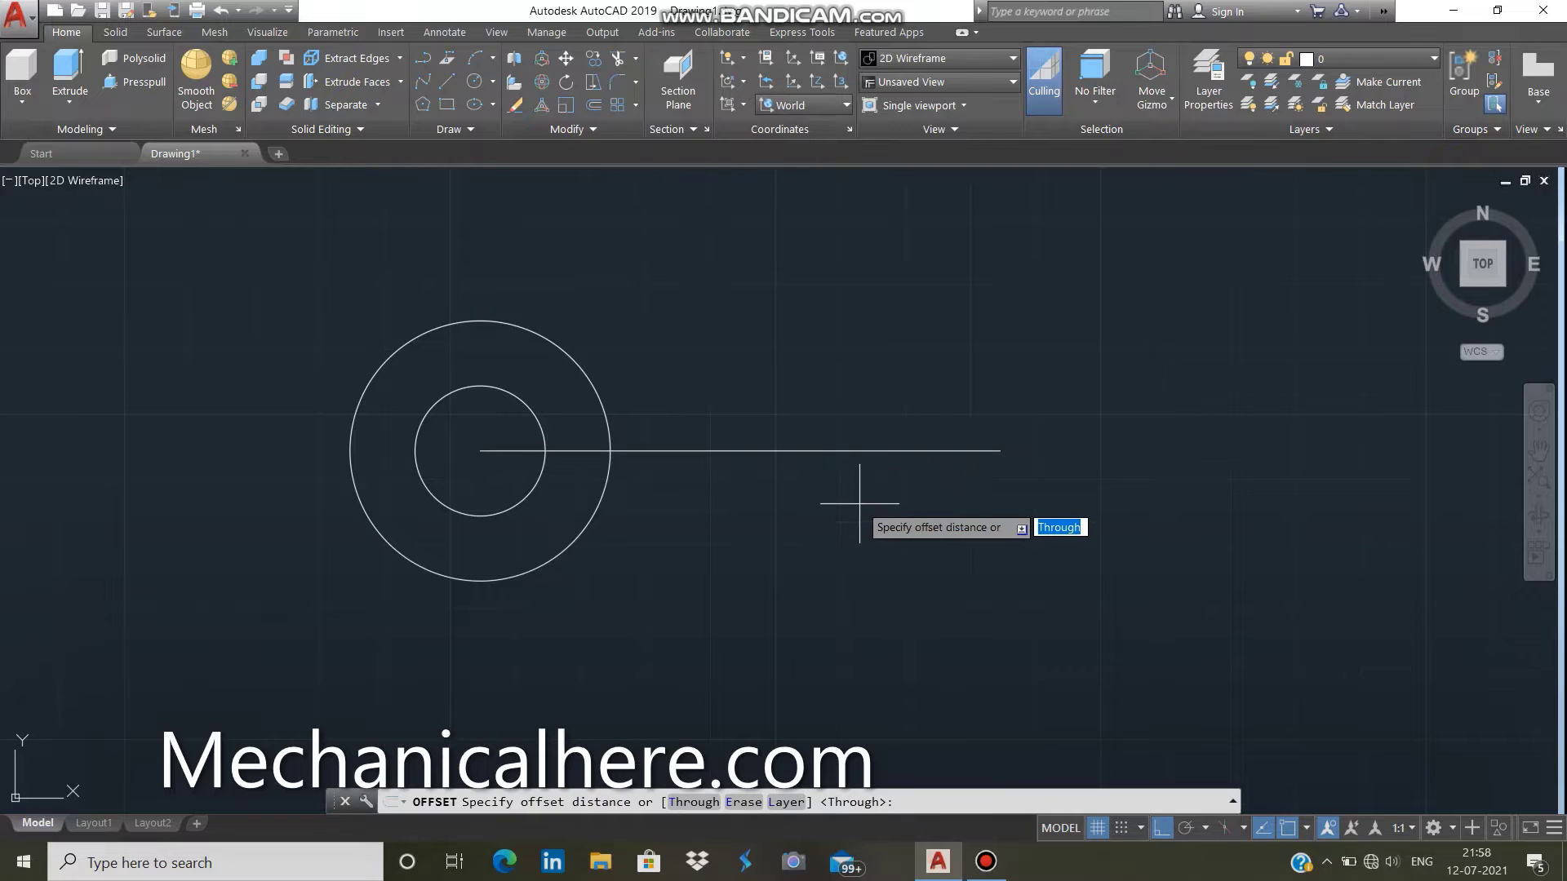
text(7.5)
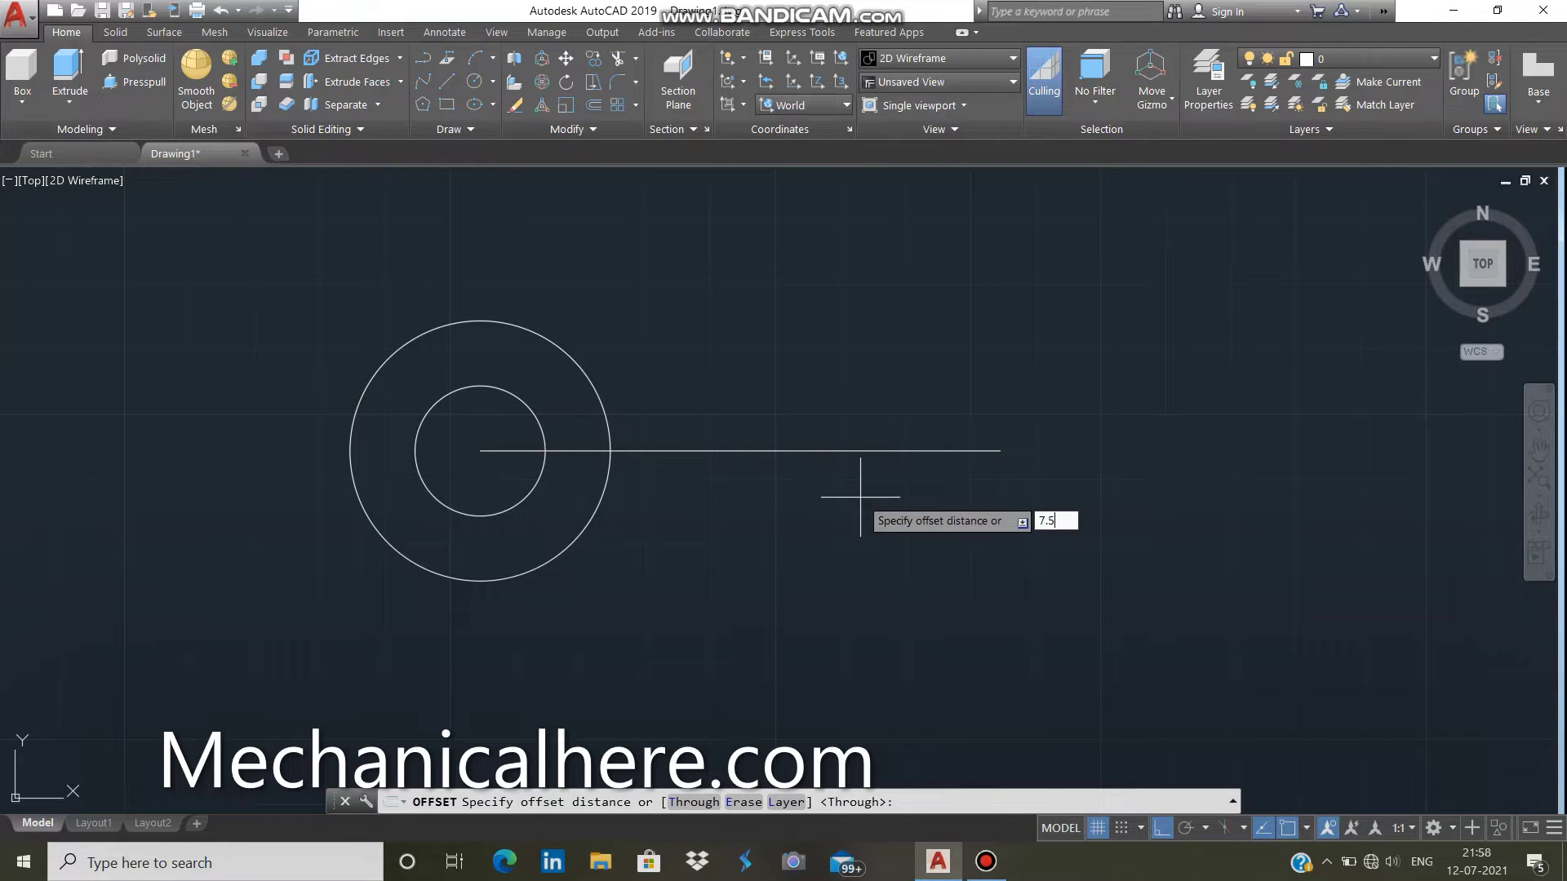
key(Return)
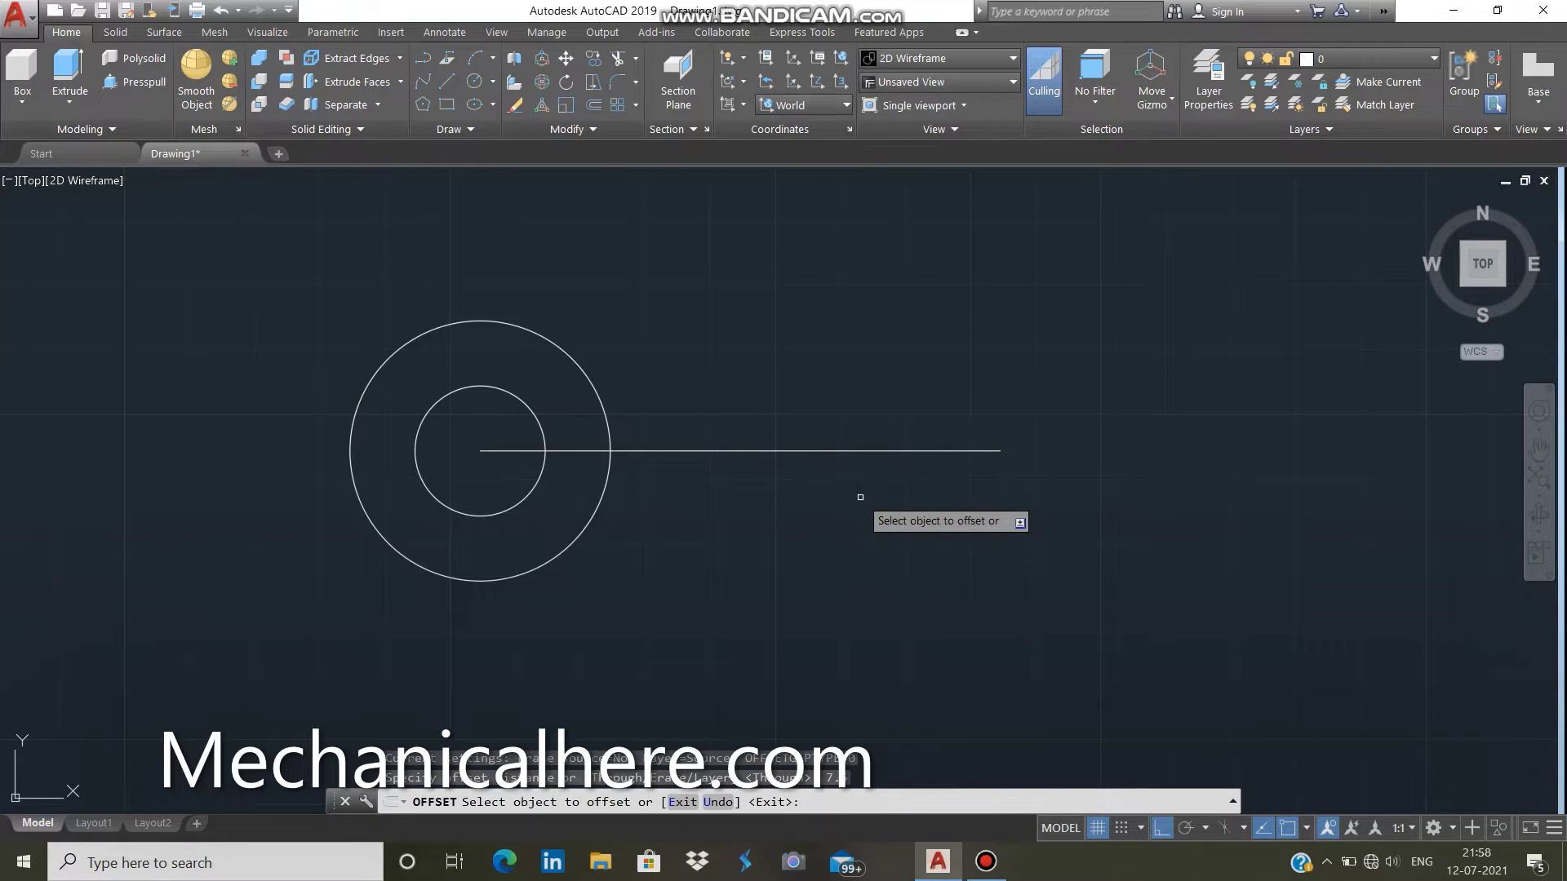
click(823, 451)
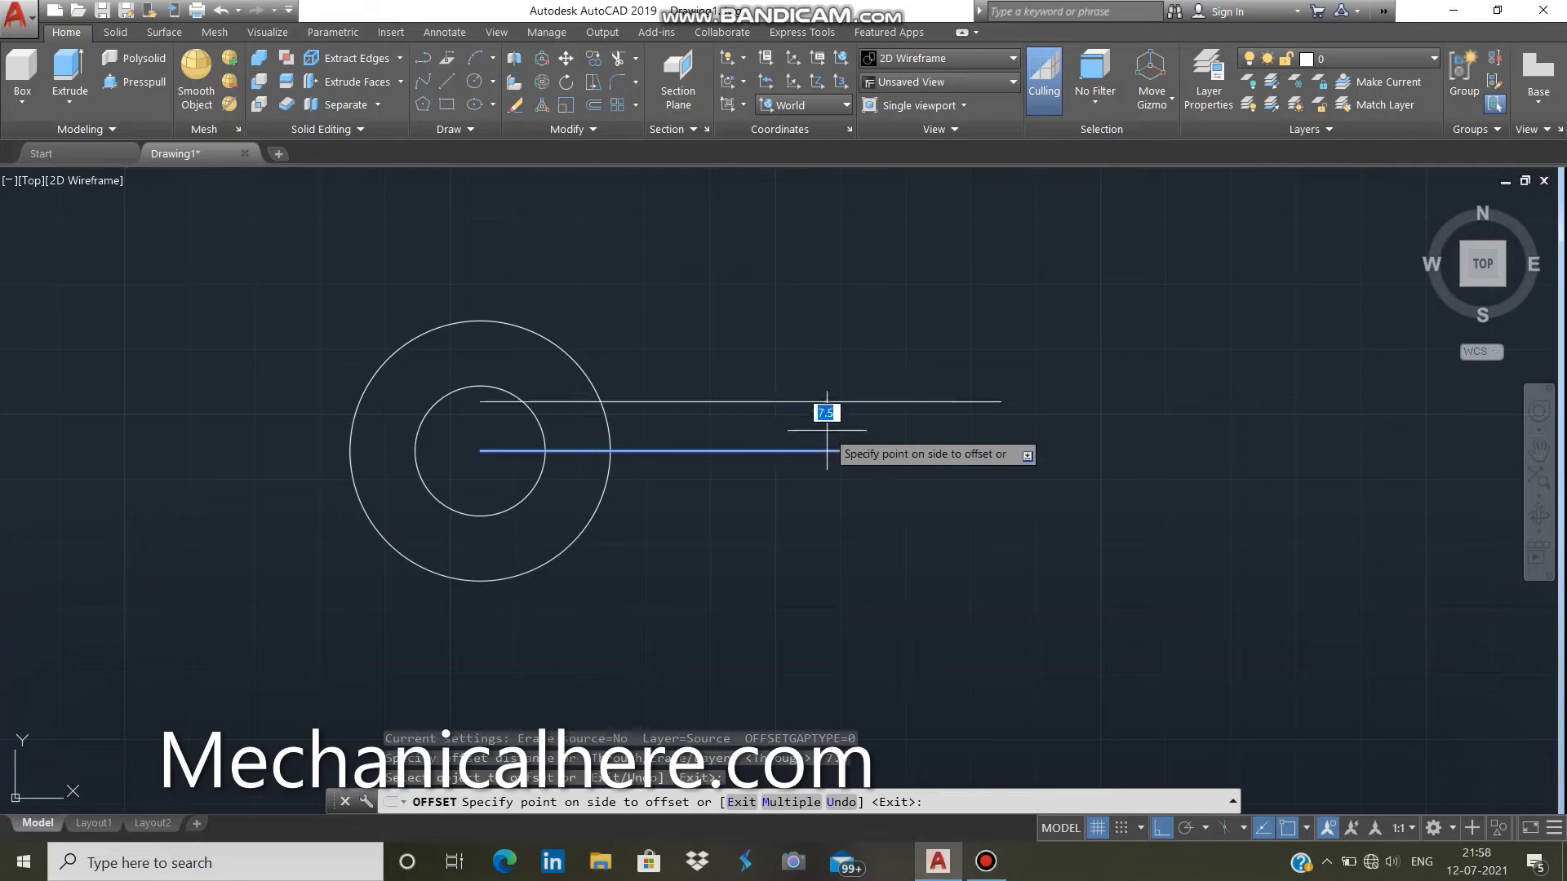
click(827, 431)
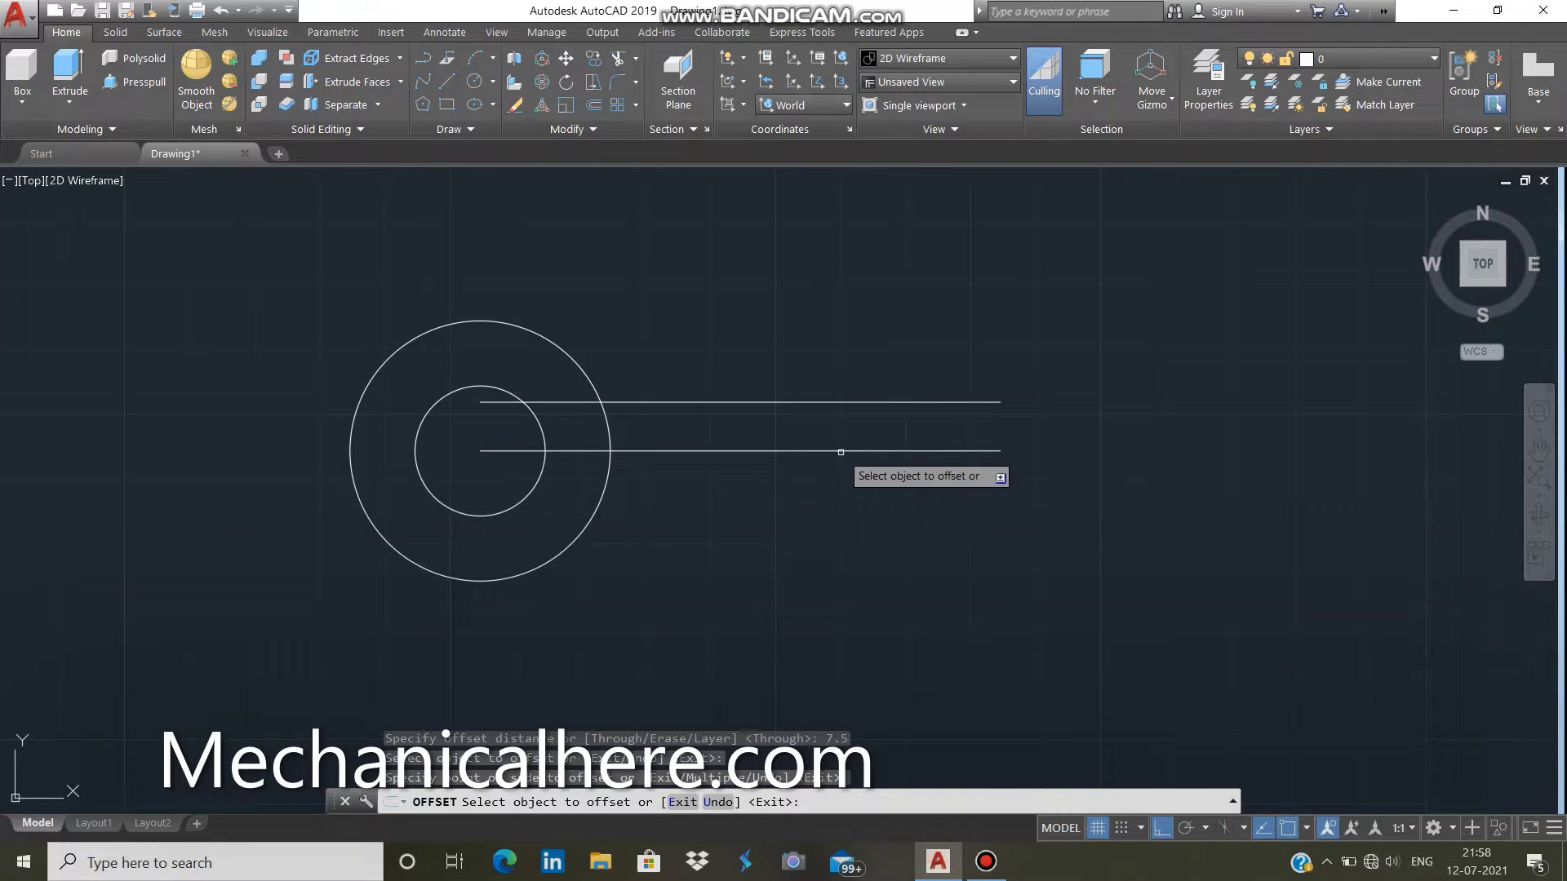
click(841, 452)
click(842, 487)
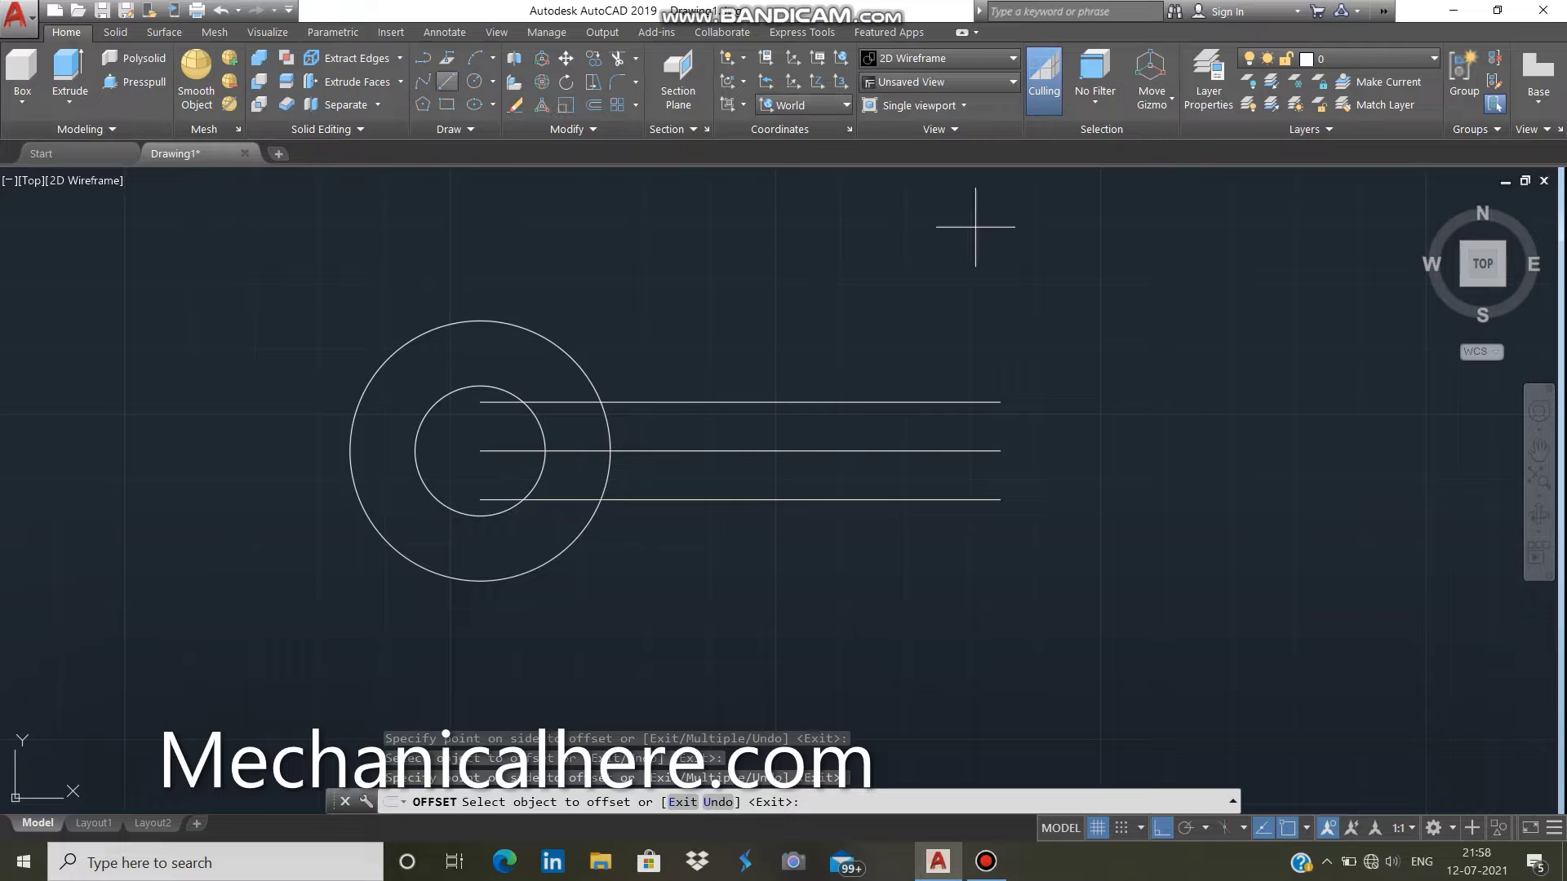
key(Escape)
text(l)
key(Return)
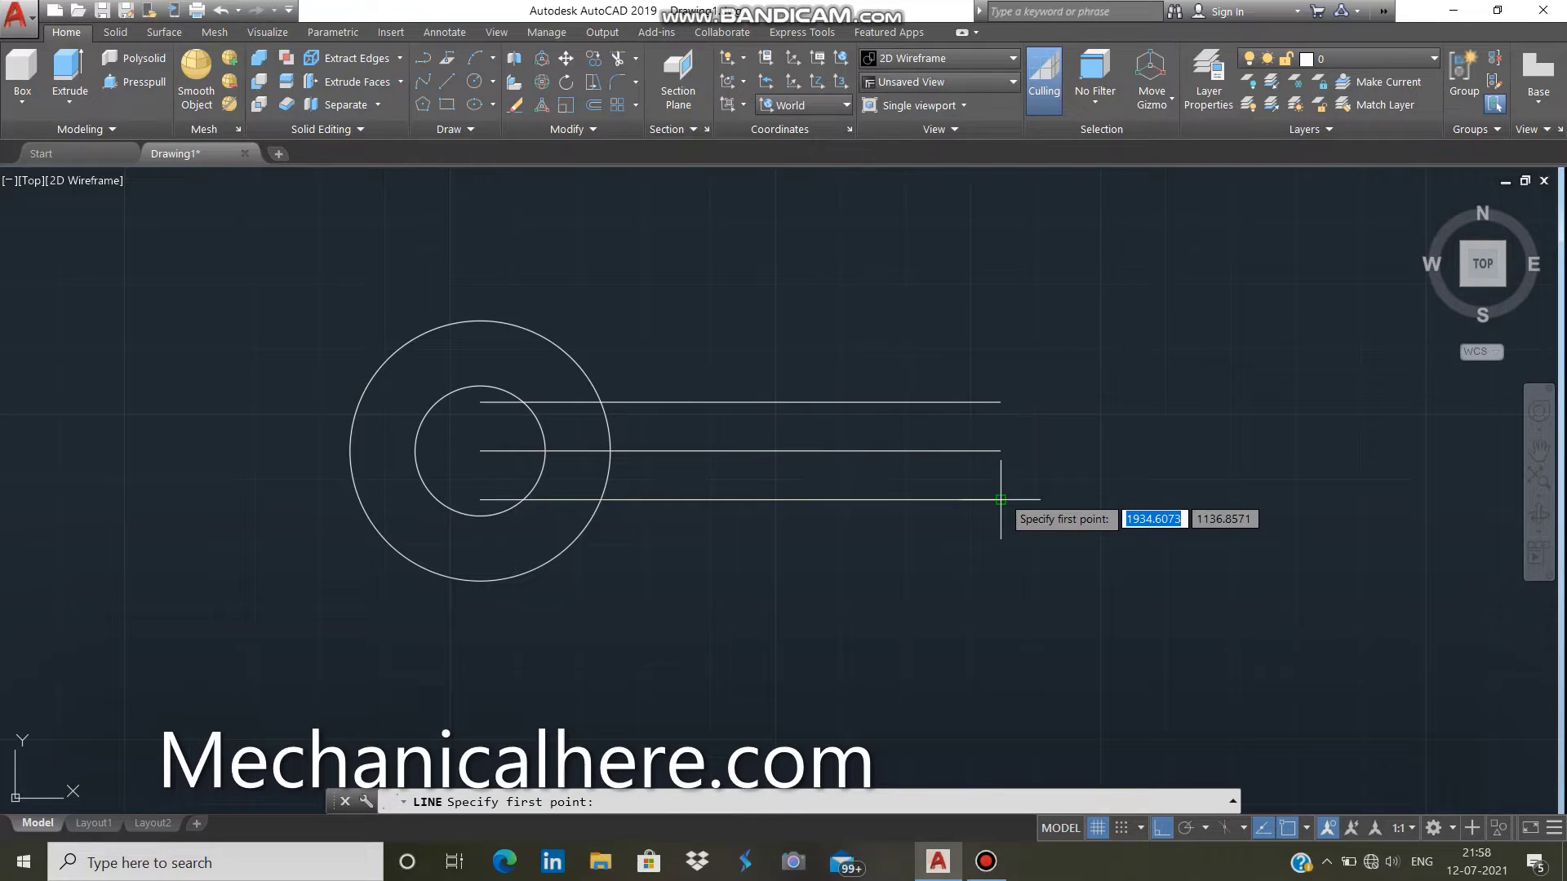
From the bottom line's right end, draw a 32-unit vertical line, then 20 units left
click(1001, 499)
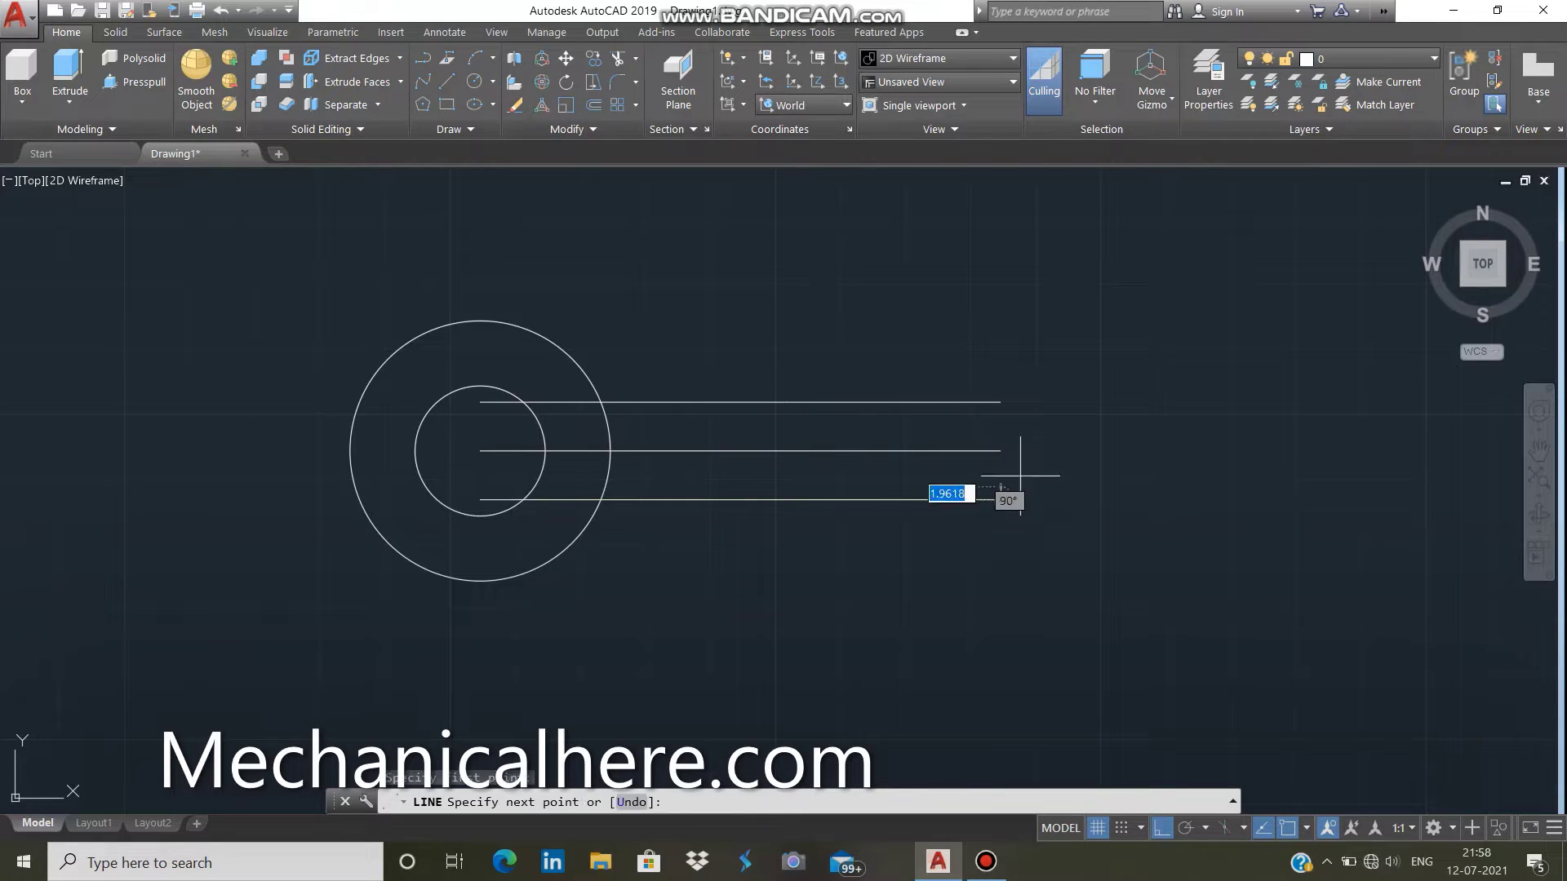
text(32)
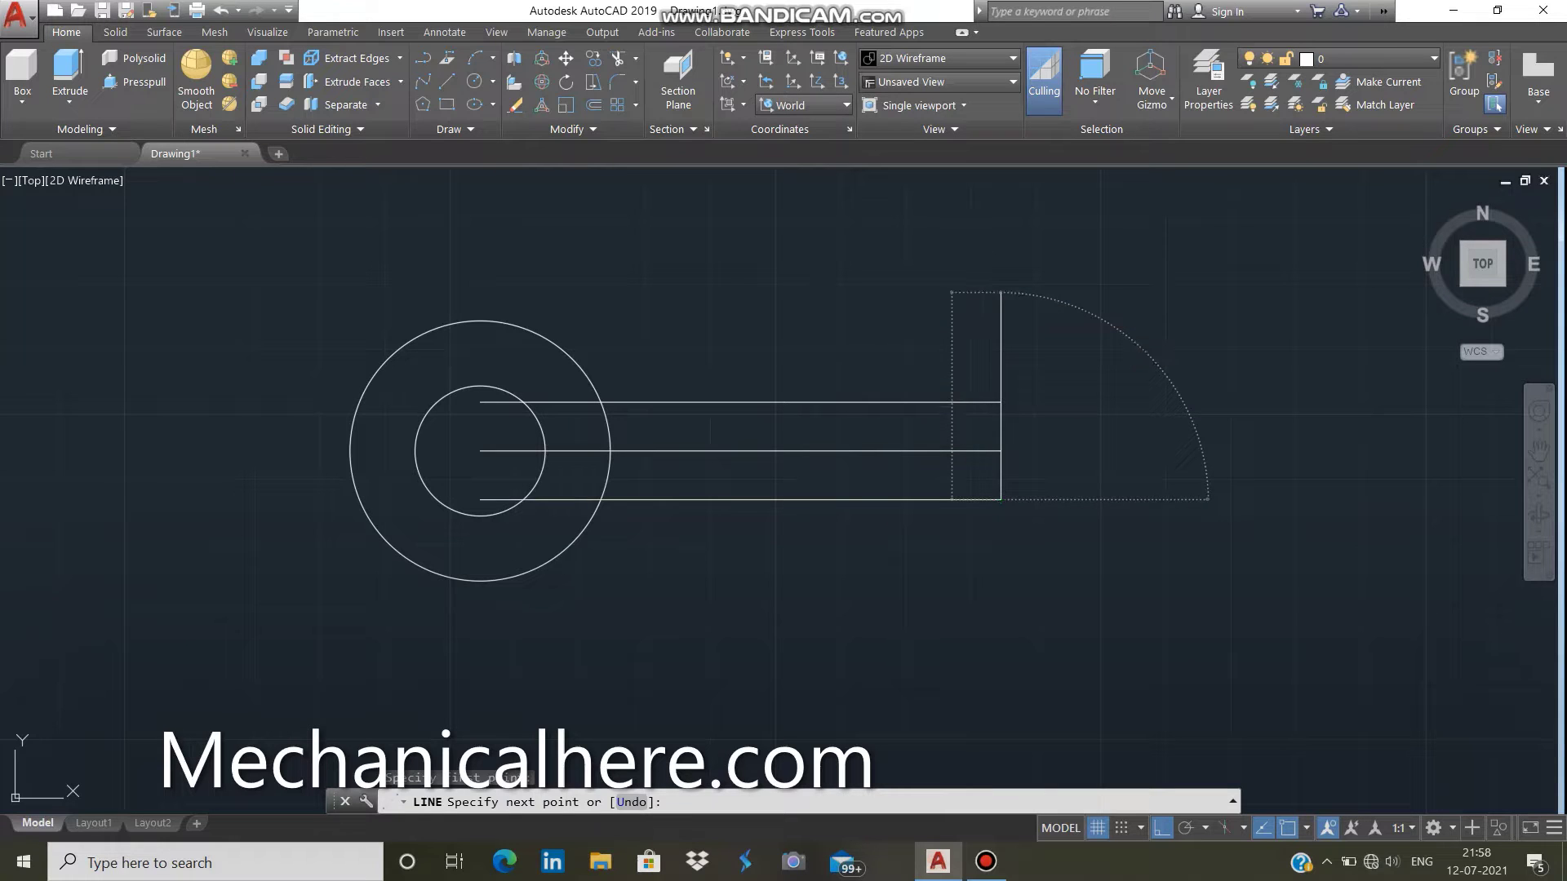
key(Return)
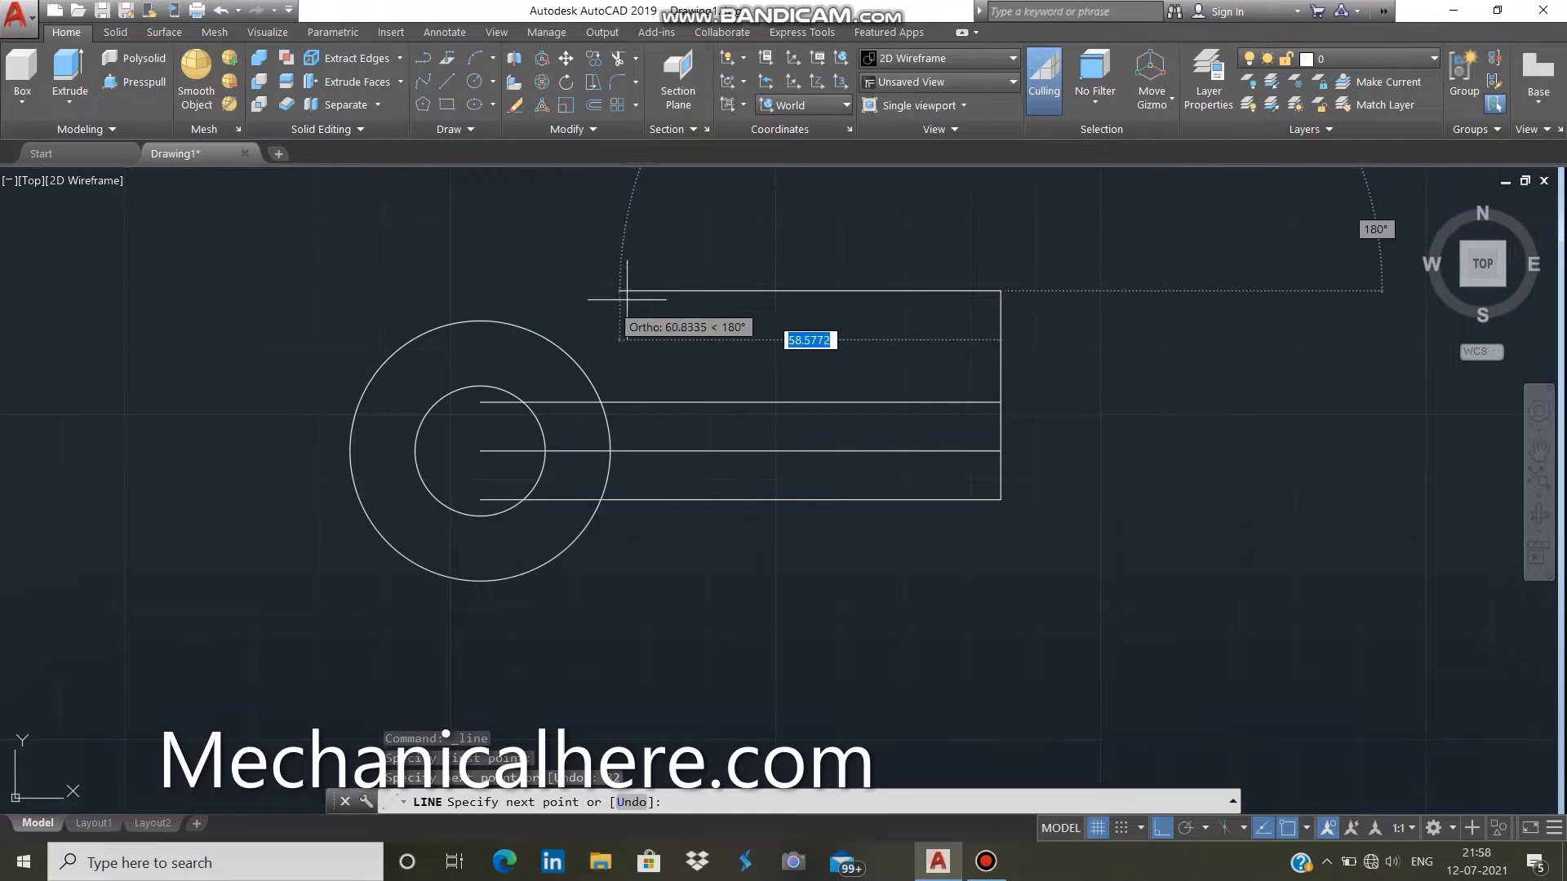
text(5)
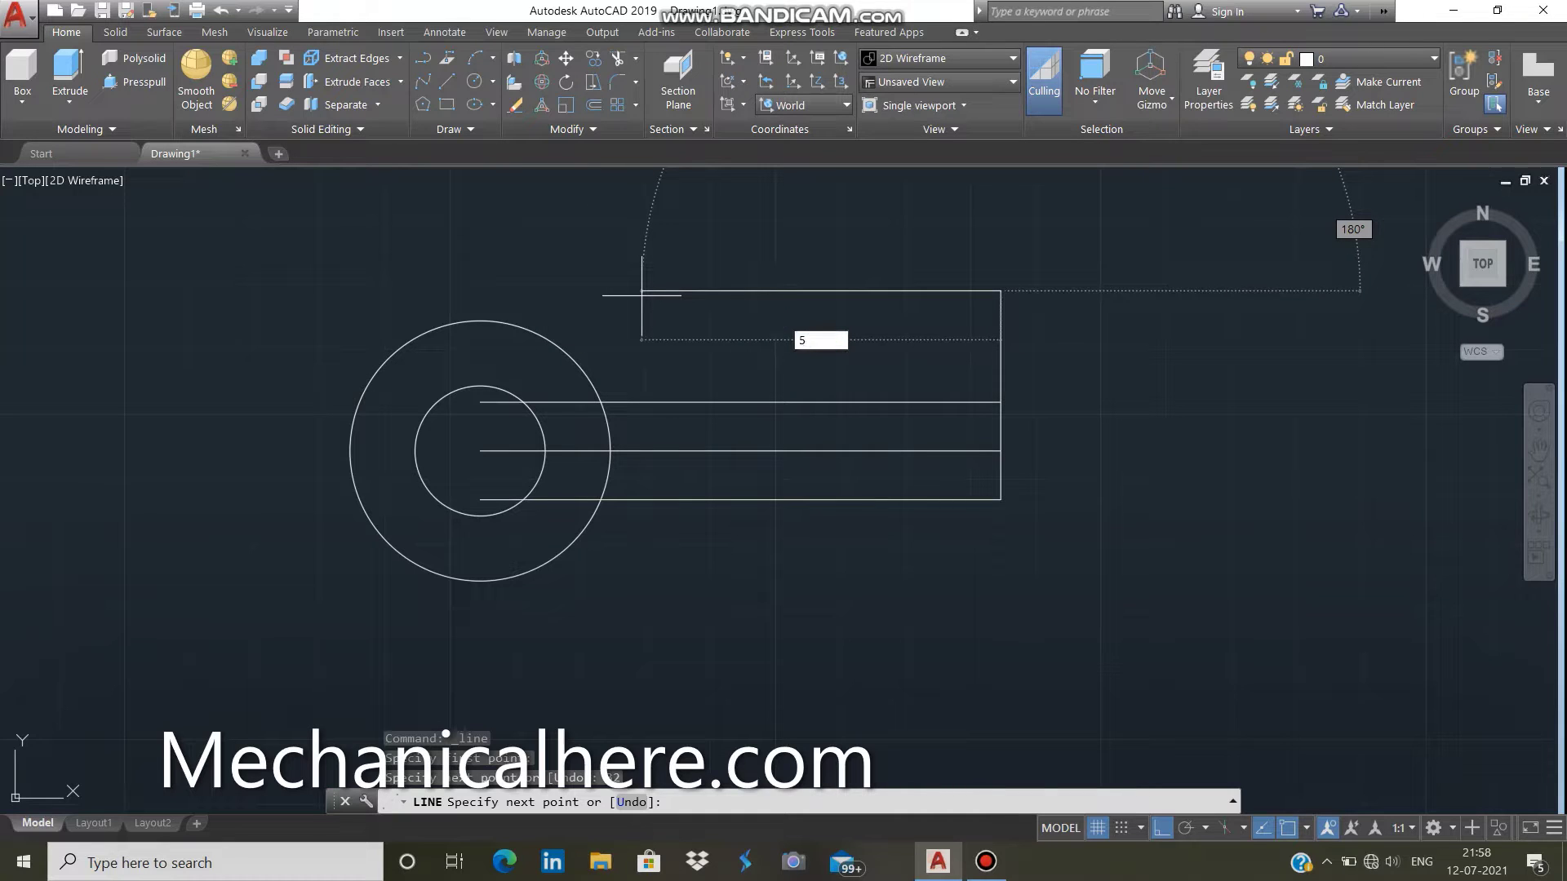
key(Return)
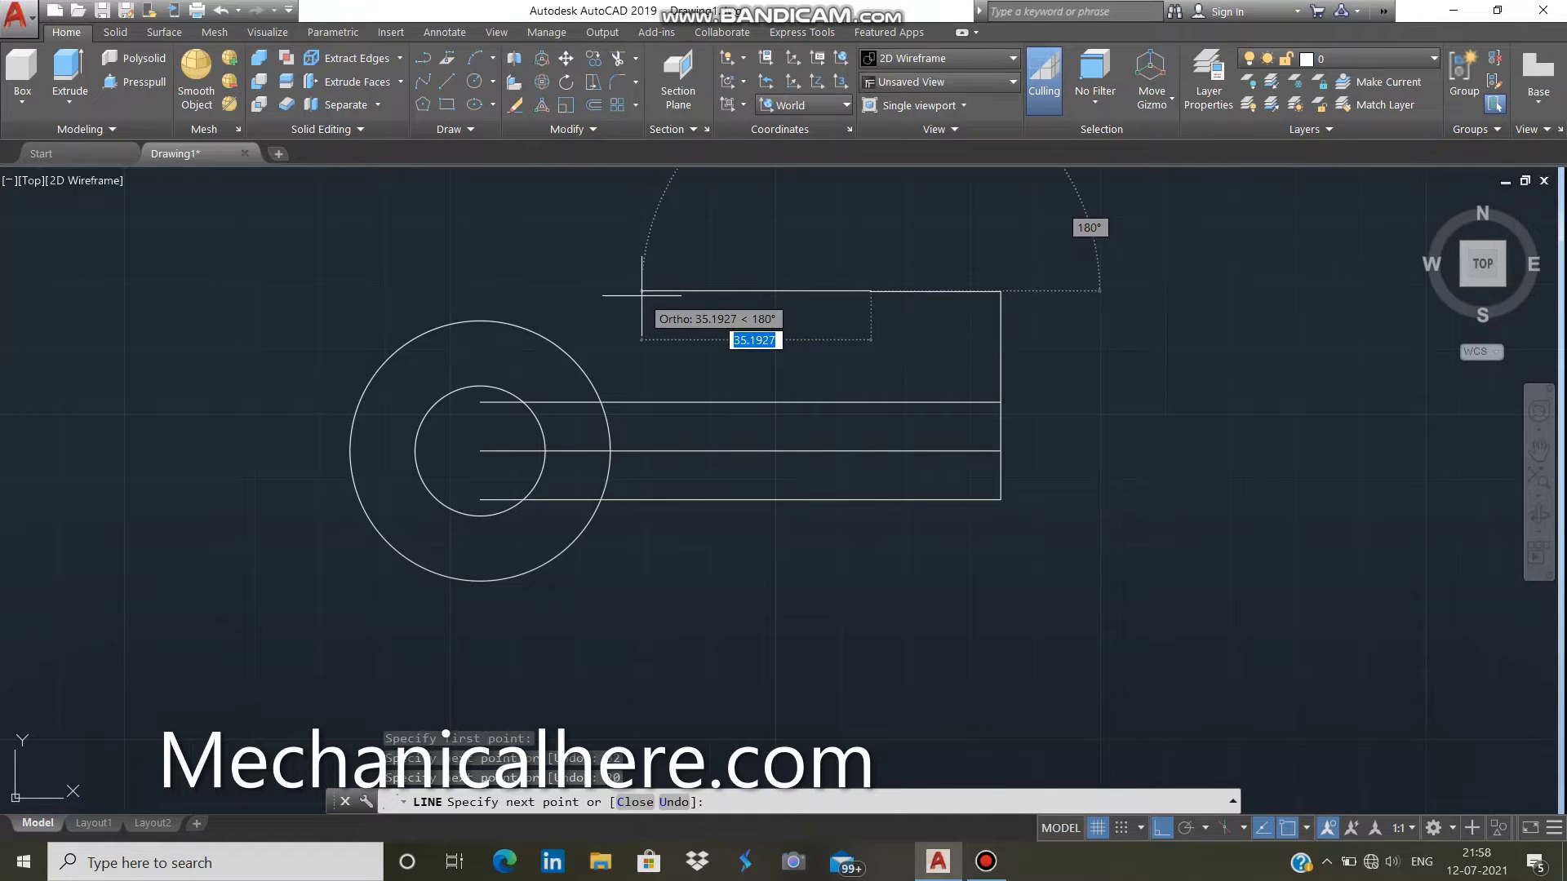
right_click(869, 317)
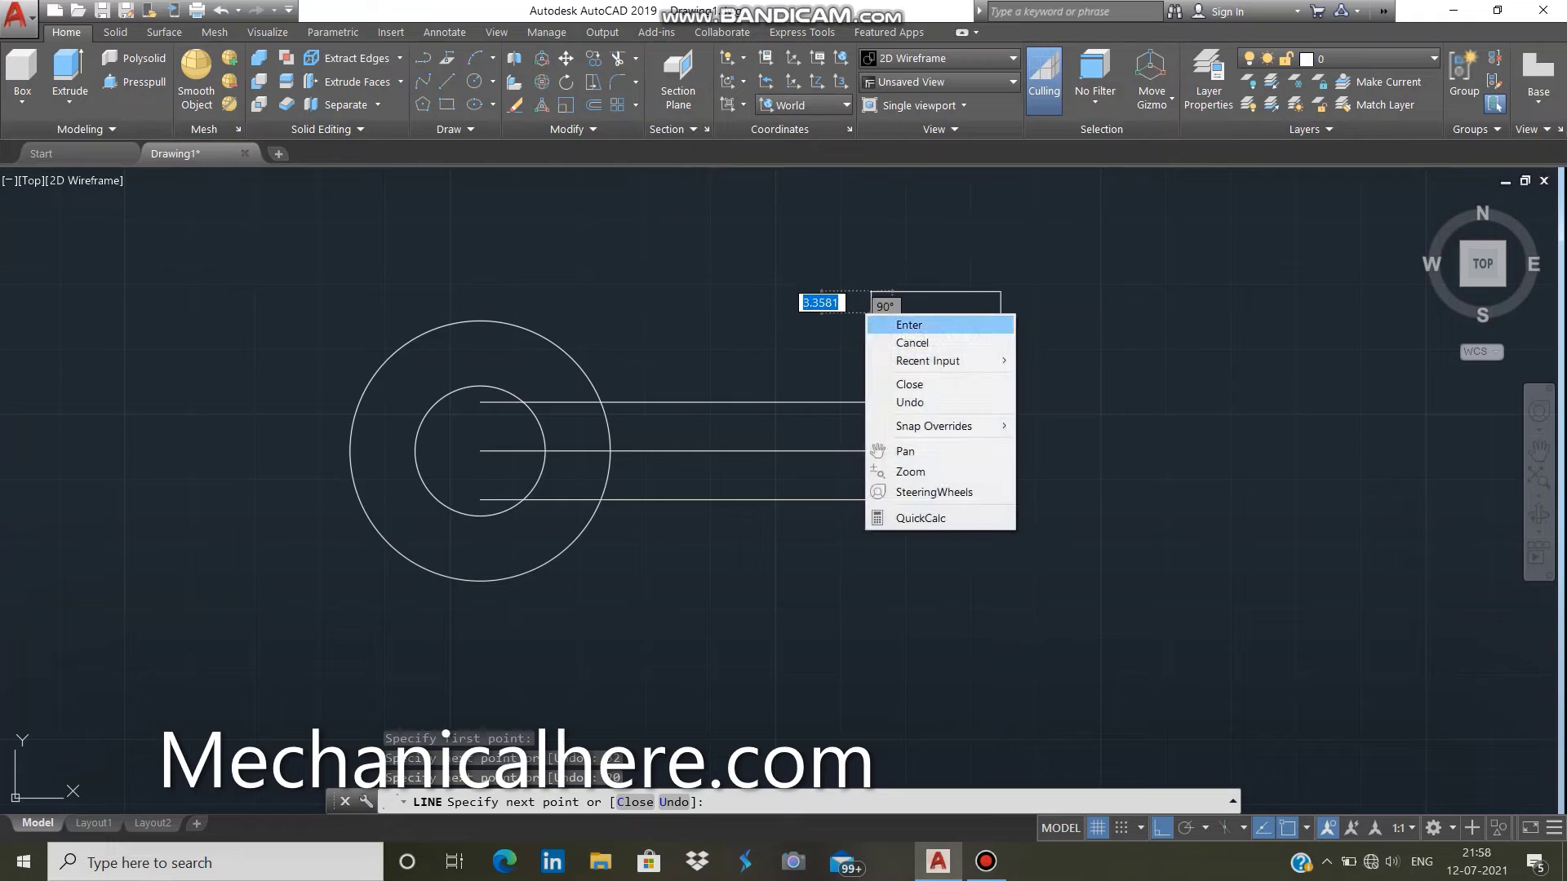
click(889, 318)
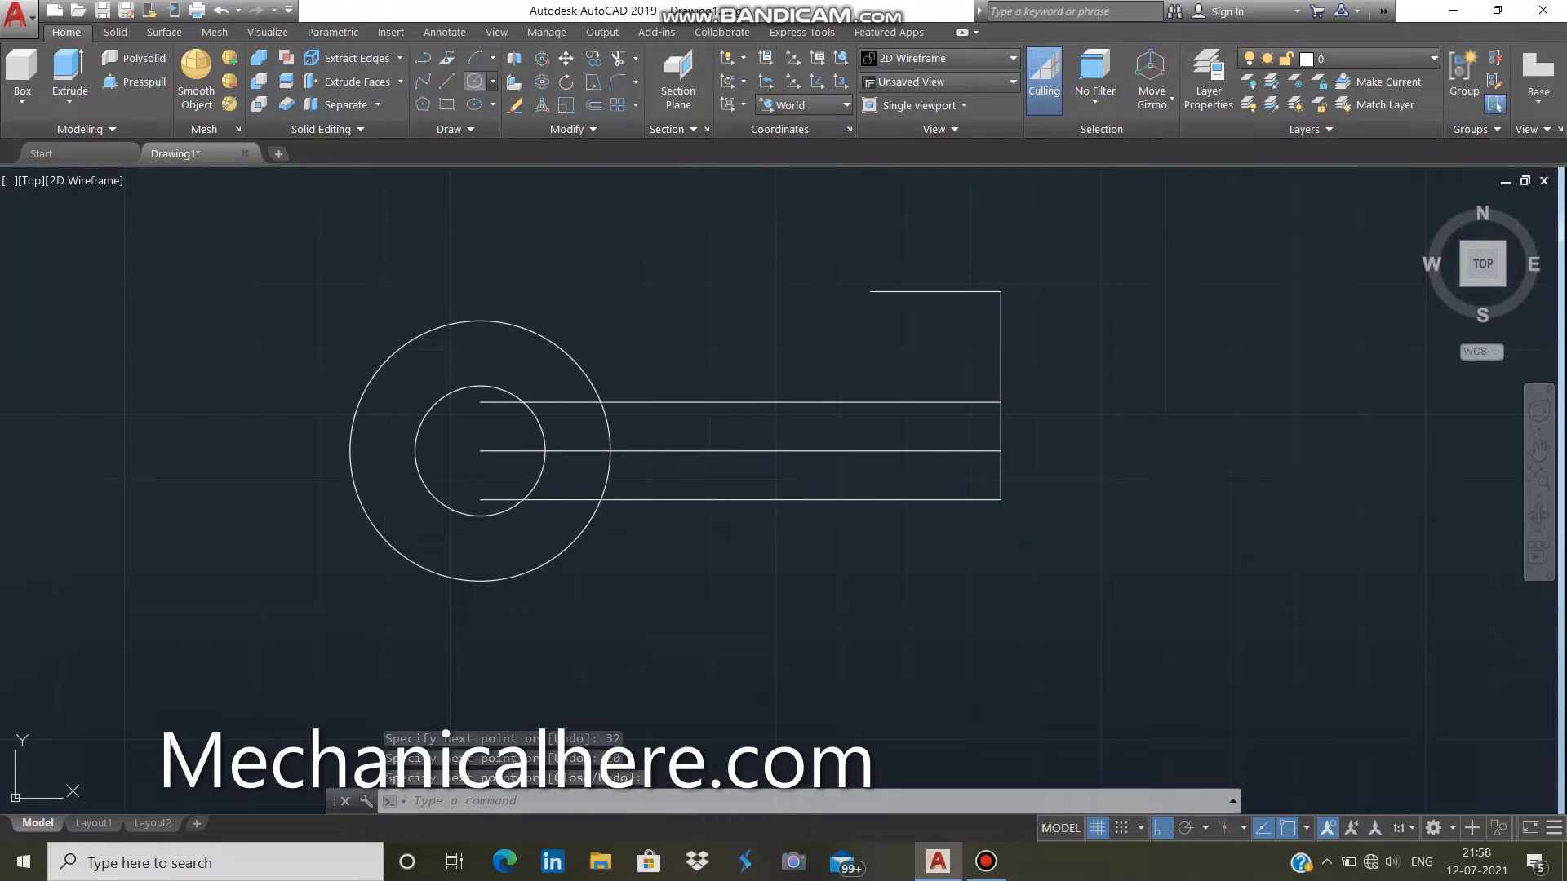
click(492, 81)
click(523, 113)
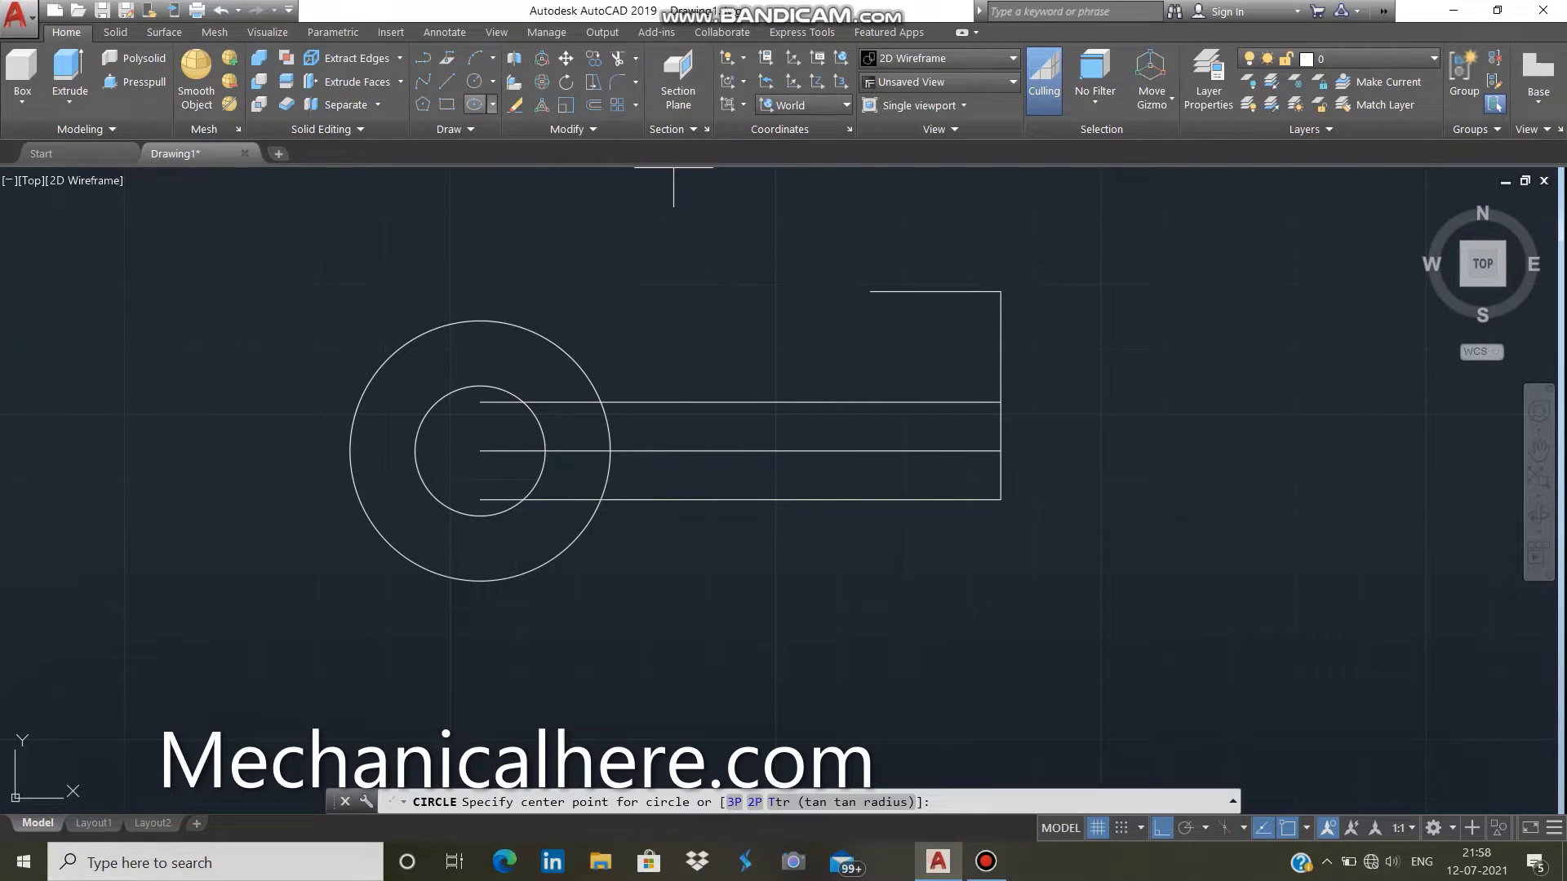
Draw a radius-20 circle centred on the short top line's left end, reaching the top-right corner
click(870, 292)
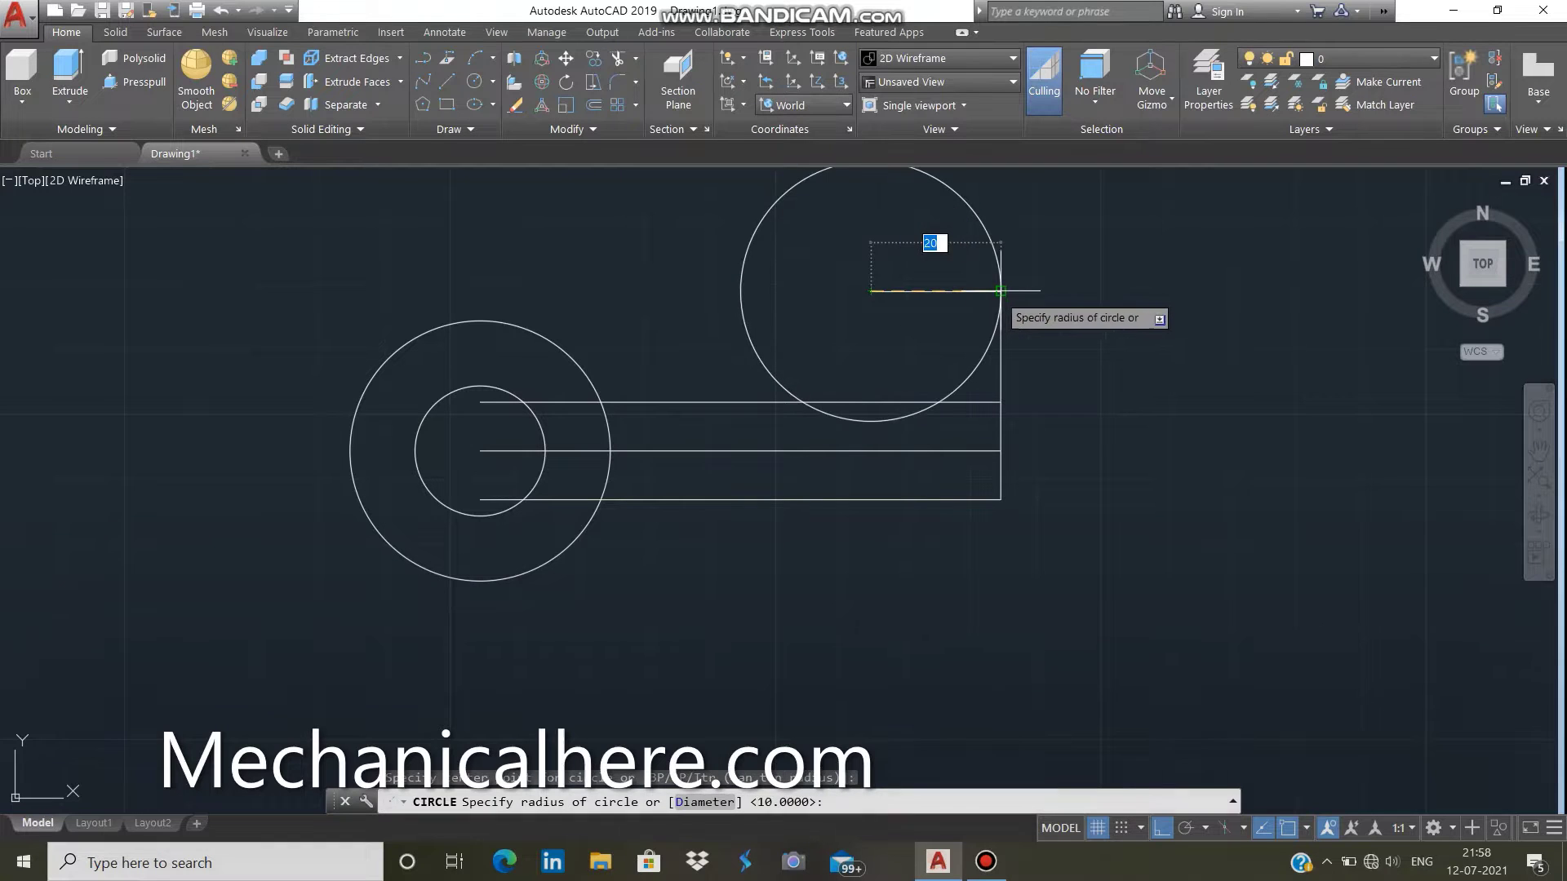
click(1001, 292)
middle_drag(1001, 294, 991, 310)
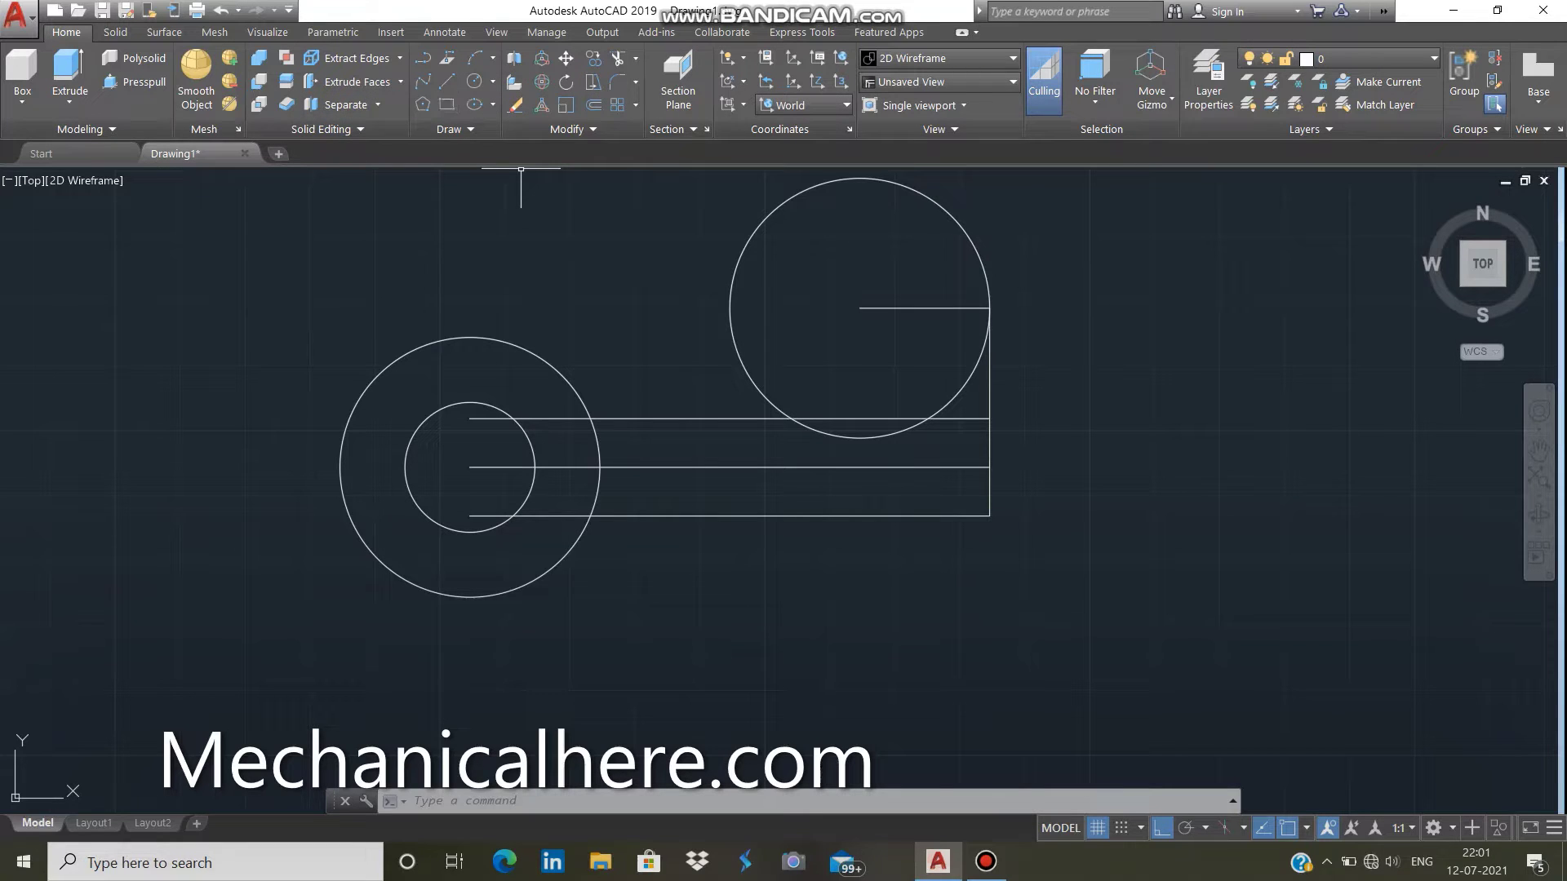
click(492, 58)
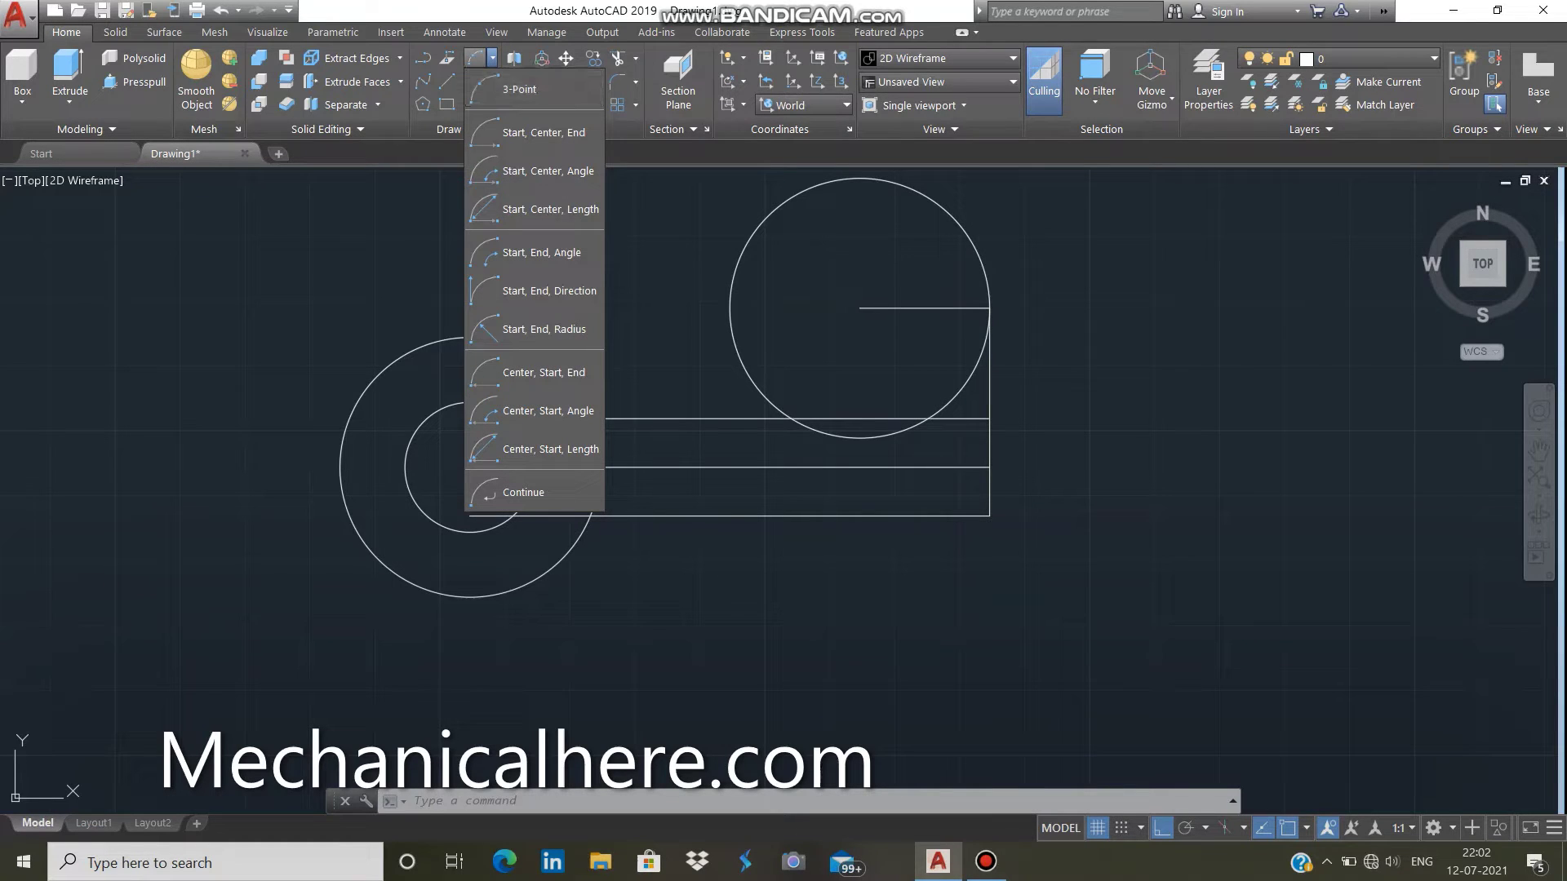
click(423, 58)
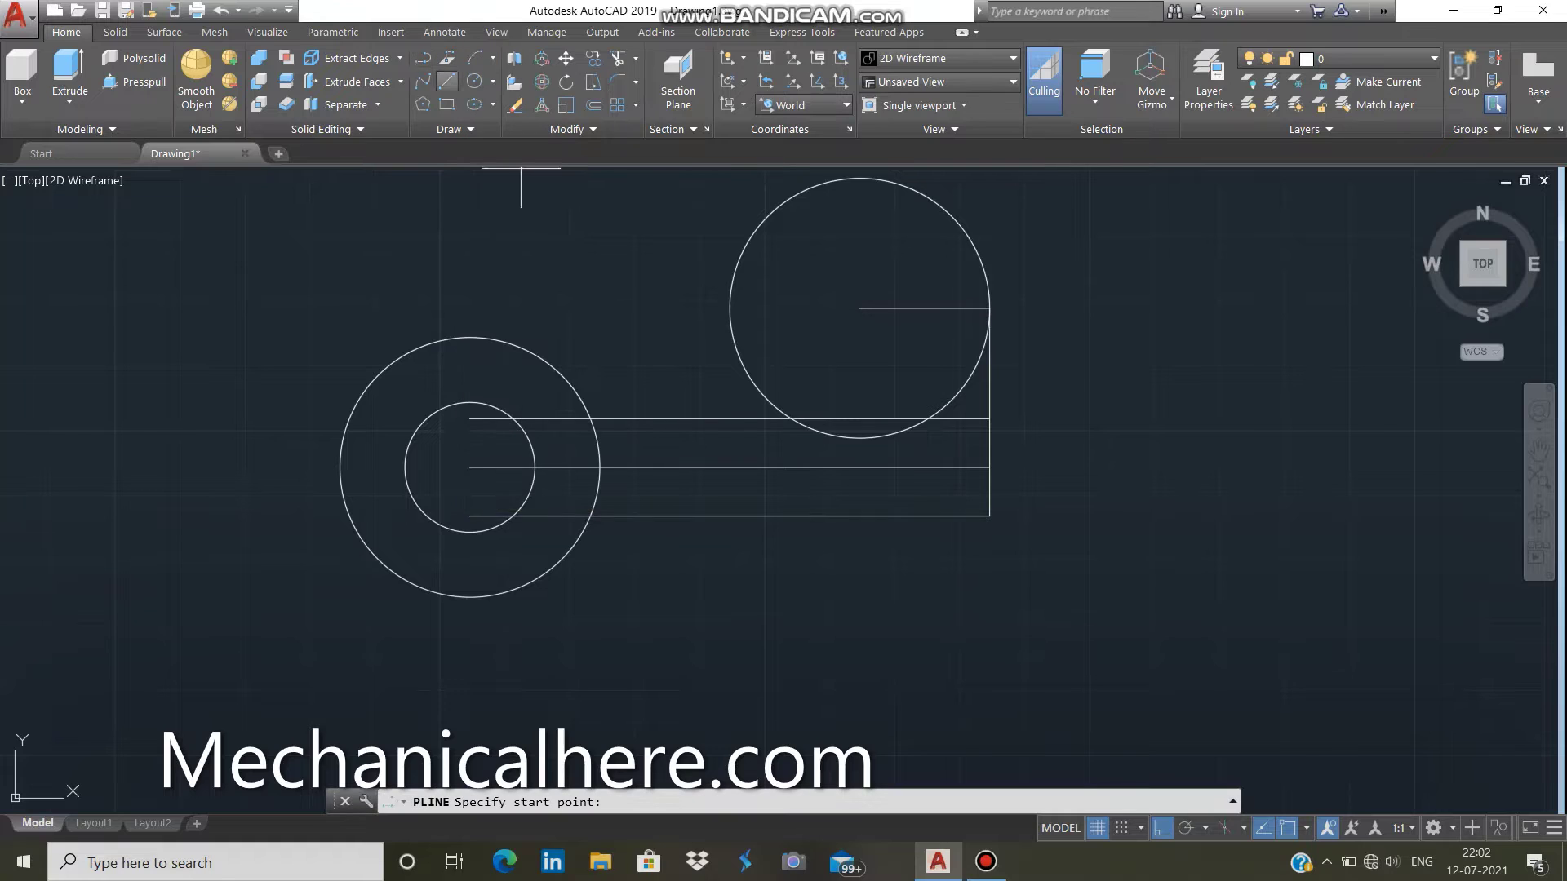
click(492, 105)
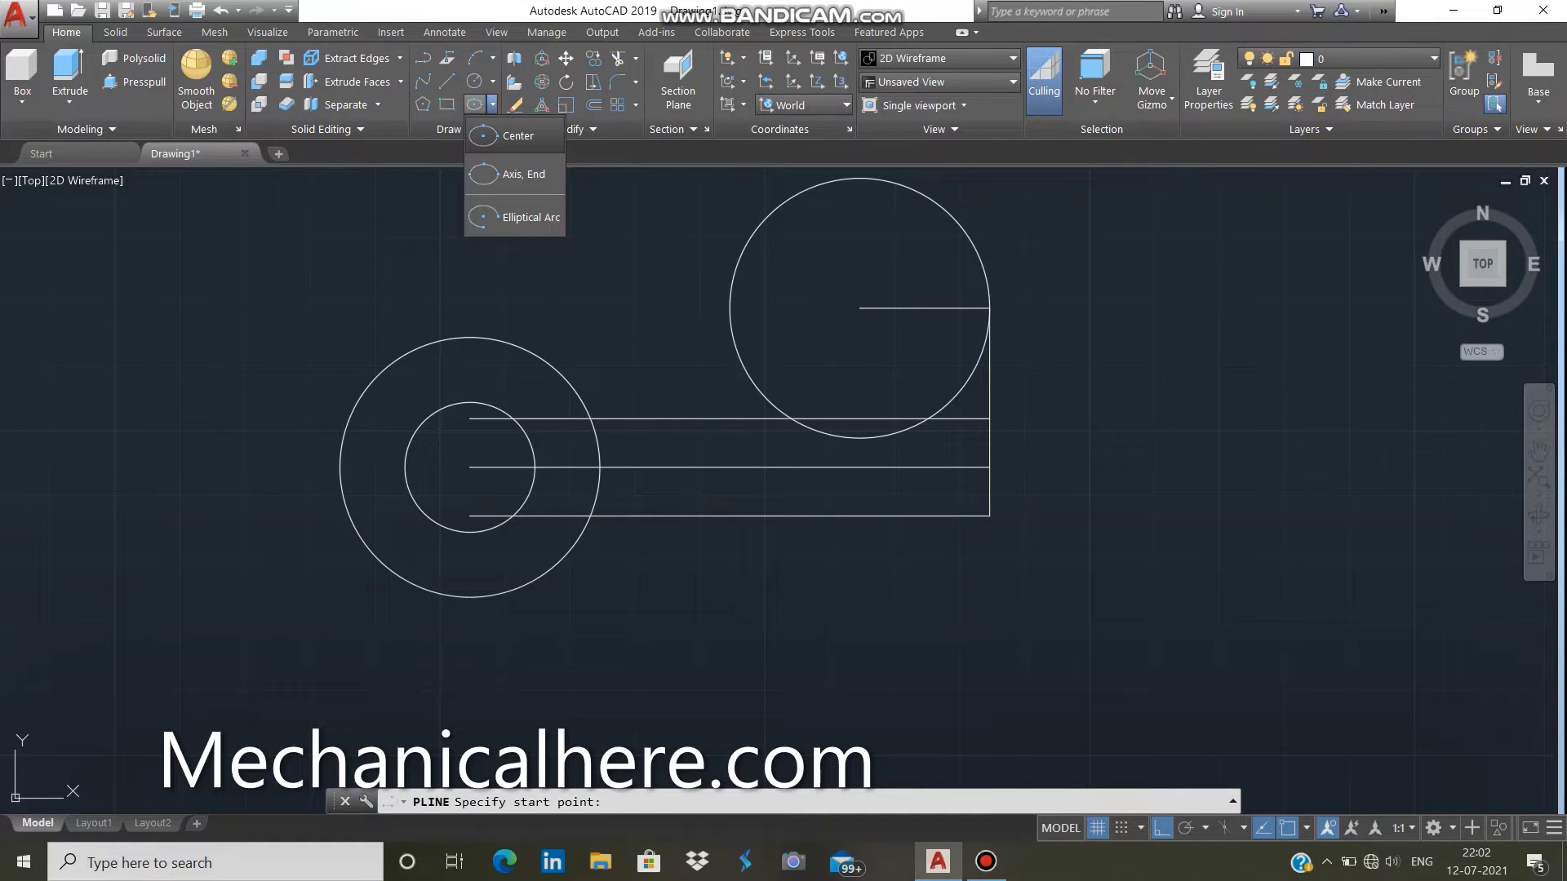
click(449, 129)
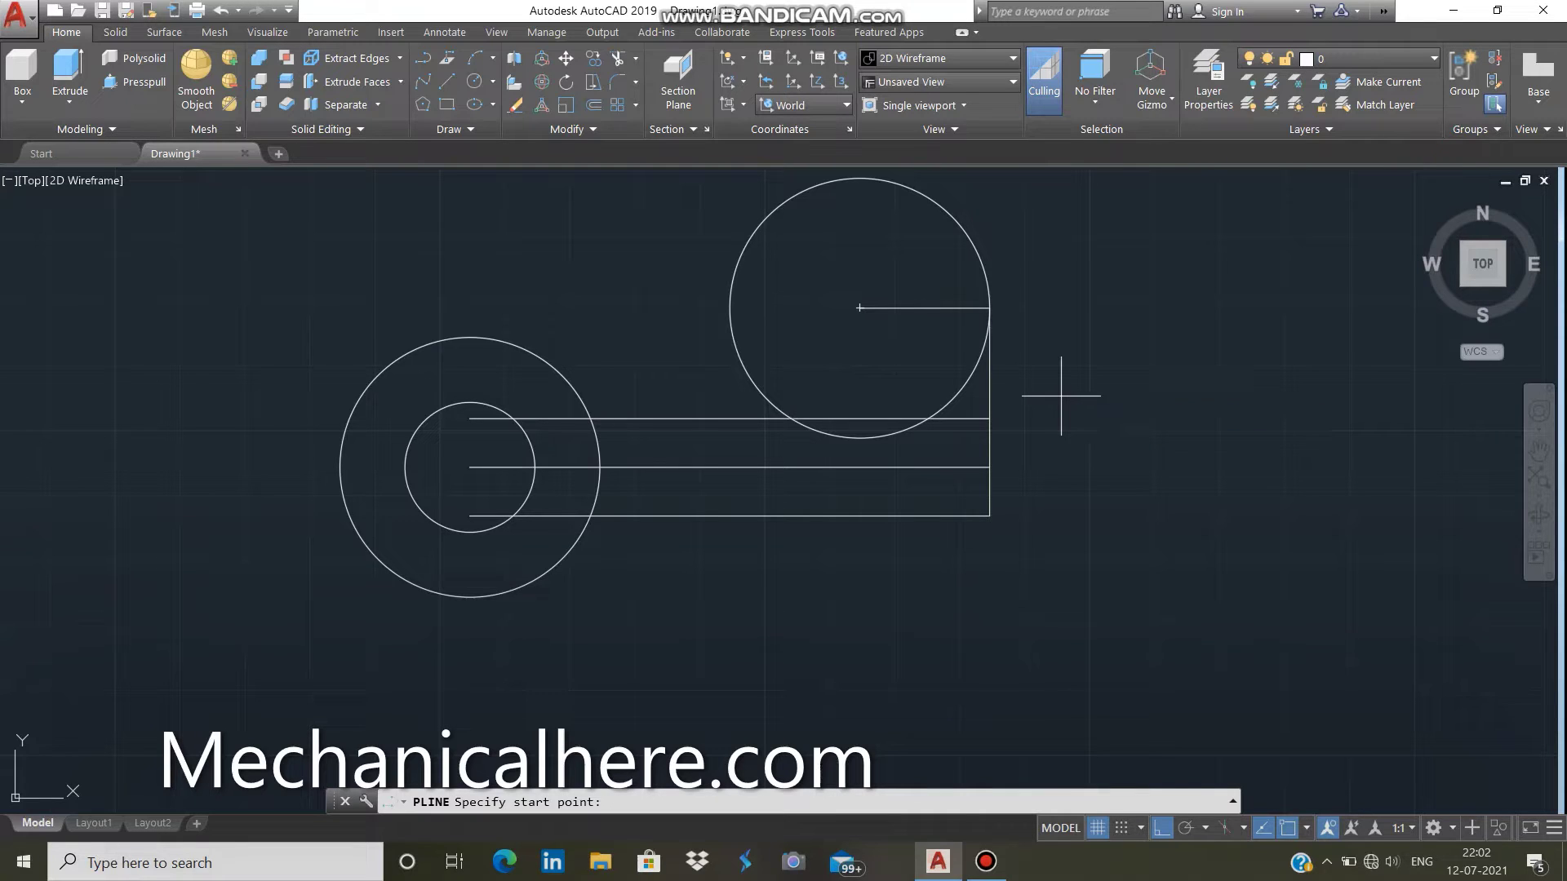
click(594, 58)
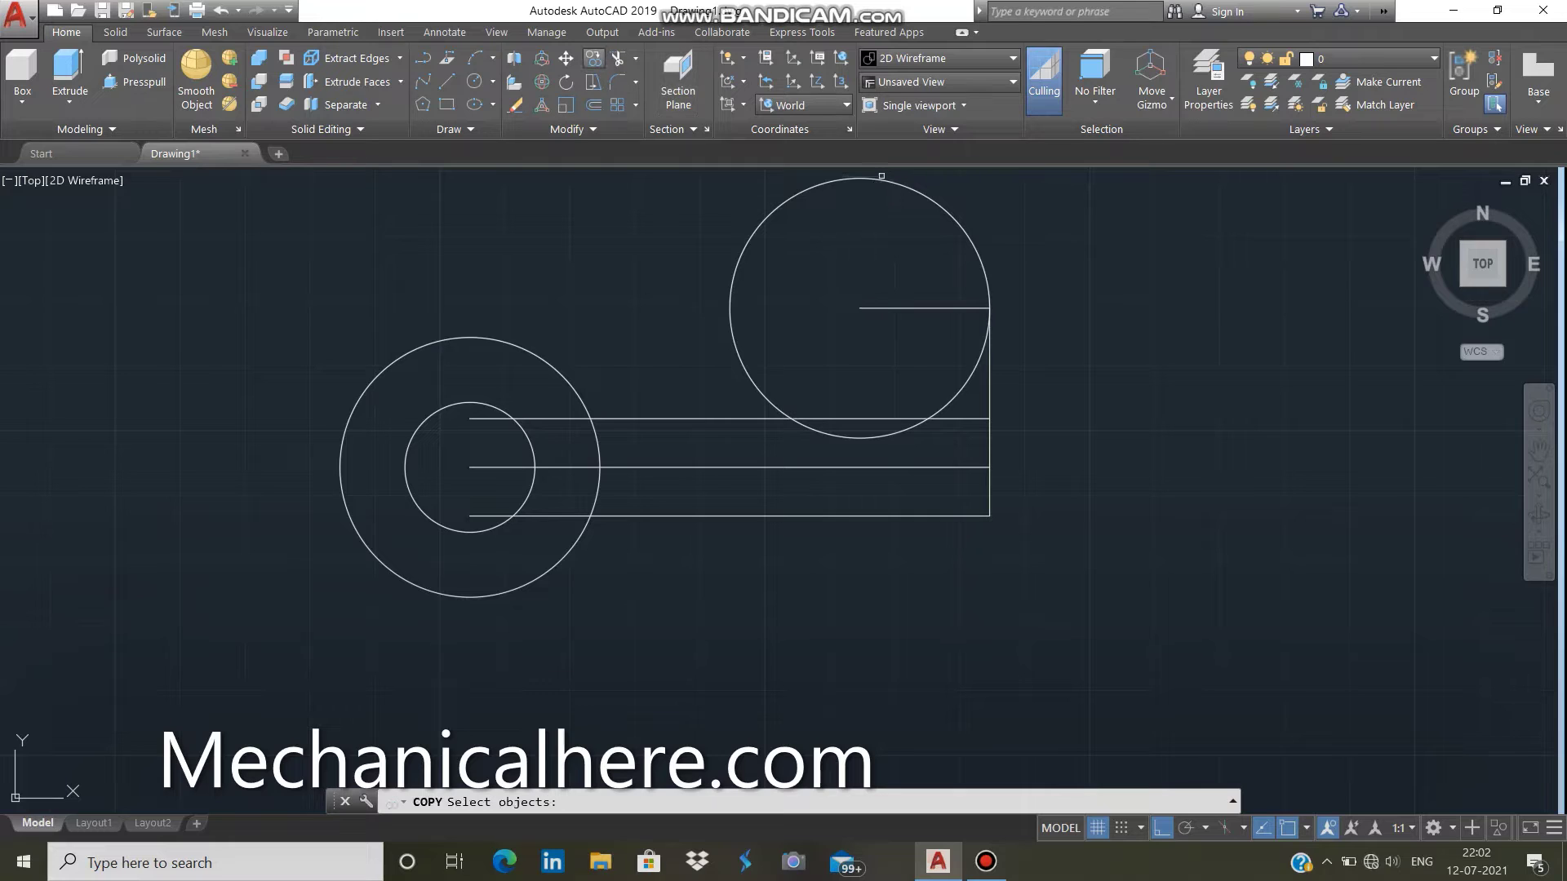
right_click(594, 60)
click(594, 58)
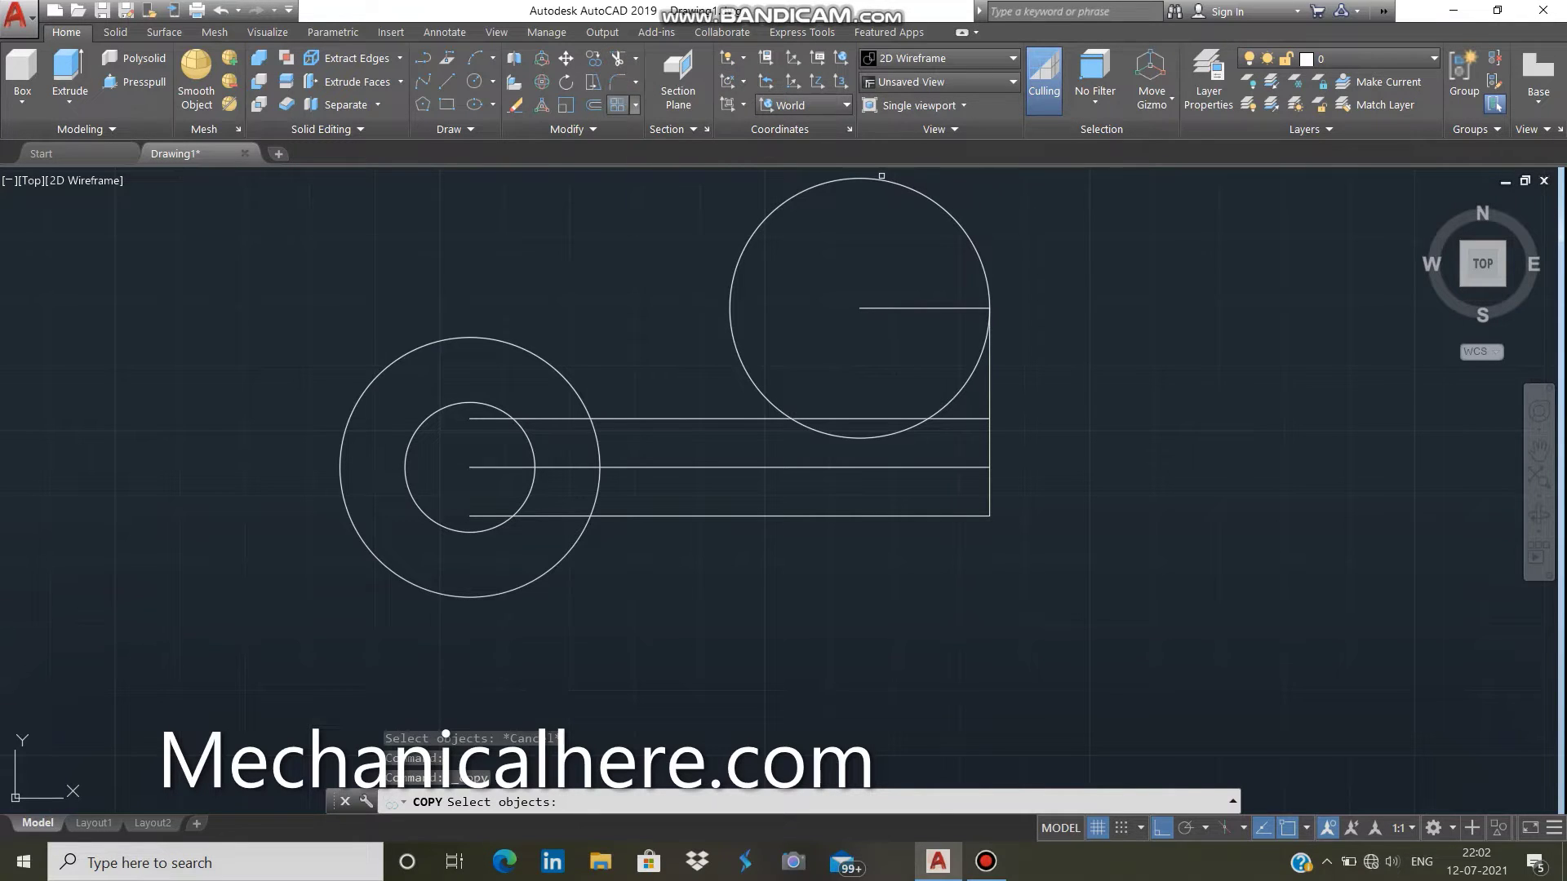
click(635, 104)
Draw a radius-27.29 circle tangent to the large left circle and the upper-right circle
click(492, 81)
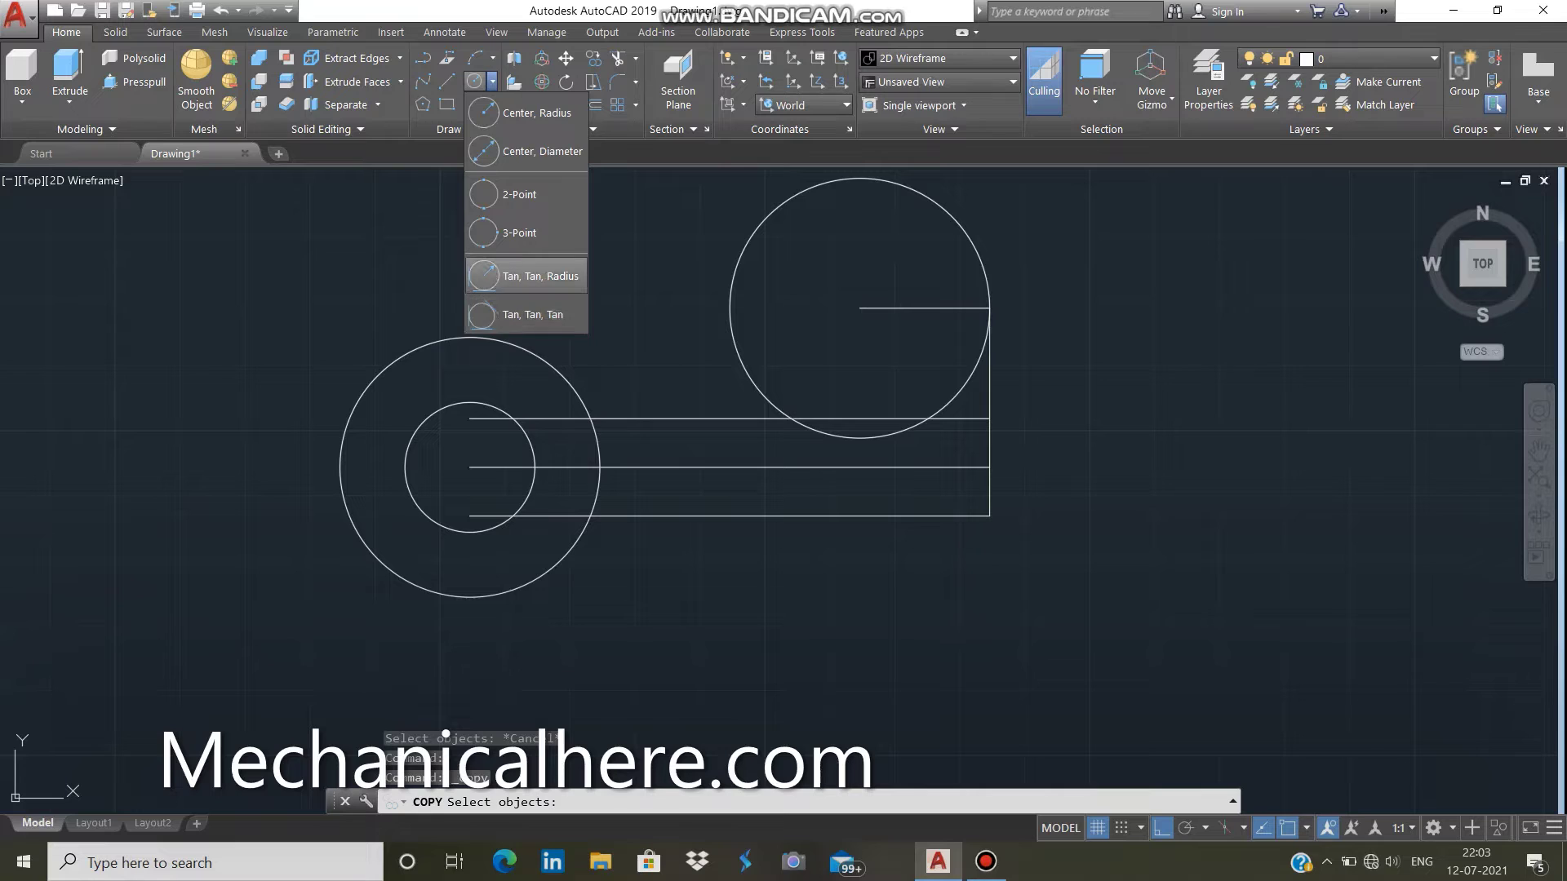
click(526, 314)
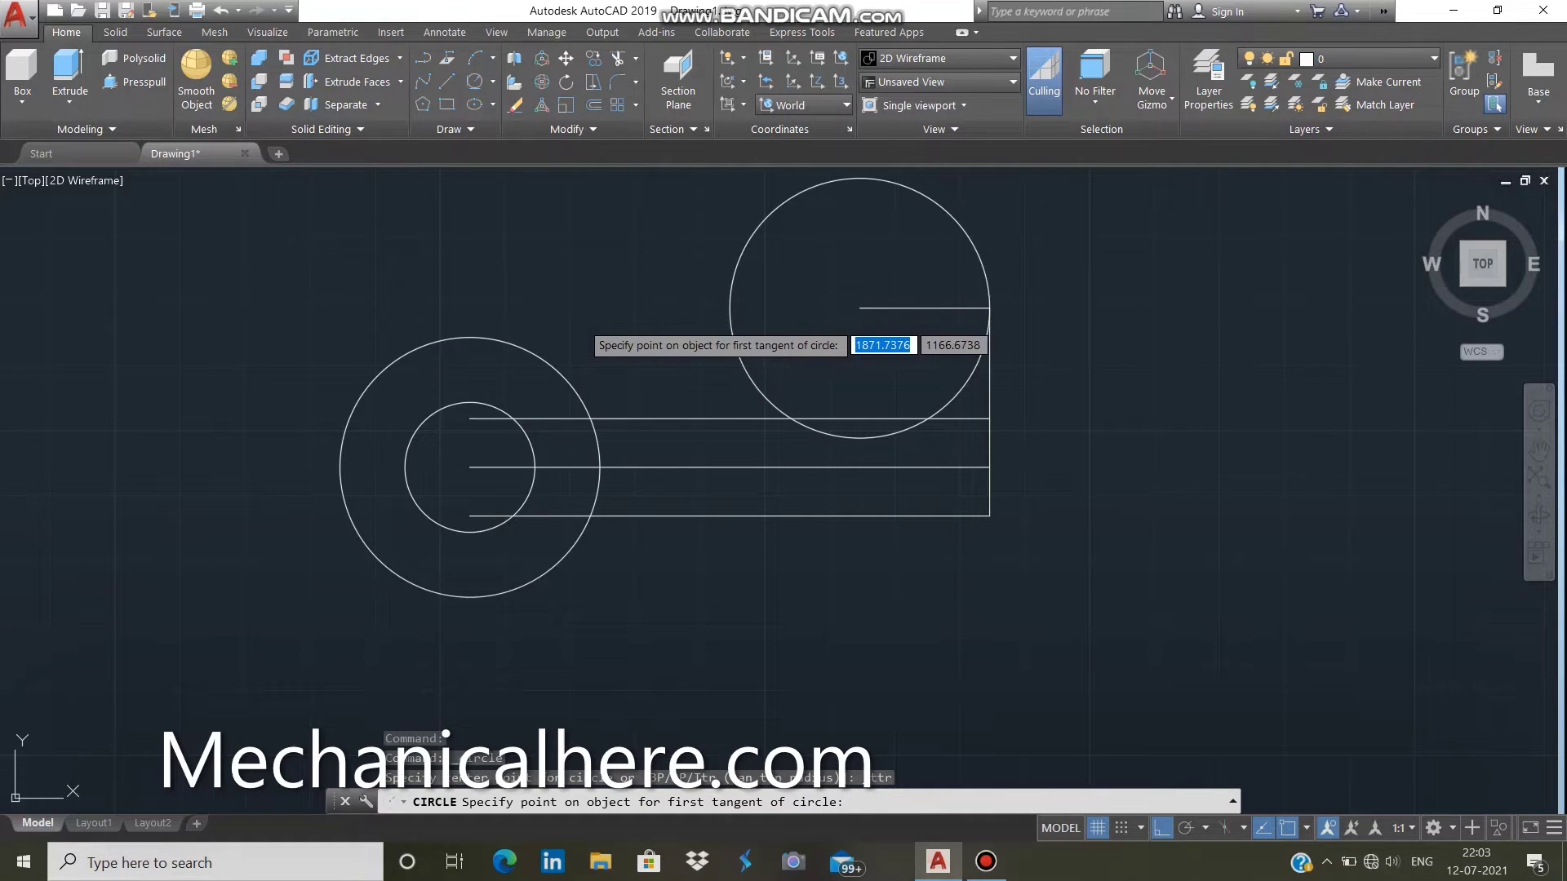
shift+right_click(581, 323)
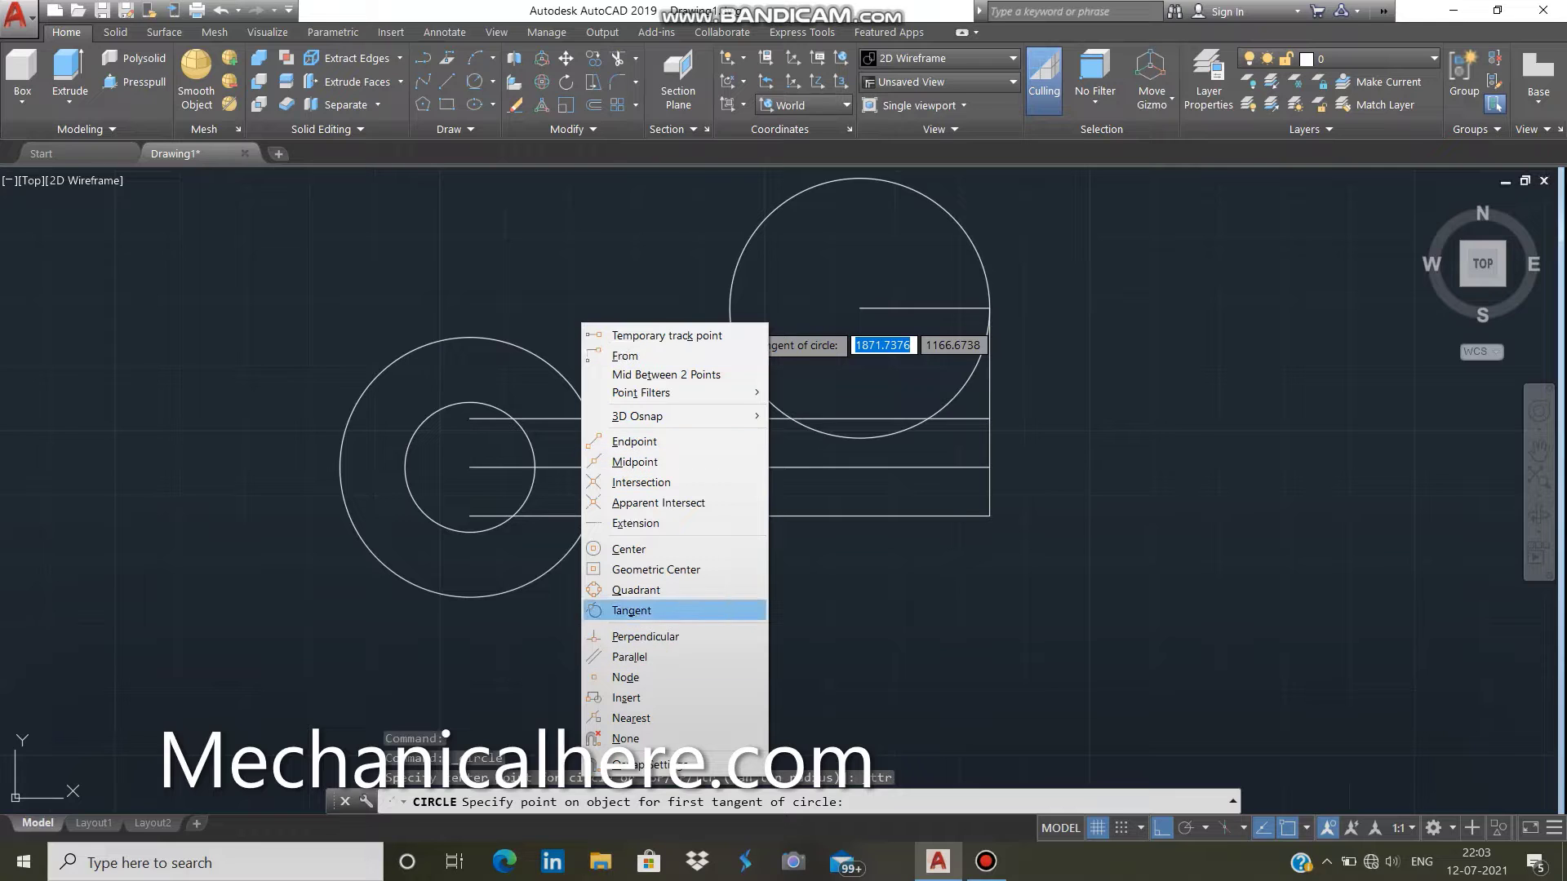
click(645, 611)
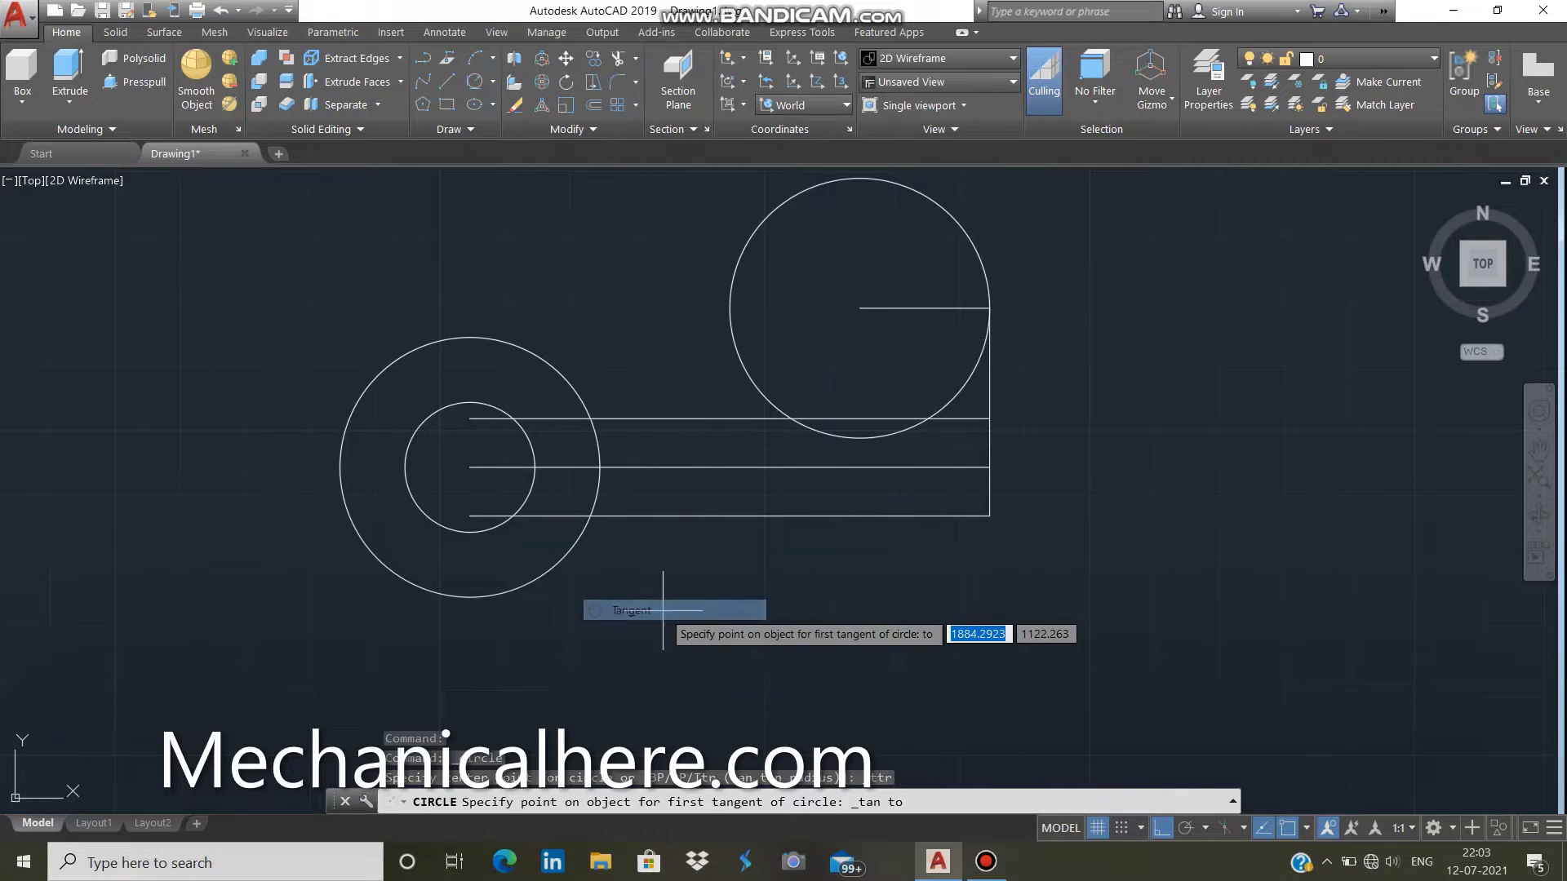
click(564, 375)
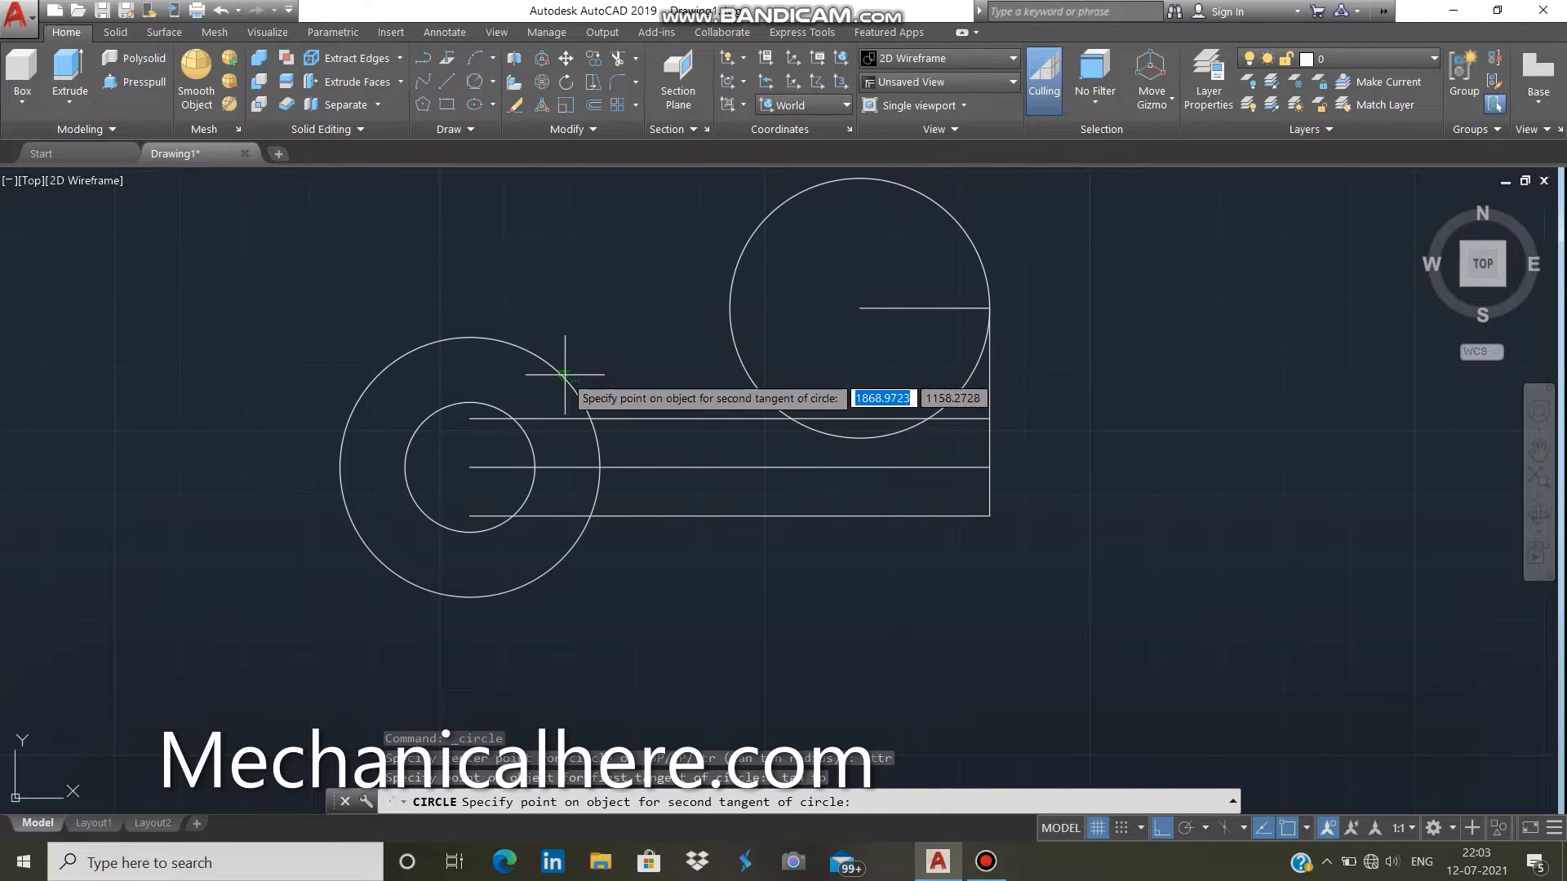
click(731, 277)
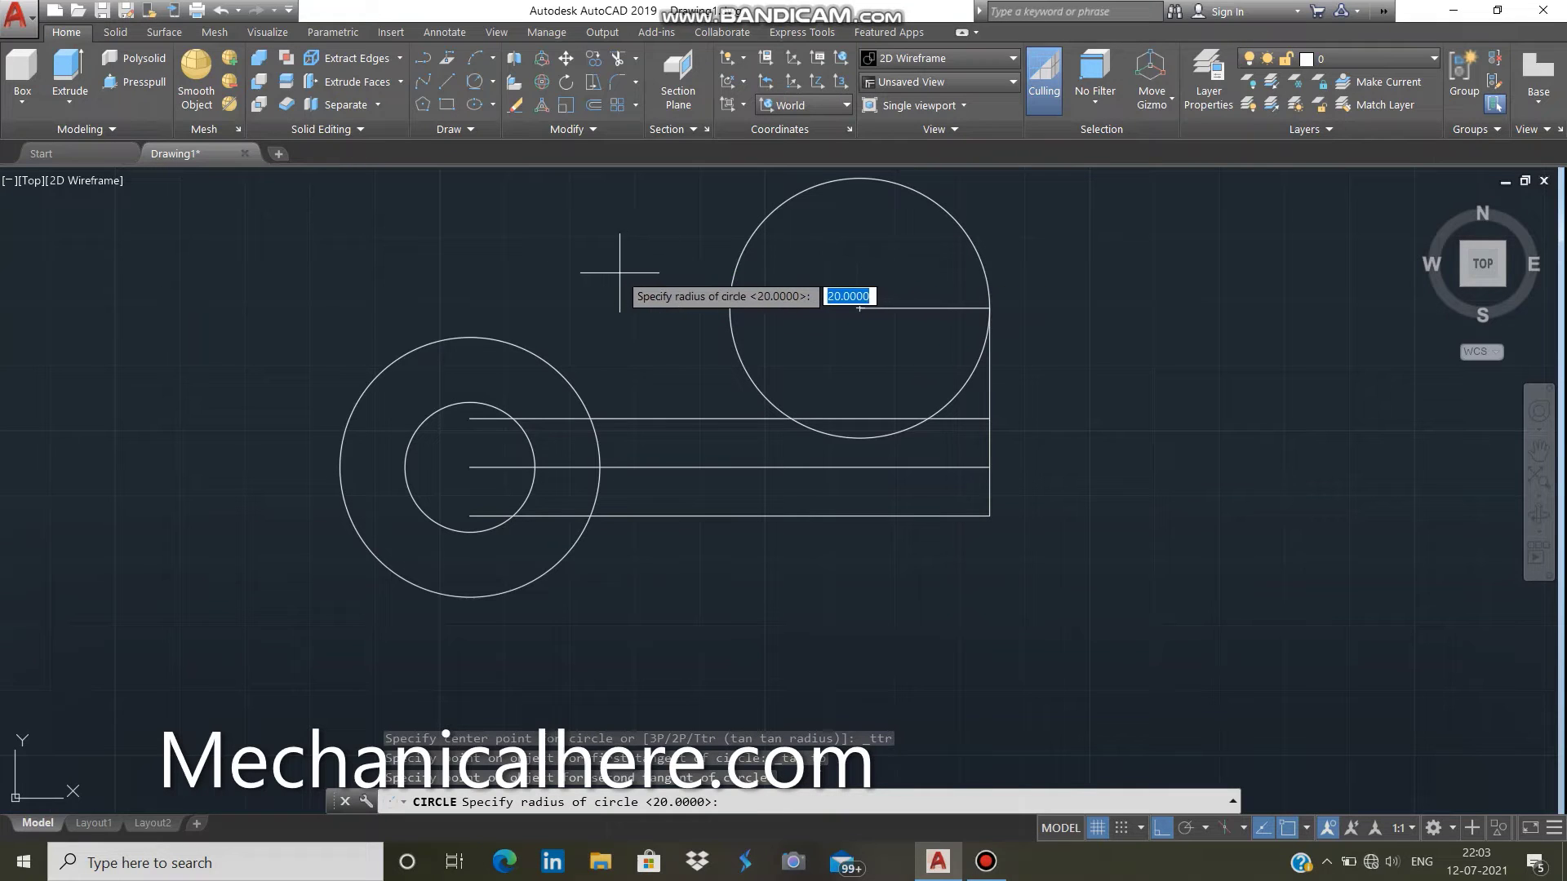
text(27.29)
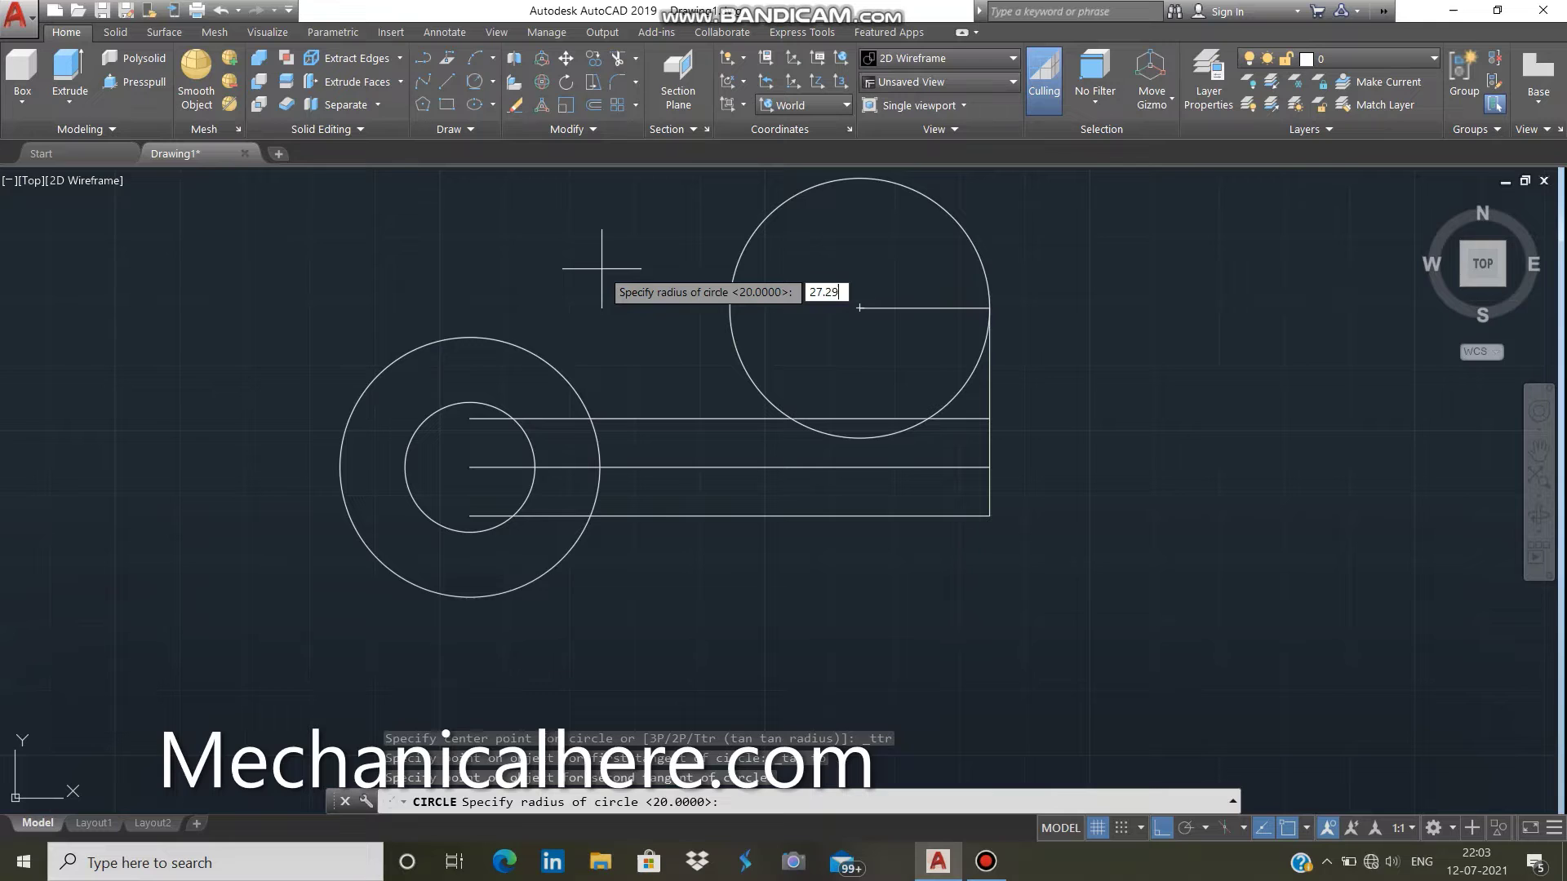
key(Return)
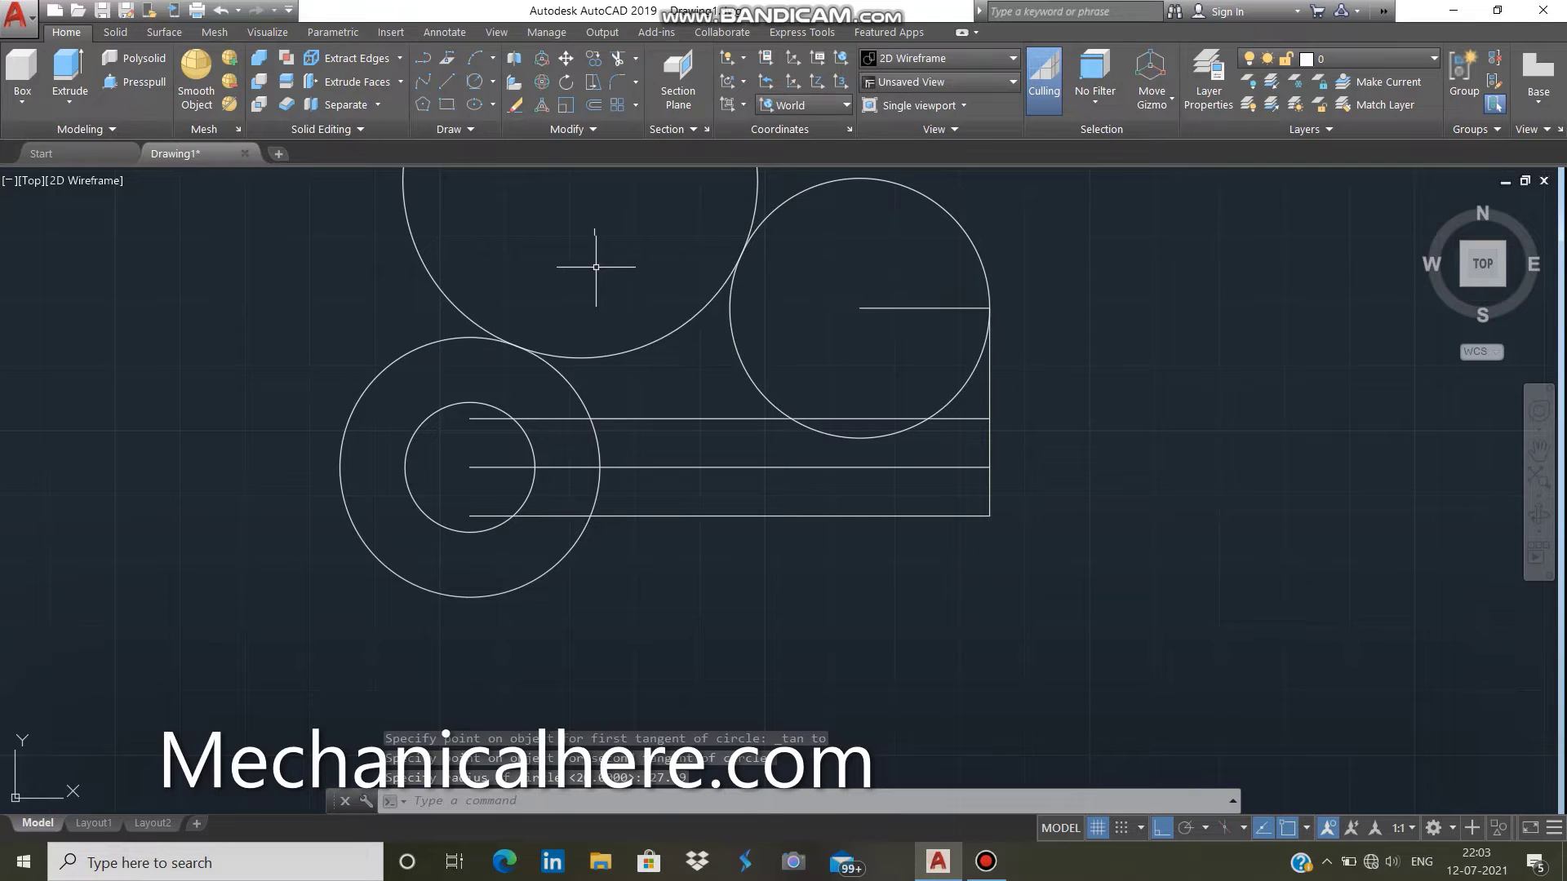
Zoom out and back in to inspect the new tangent circle, then cancel the command
scroll(645, 261, down, 1)
scroll(601, 217, down, 1)
scroll(507, 196, down, 3)
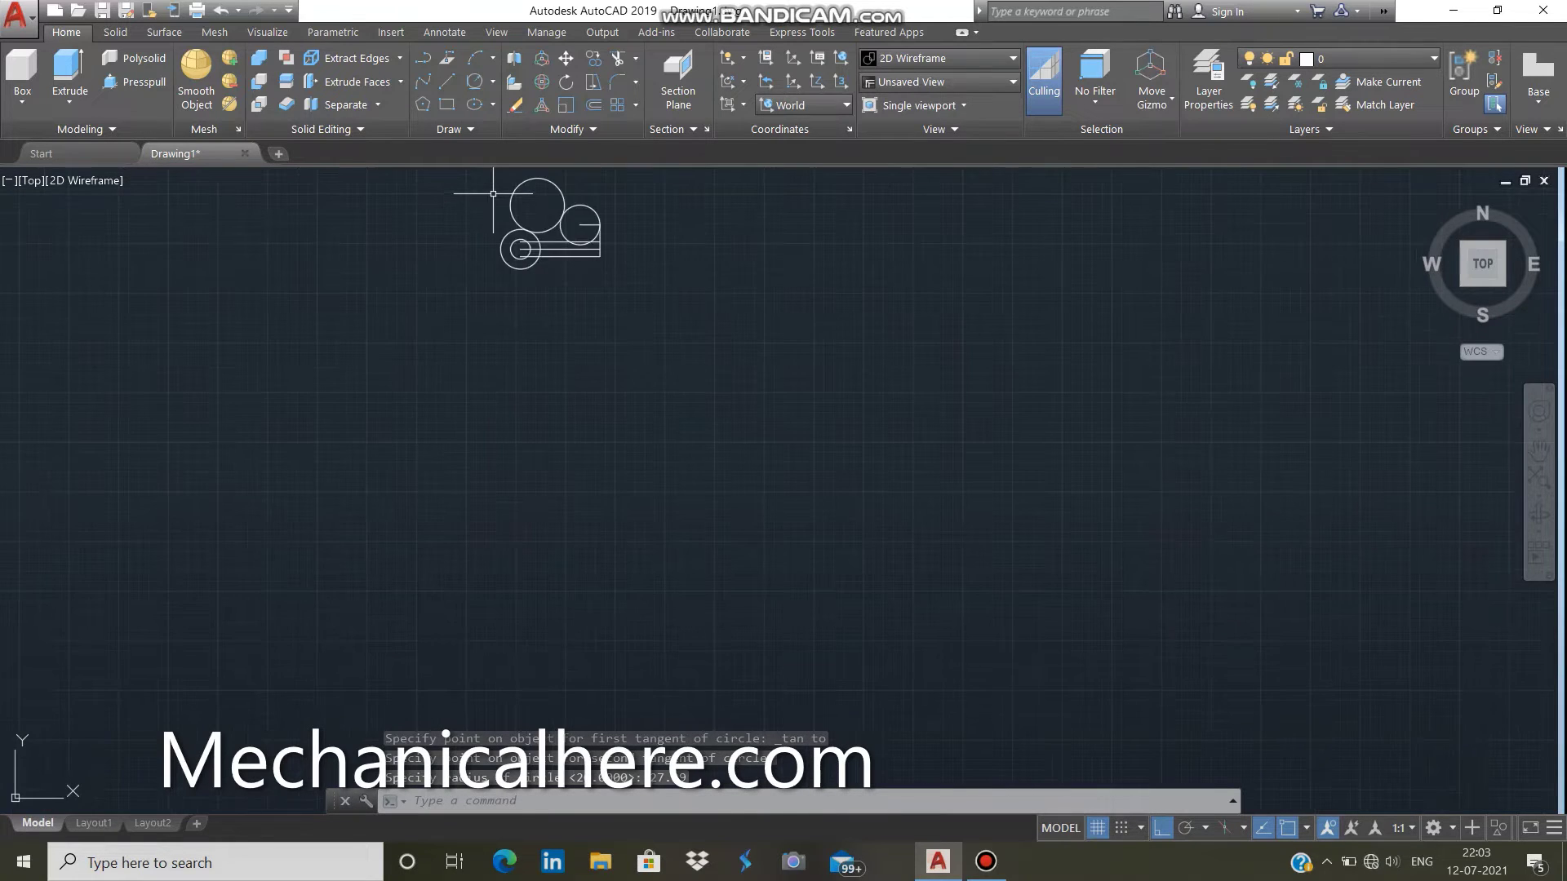
scroll(482, 193, up, 3)
scroll(472, 196, up, 2)
scroll(560, 192, up, 2)
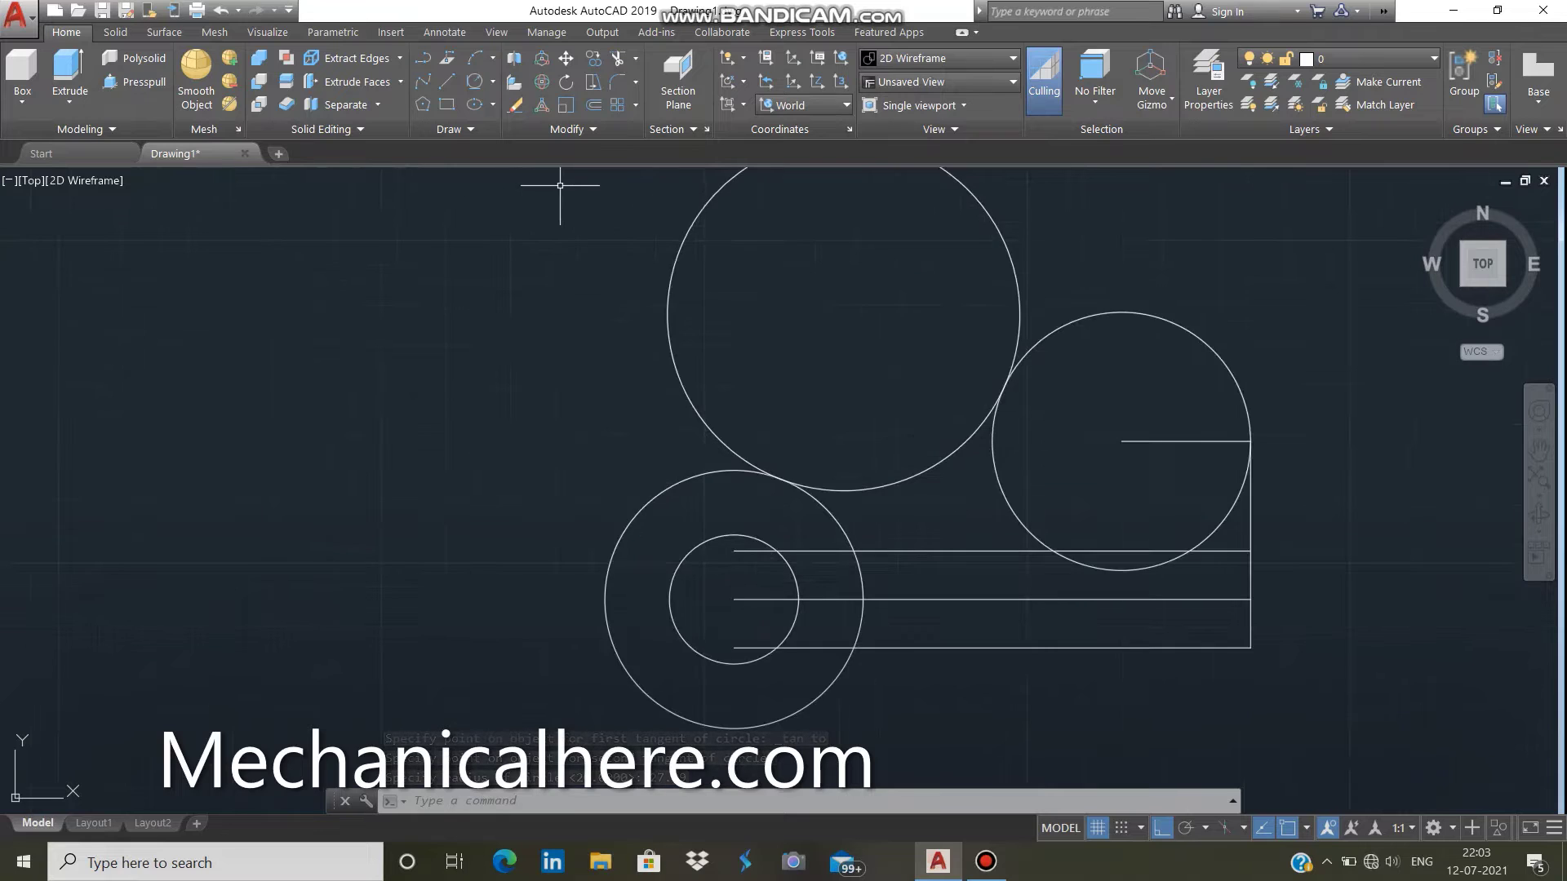
scroll(769, 210, down, 2)
scroll(913, 214, up, 2)
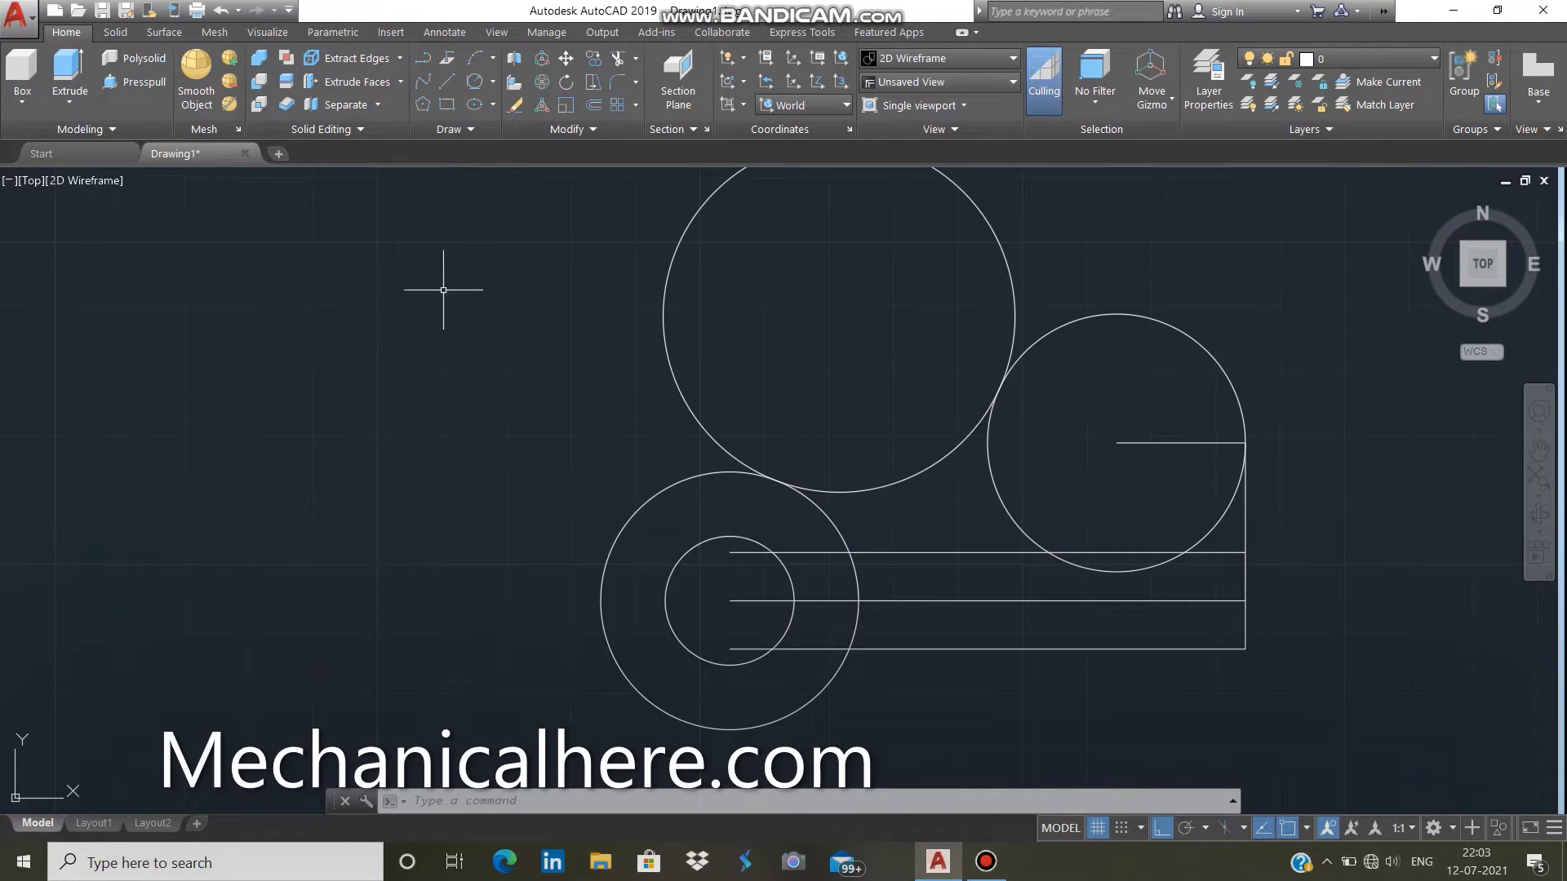
key(Escape)
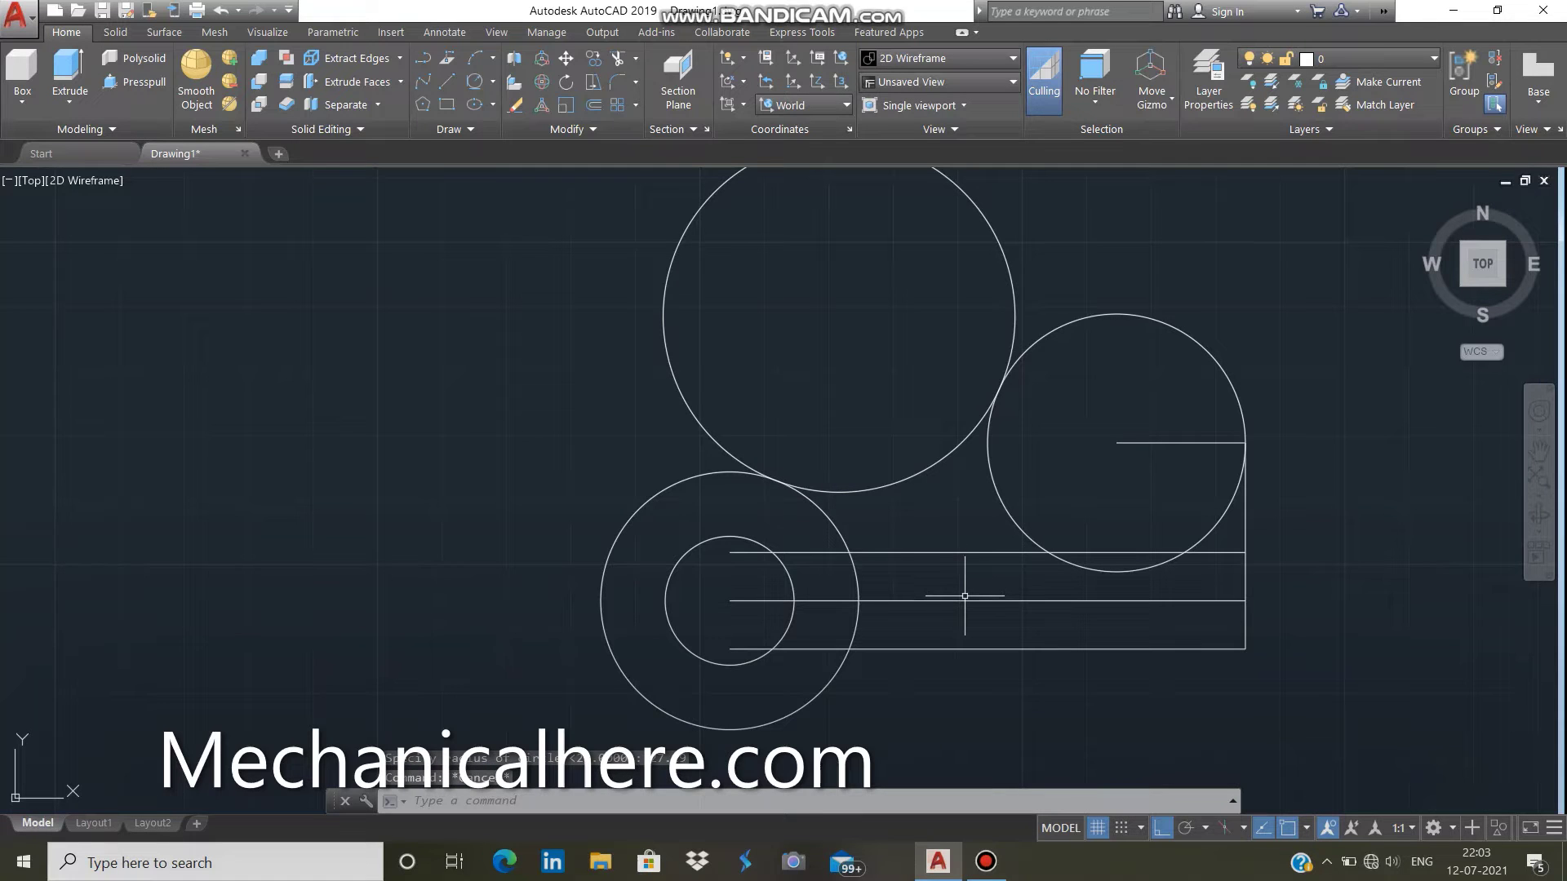
Select the middle horizontal line and delete it
click(961, 594)
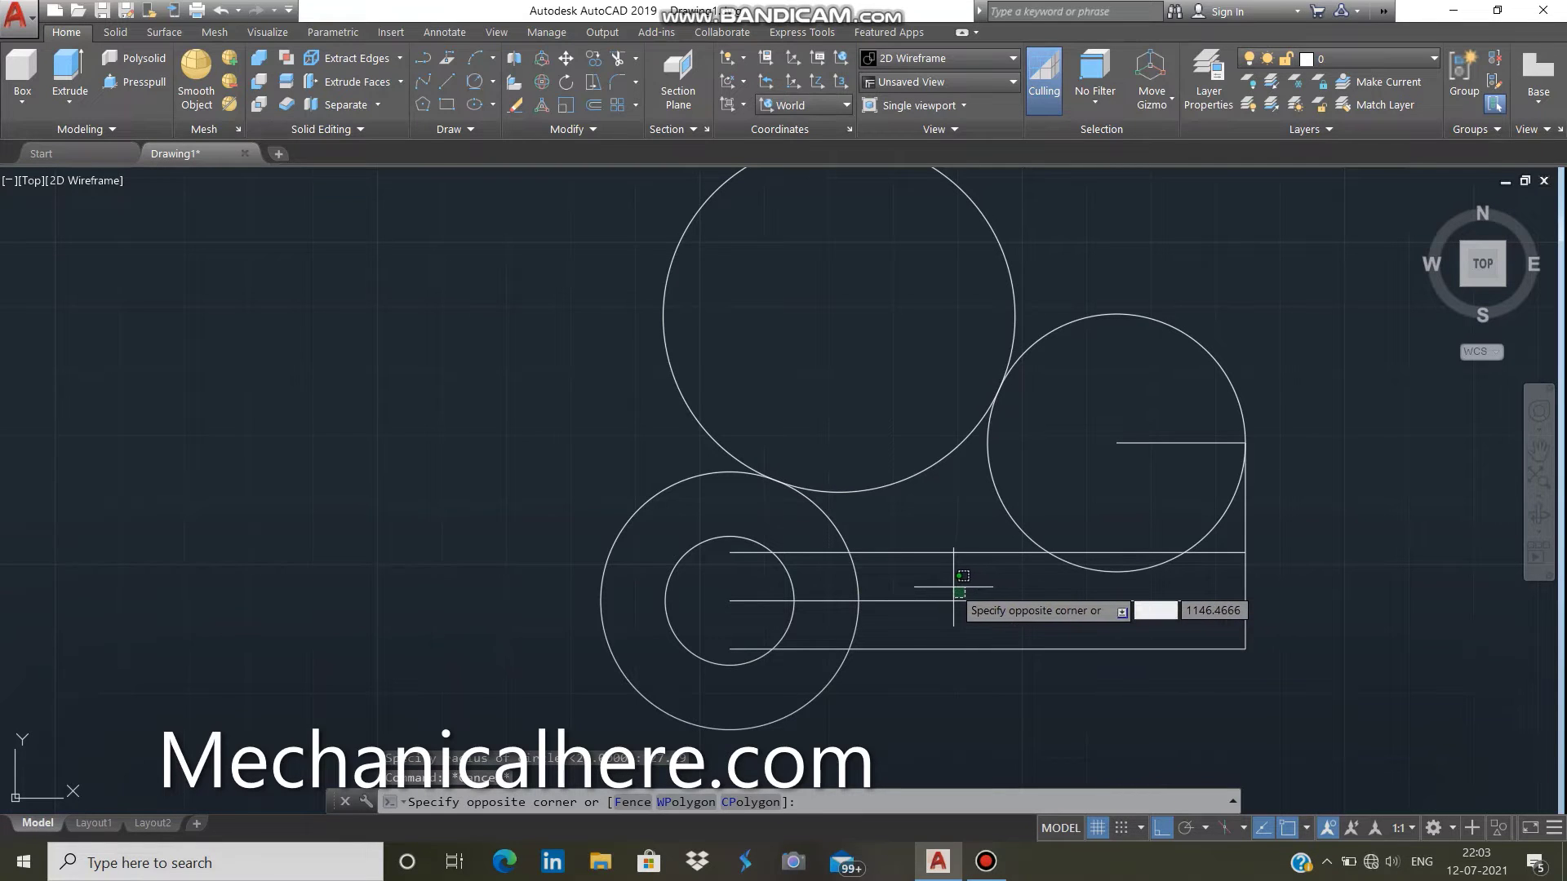
key(Escape)
key(Escape)
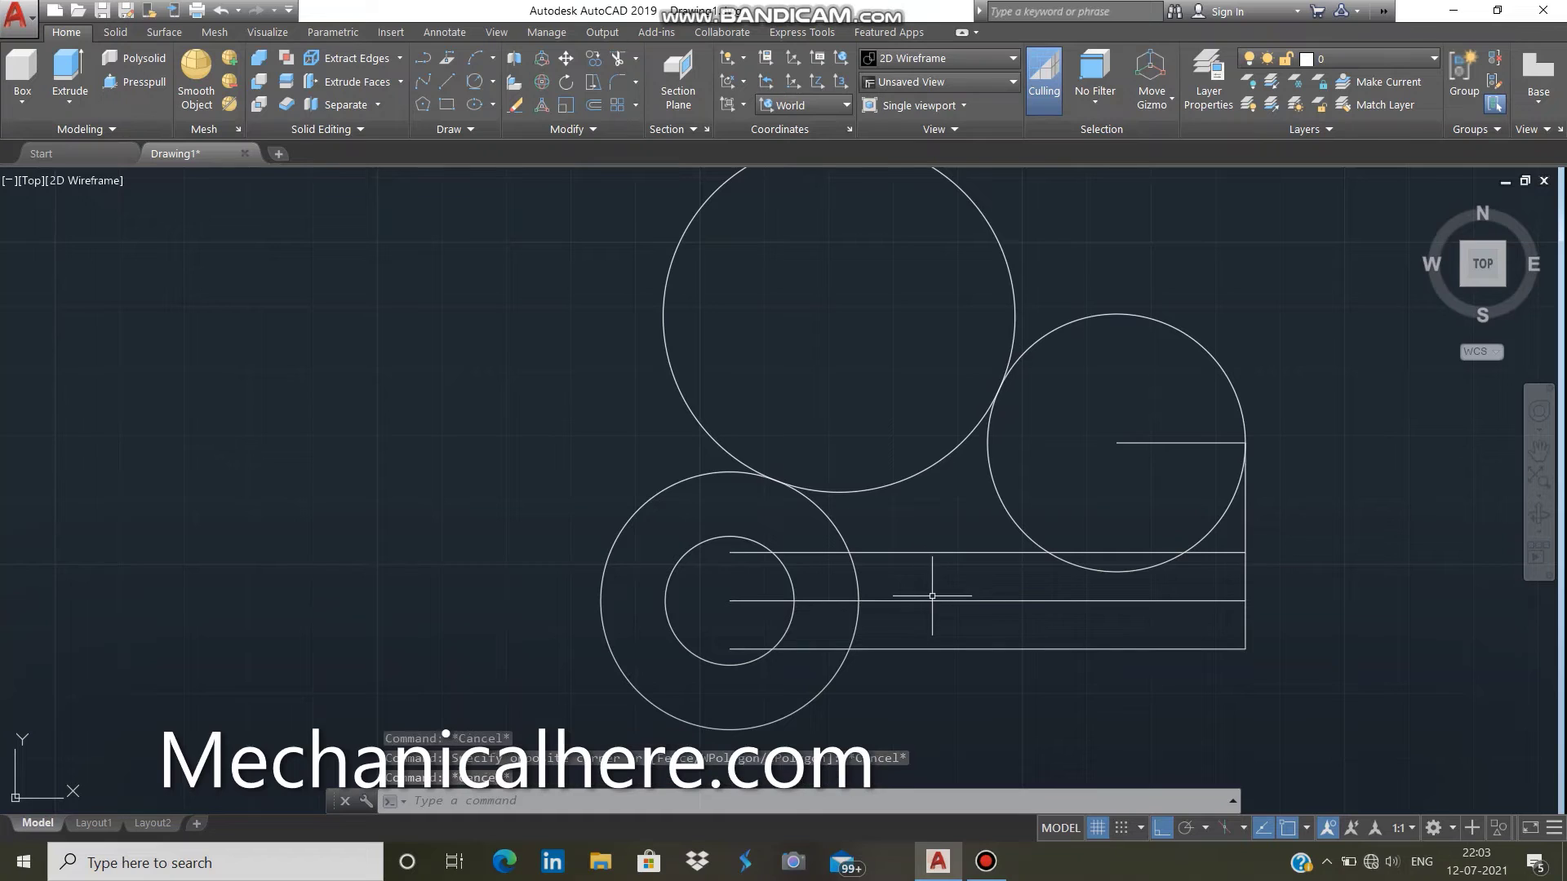
click(943, 602)
key(Delete)
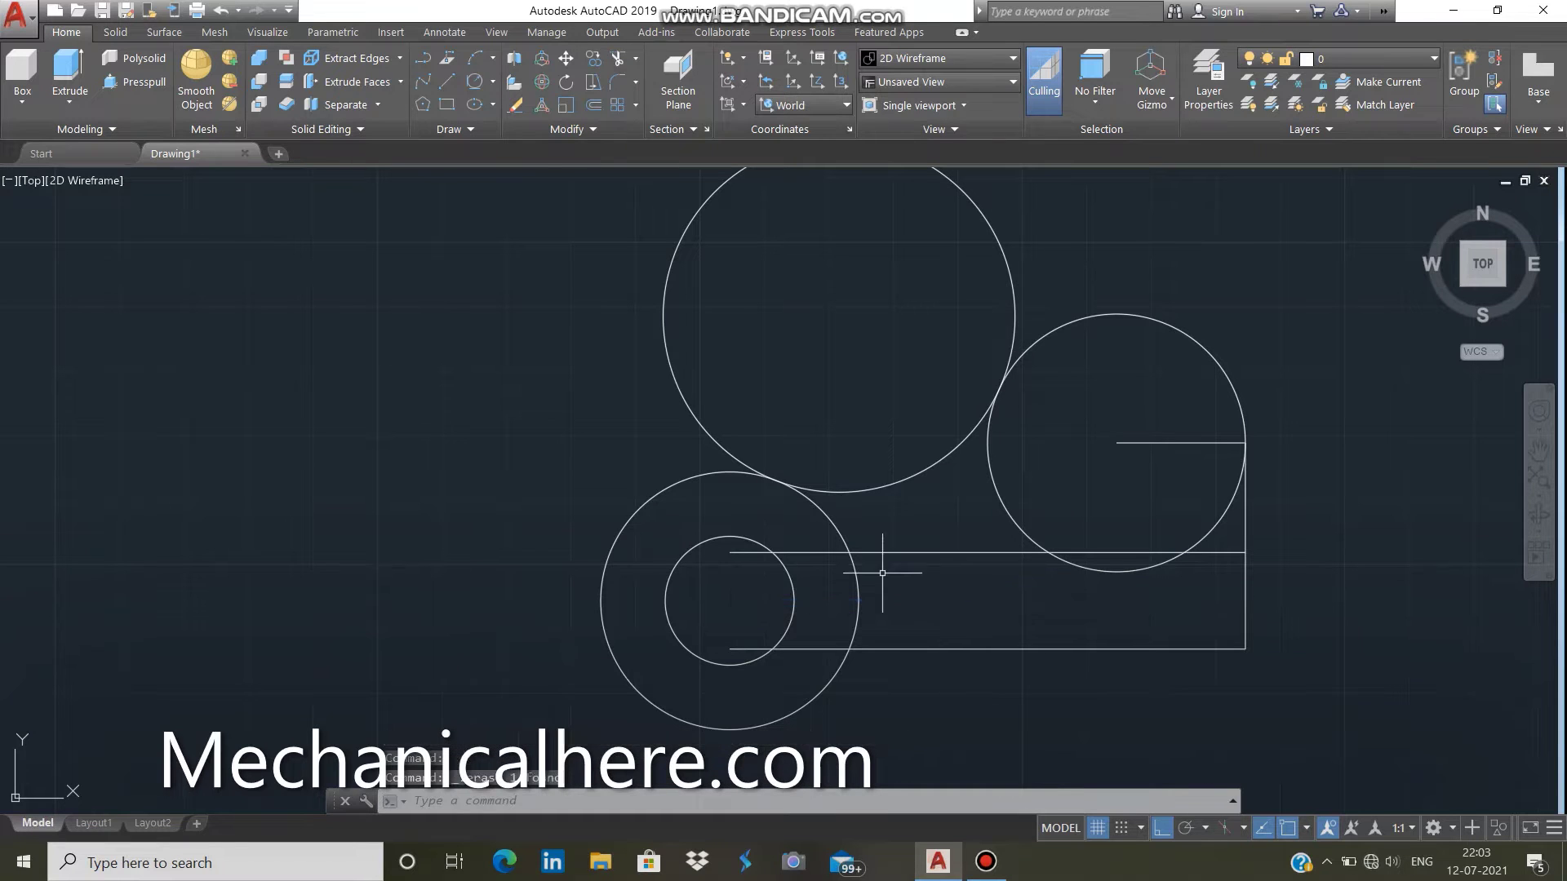
Trim line segments between the circles and the right circle's lower arc, then undo the trim
text(t)
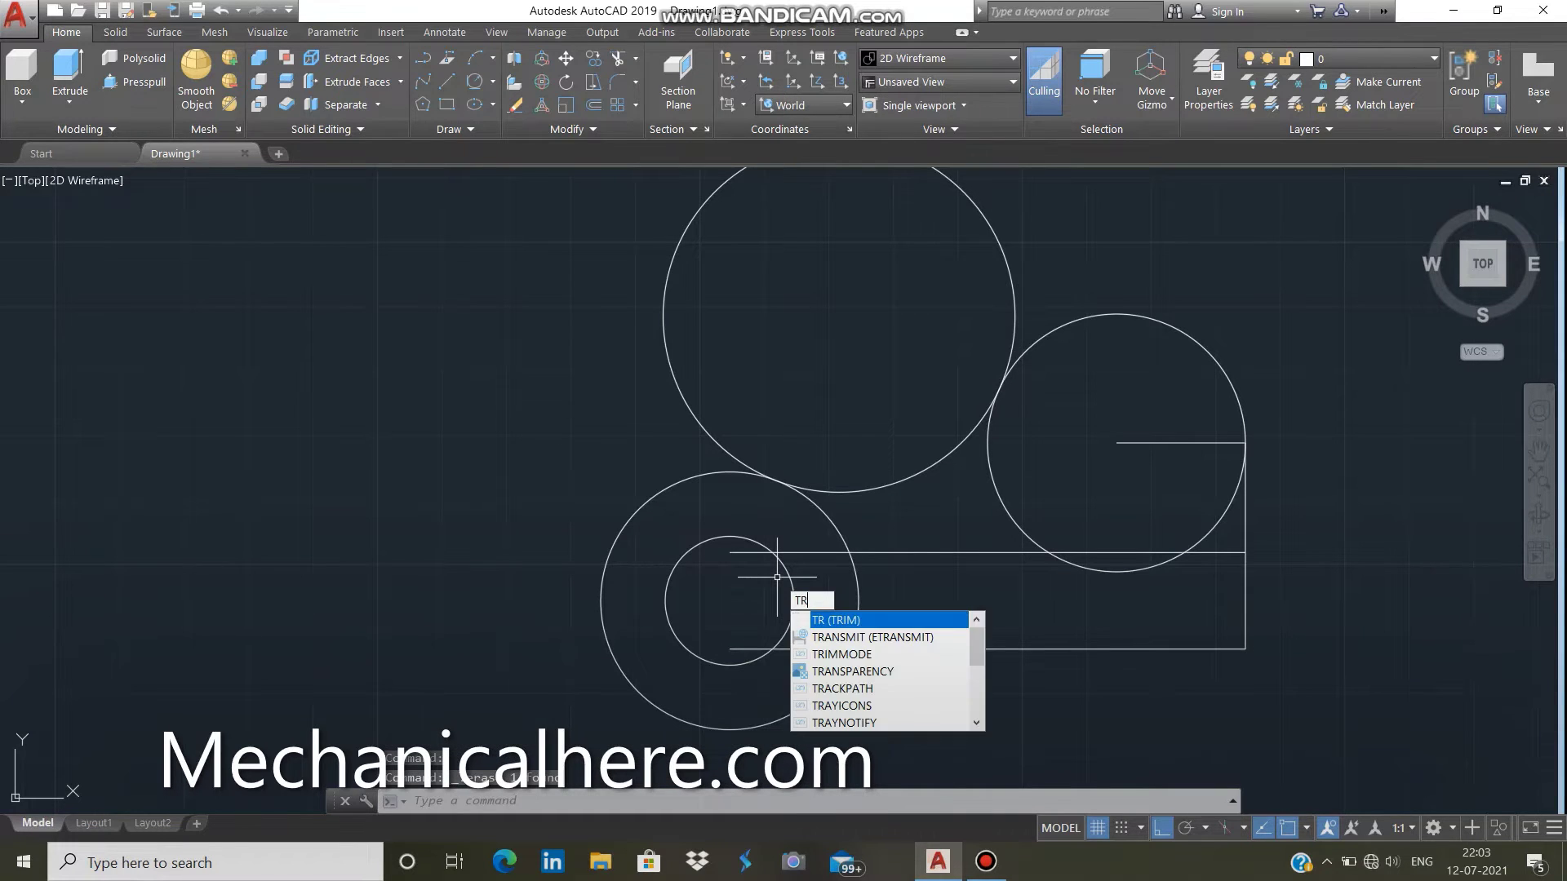
key(Return)
key(Return)
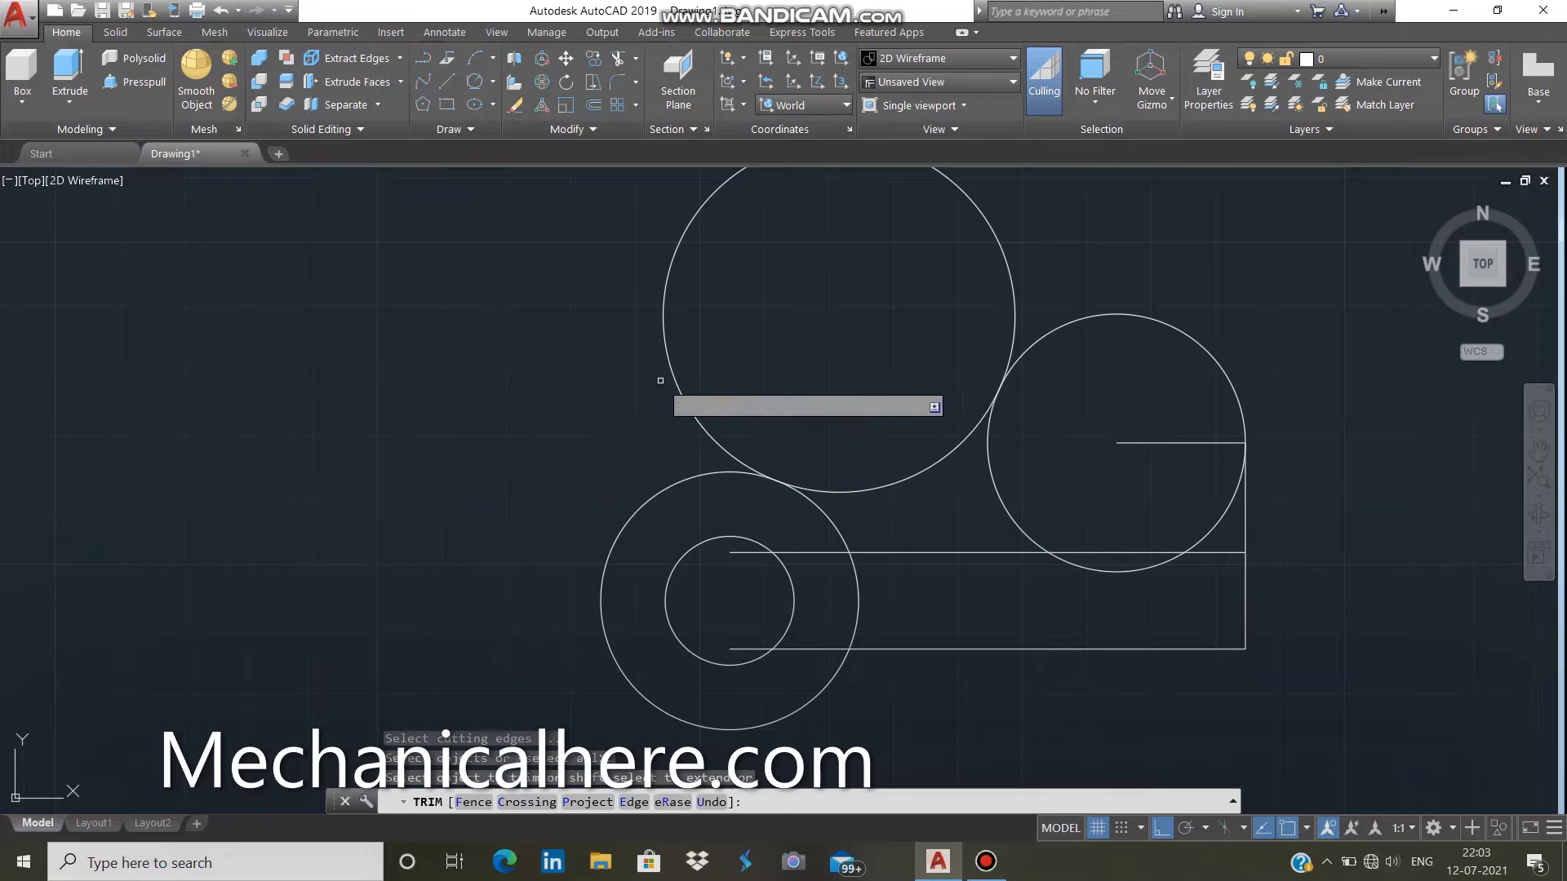
click(826, 539)
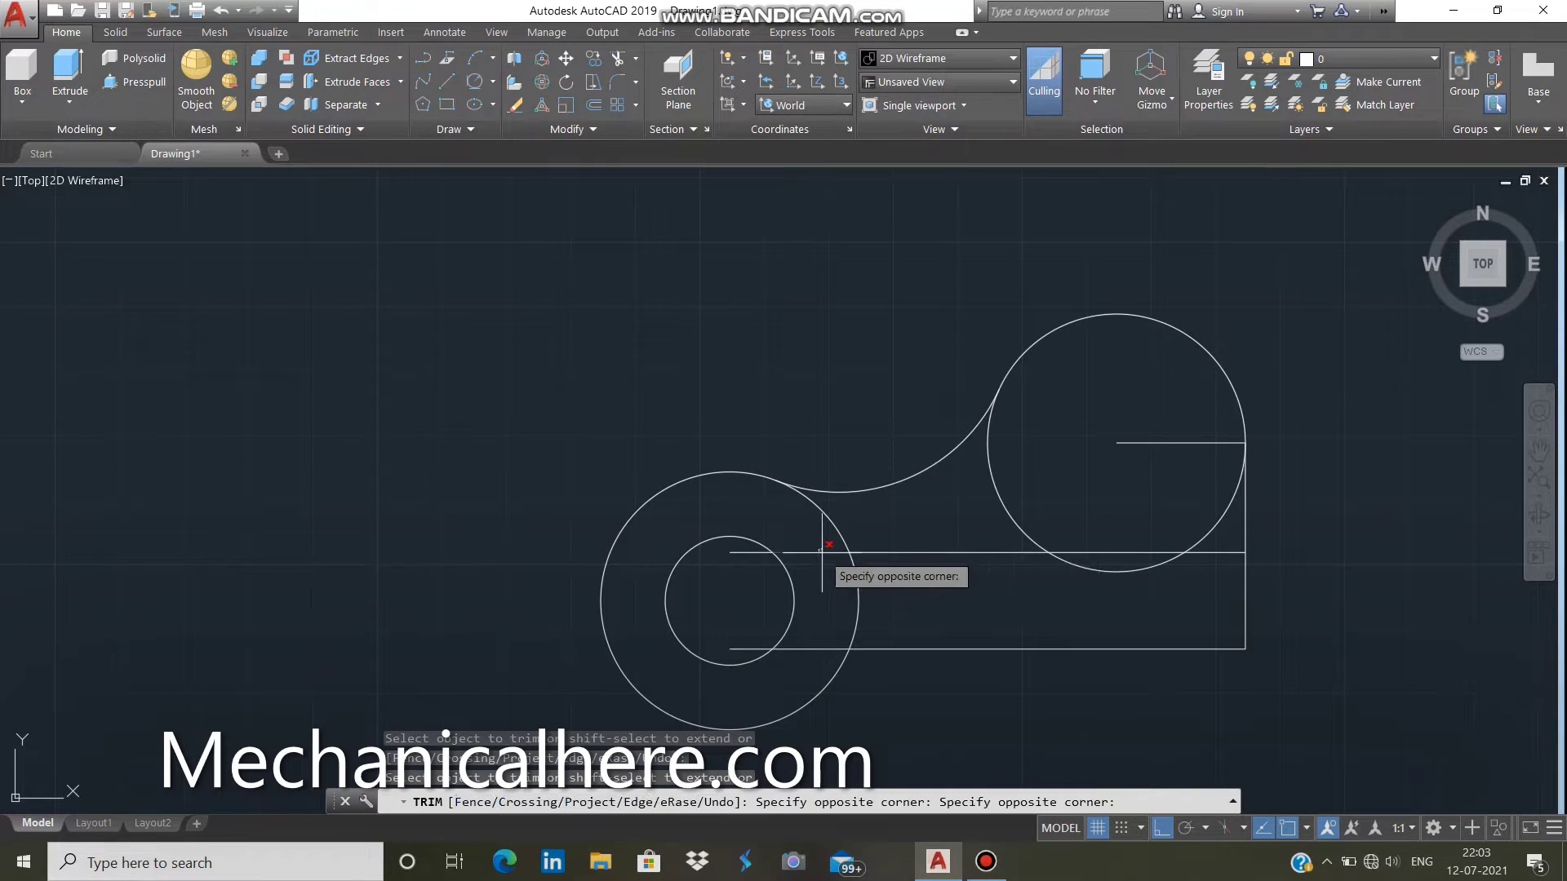
click(822, 553)
click(818, 648)
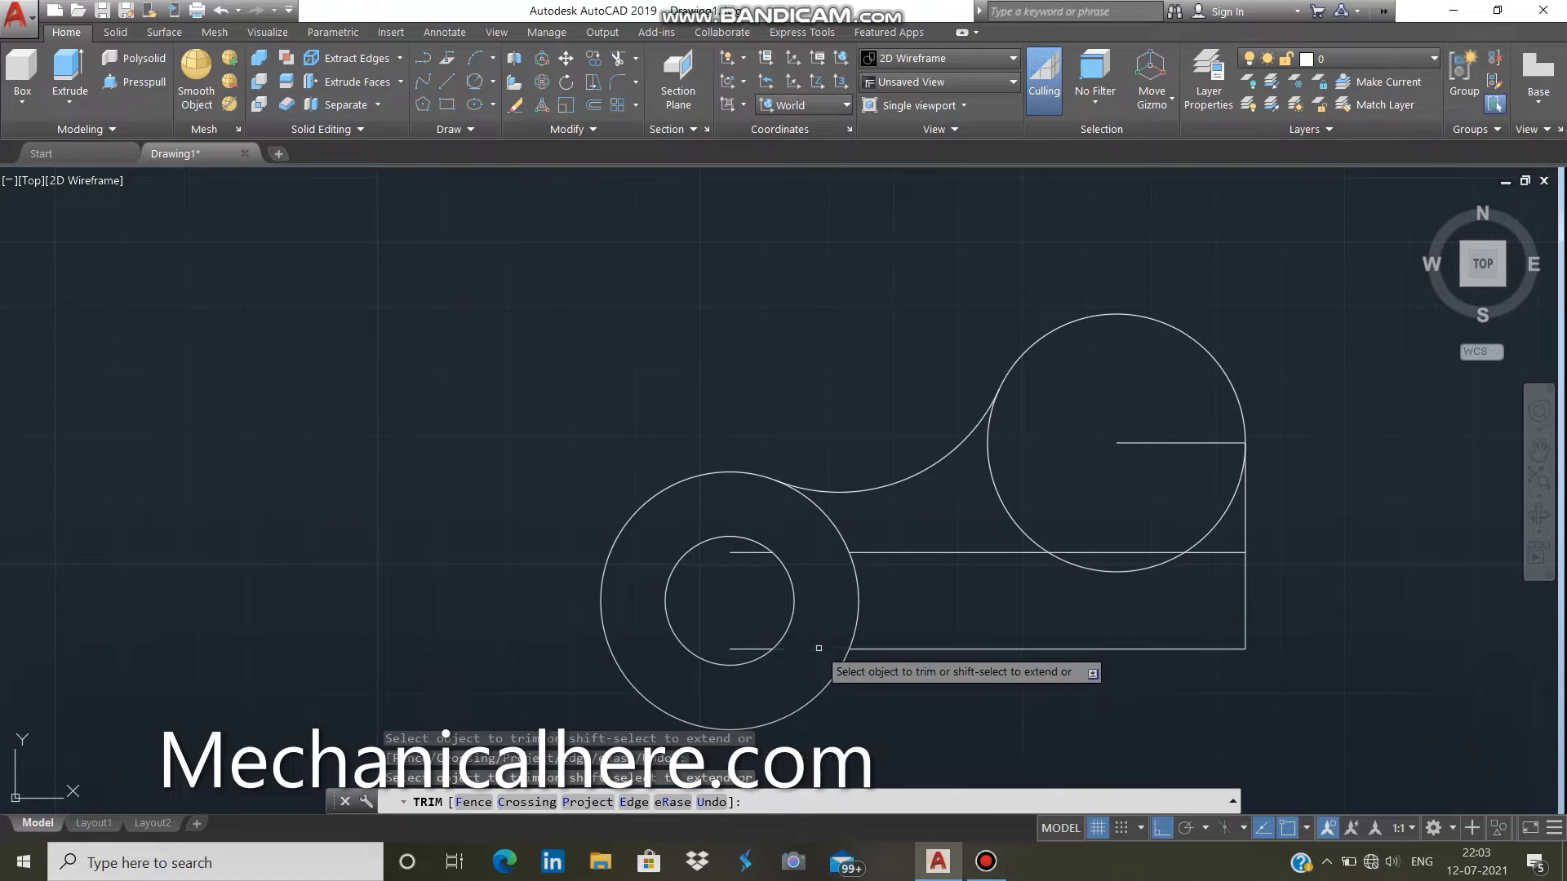
click(1098, 567)
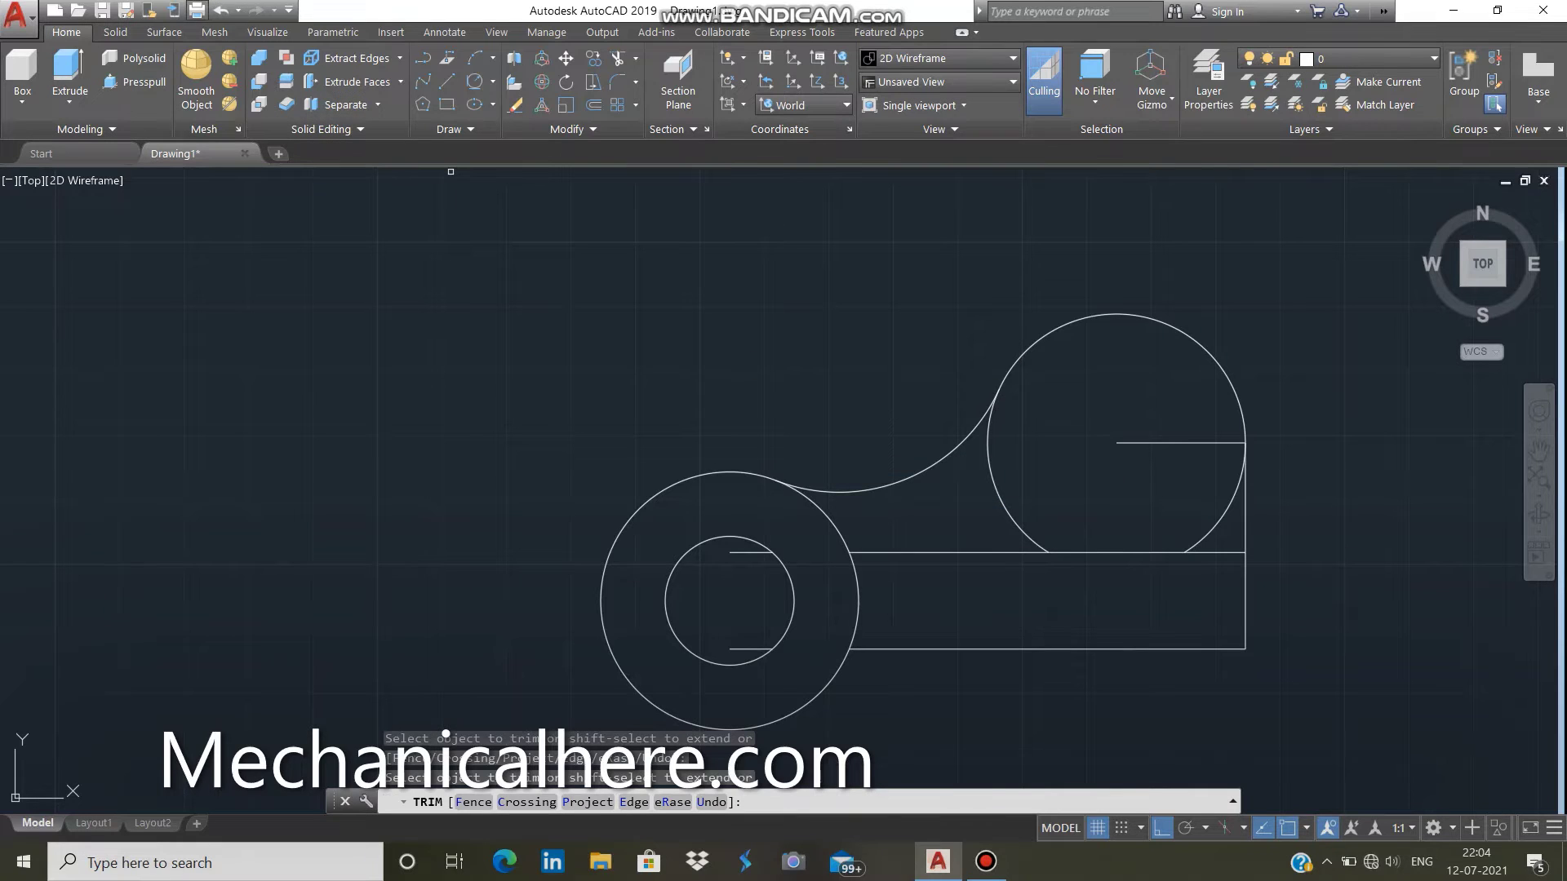
click(218, 10)
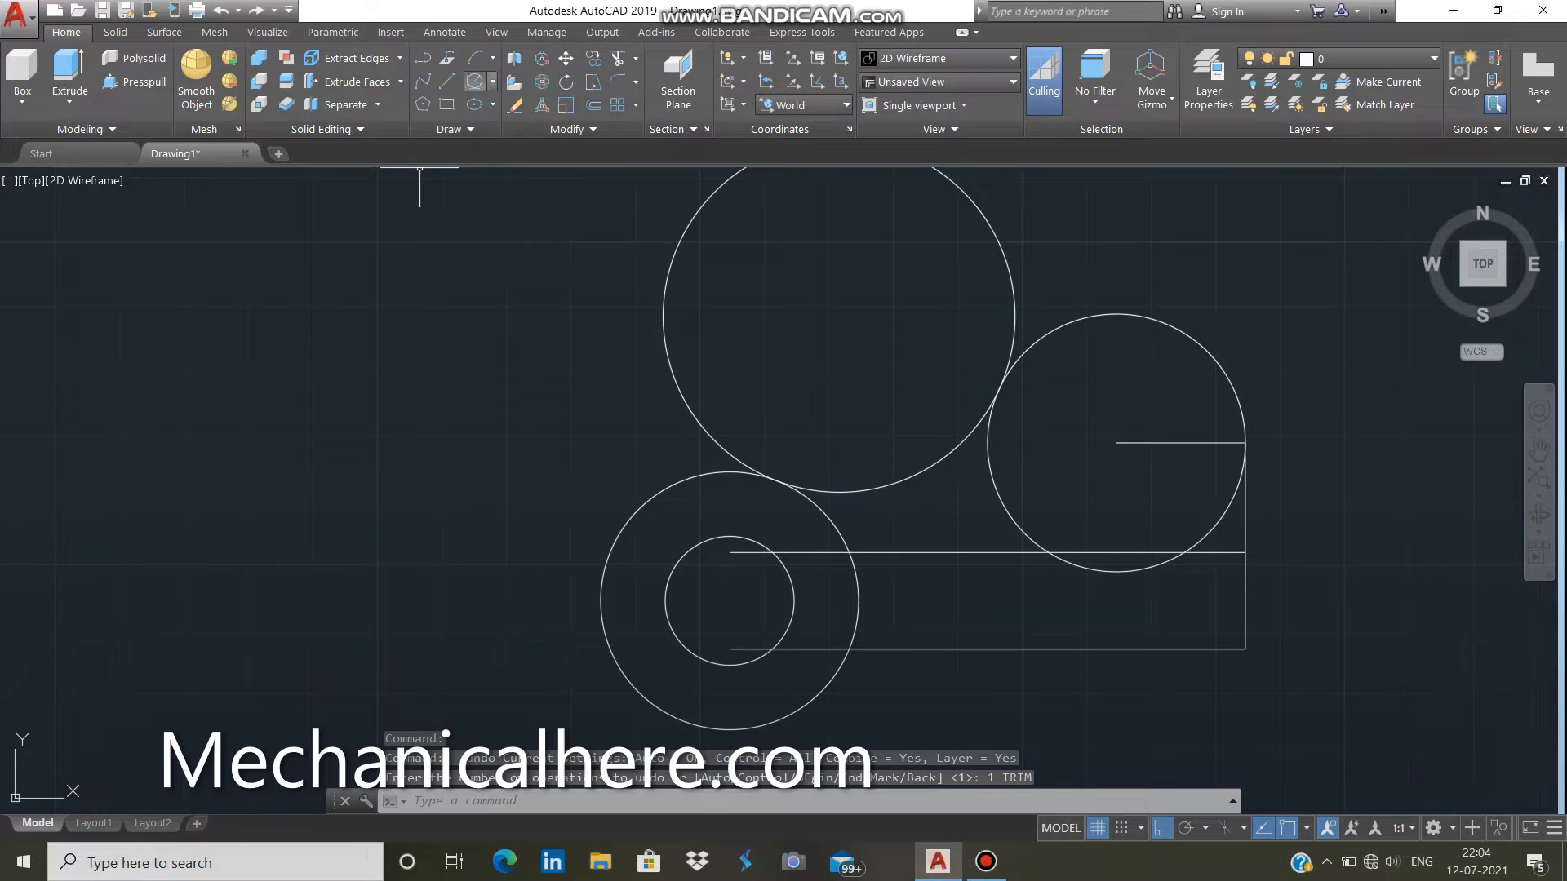
Draw a radius-10 circle at the upper-right circle's centre as the second hole
click(492, 81)
click(510, 112)
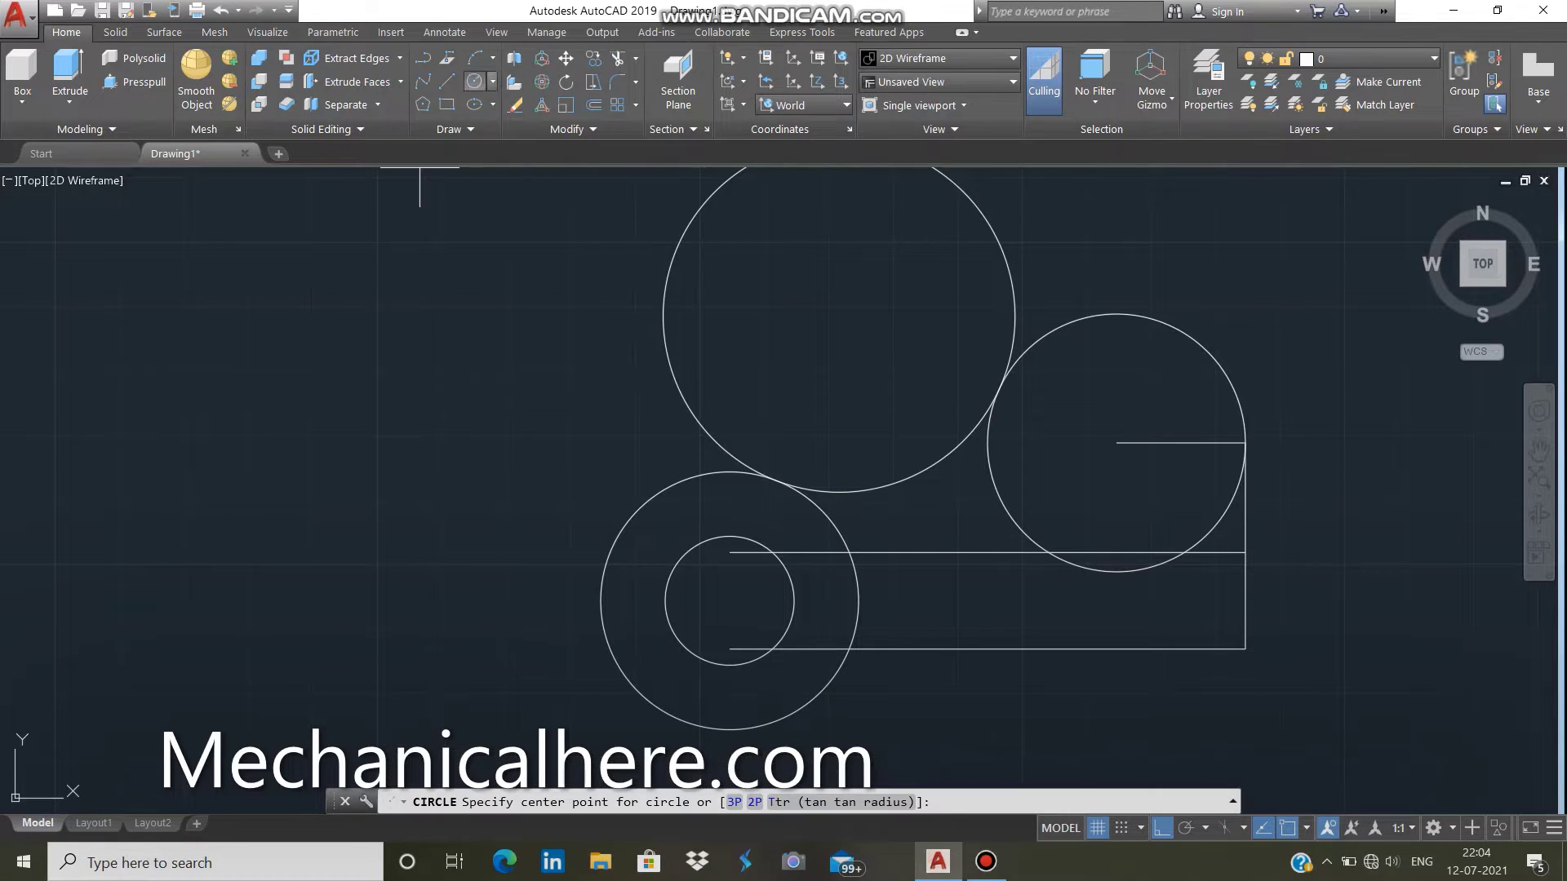
click(1117, 443)
text(10)
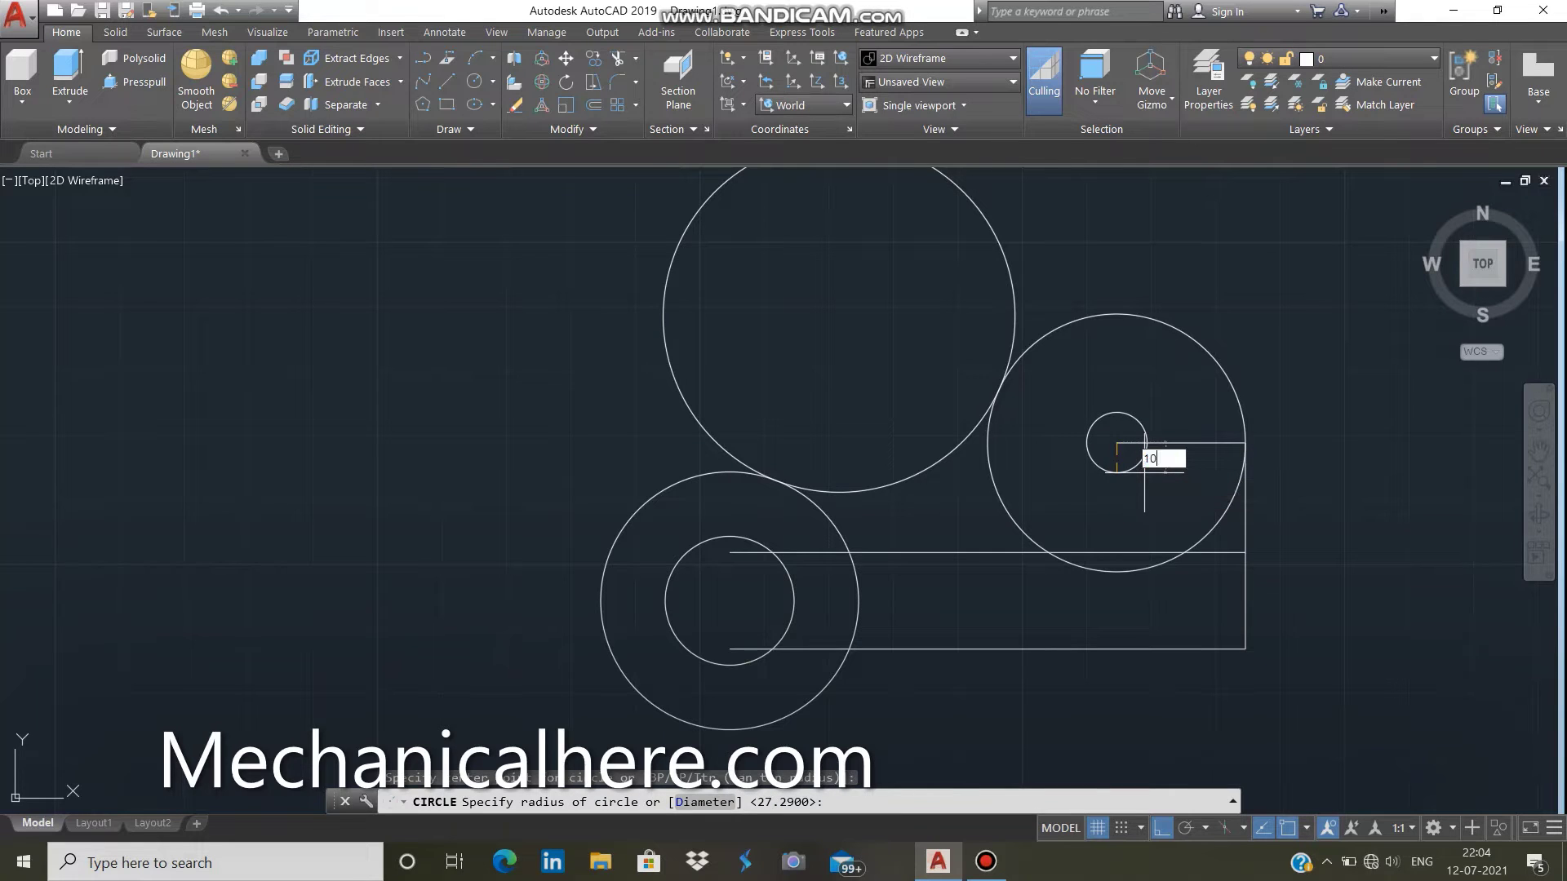
key(Return)
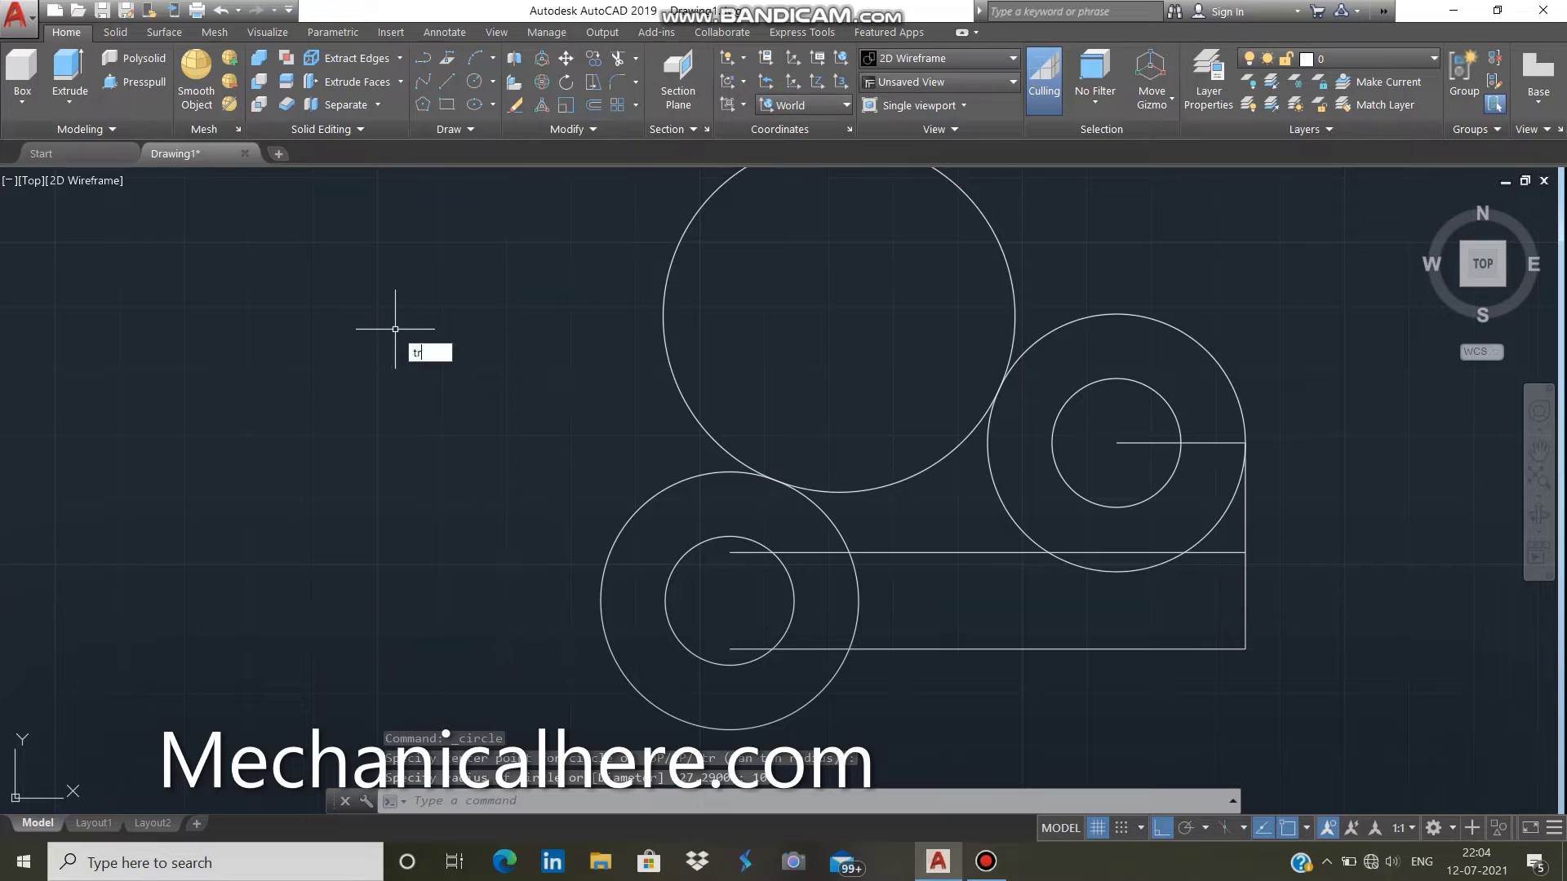
key(Return)
key(Return)
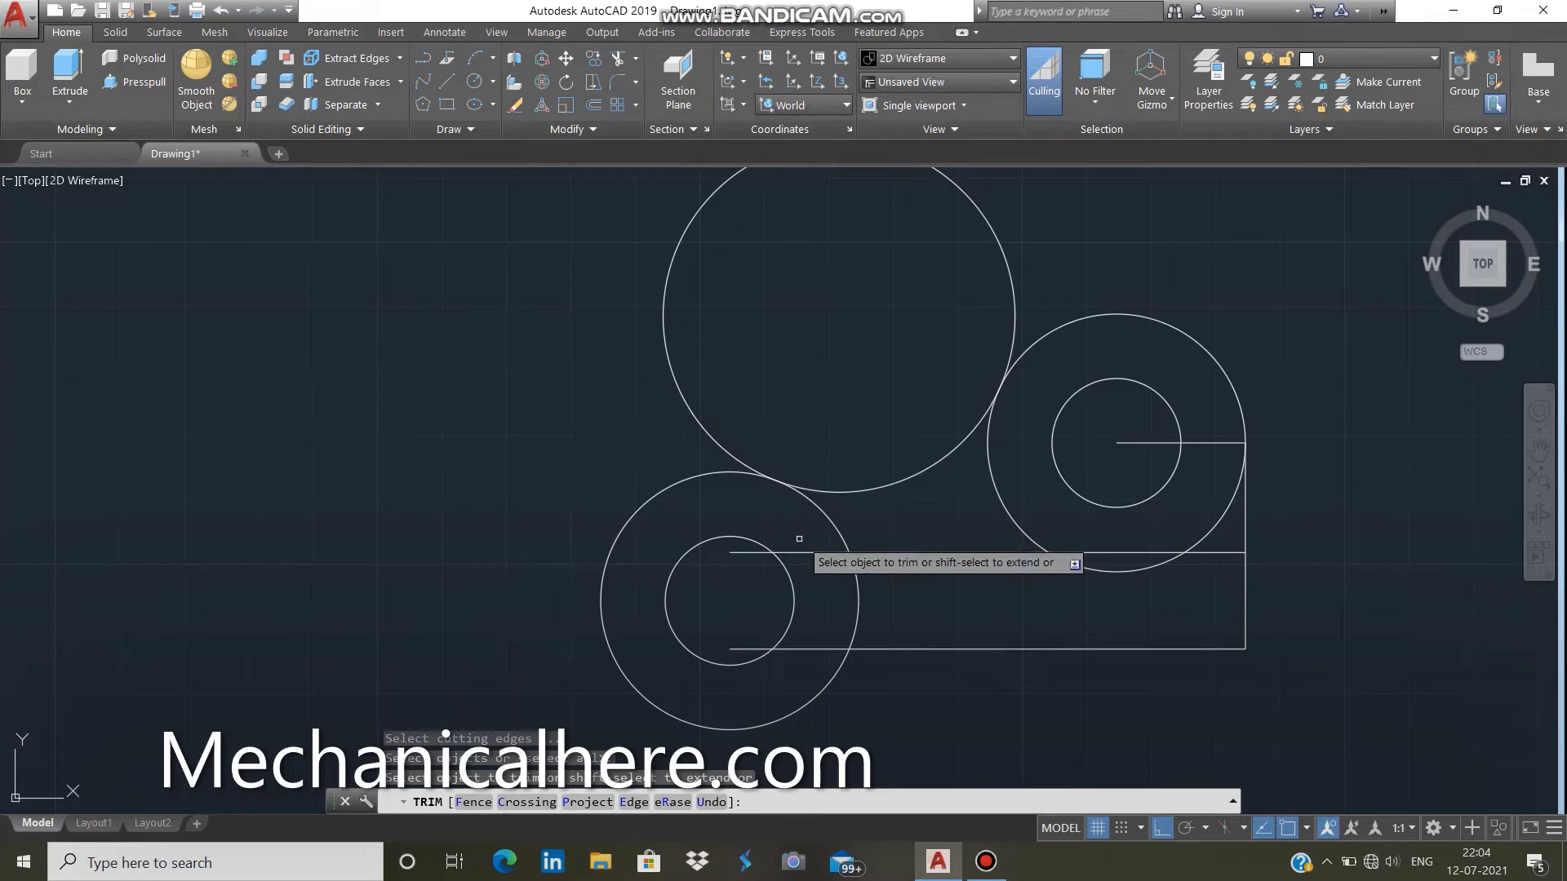
Trim off the large upper circle, the right circle's lower arc, the small right arc and the leftover line stubs
click(719, 443)
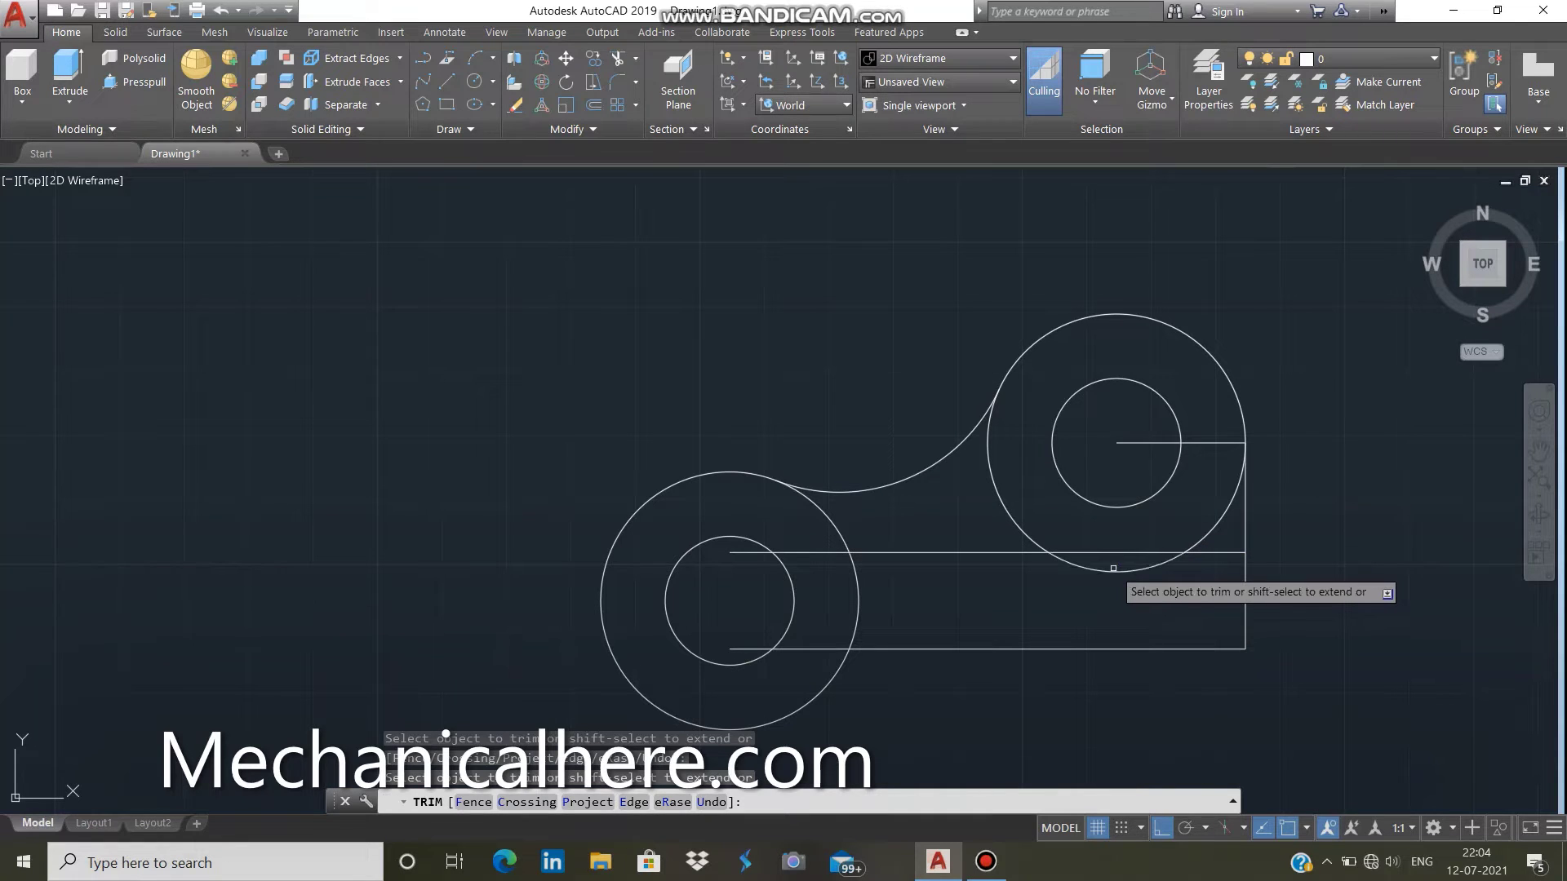
click(1113, 569)
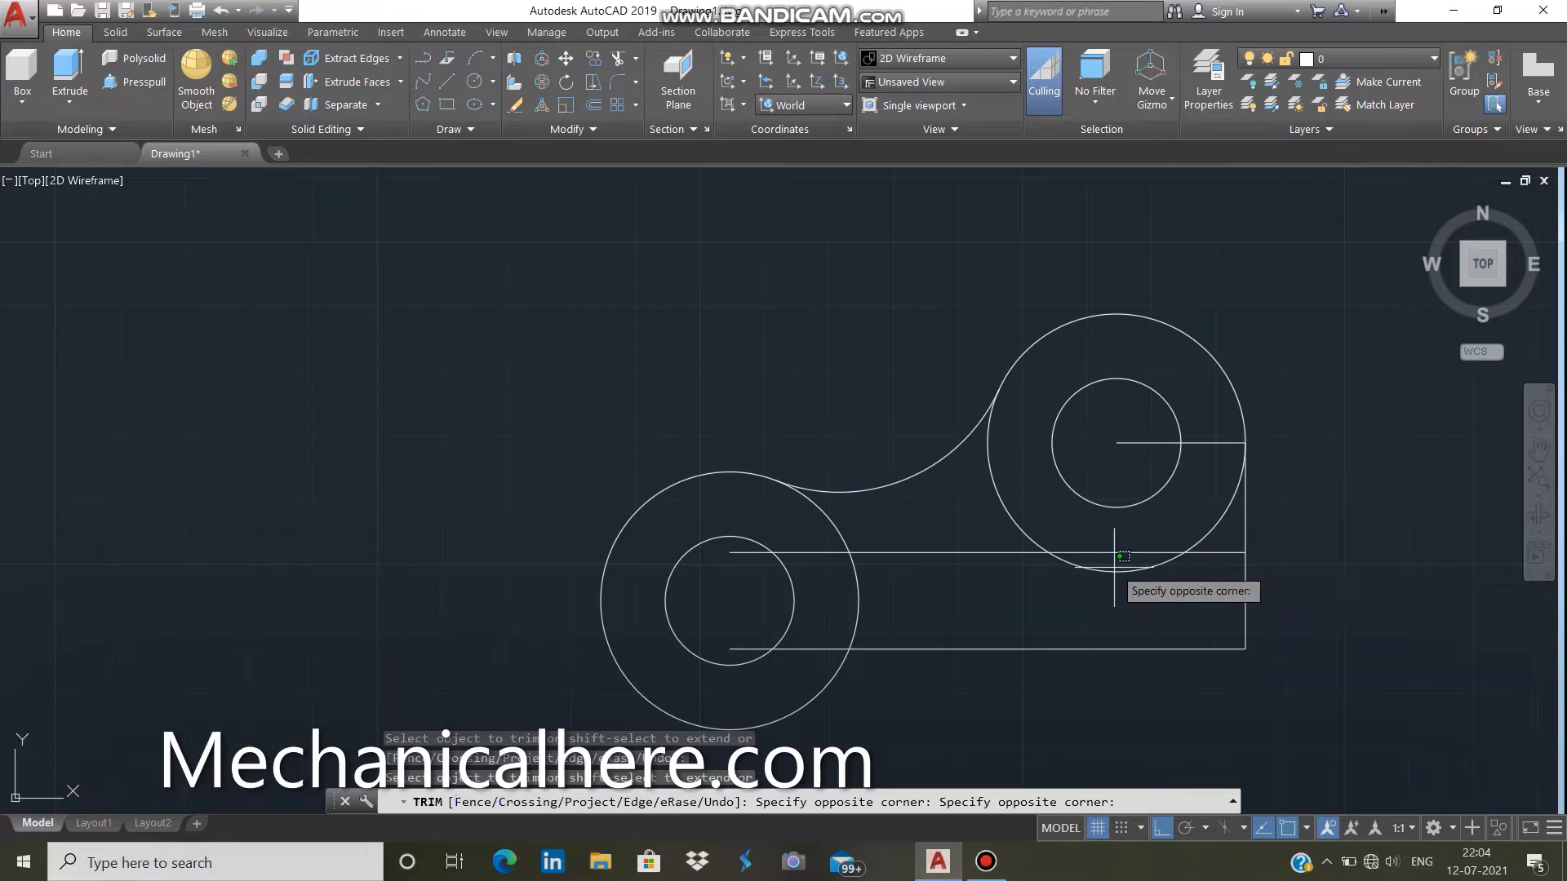
click(1108, 566)
click(1101, 572)
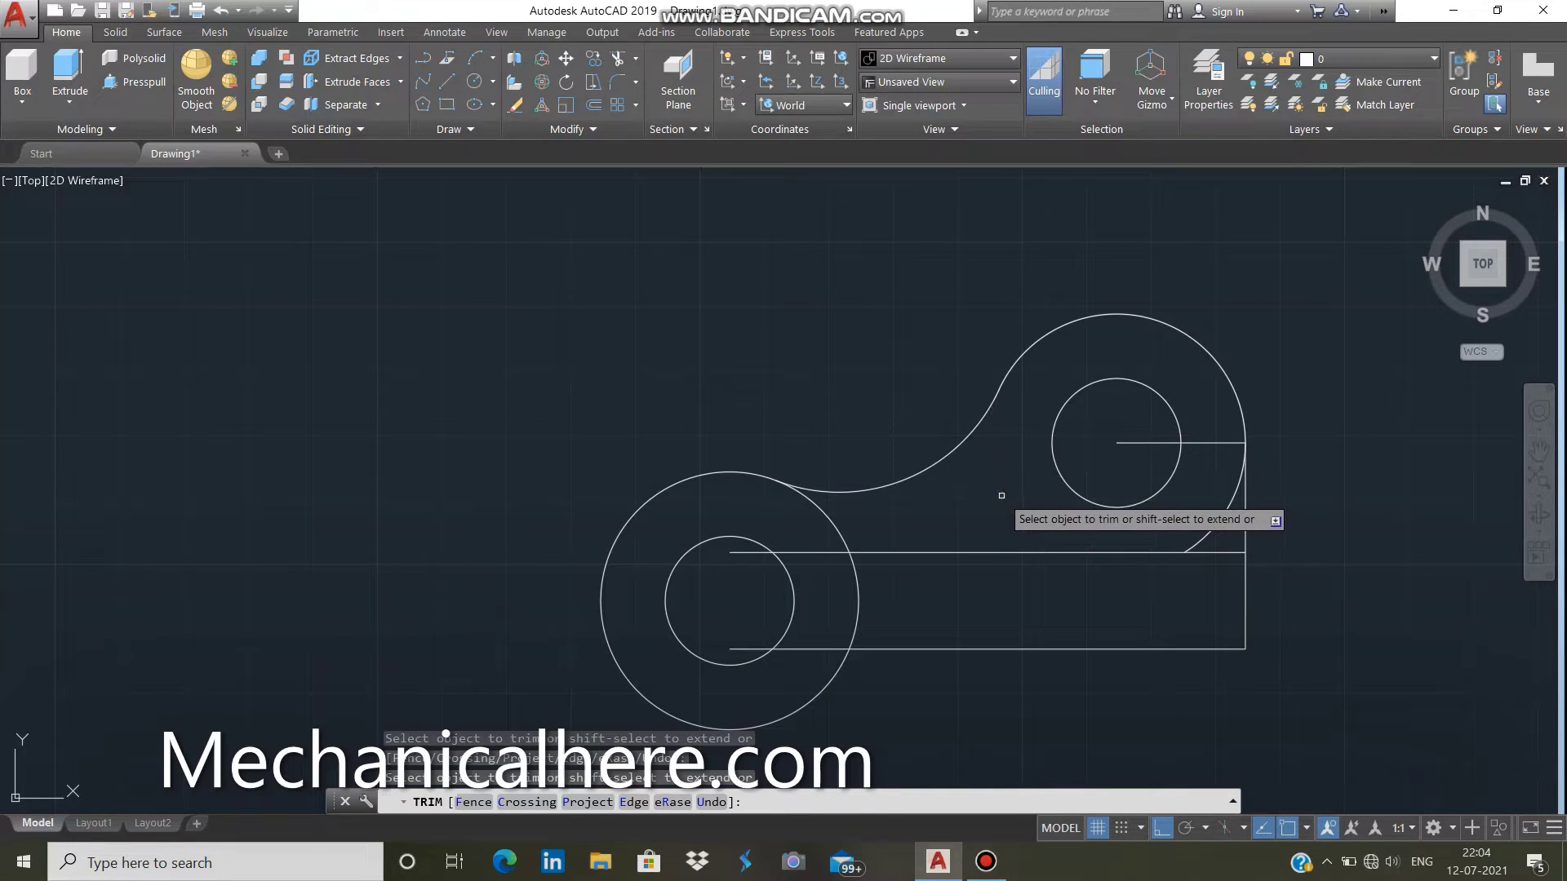
click(1241, 499)
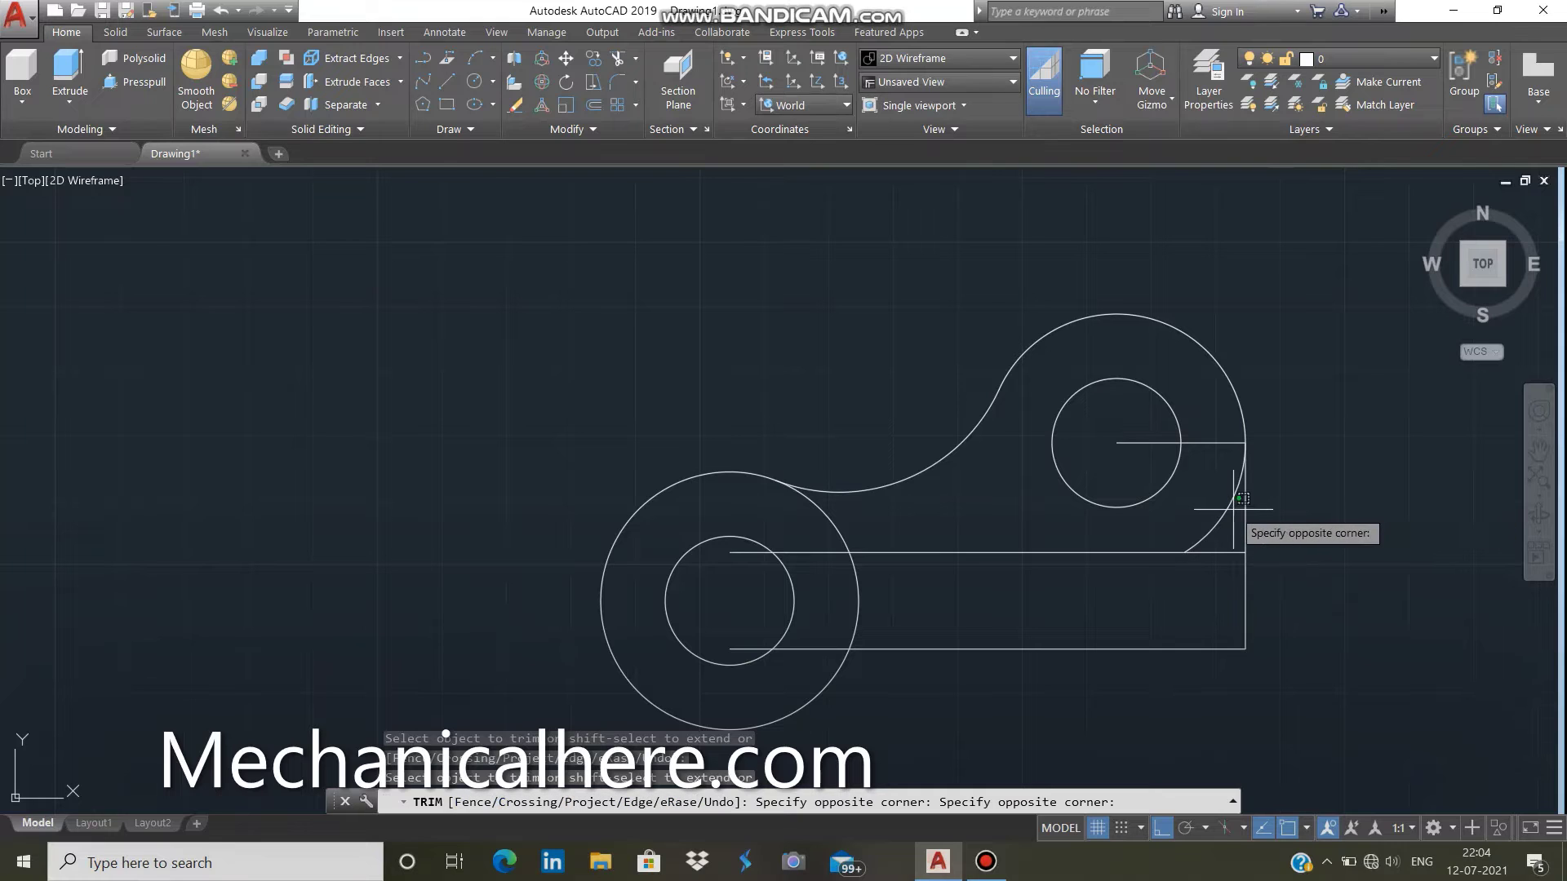
click(1228, 506)
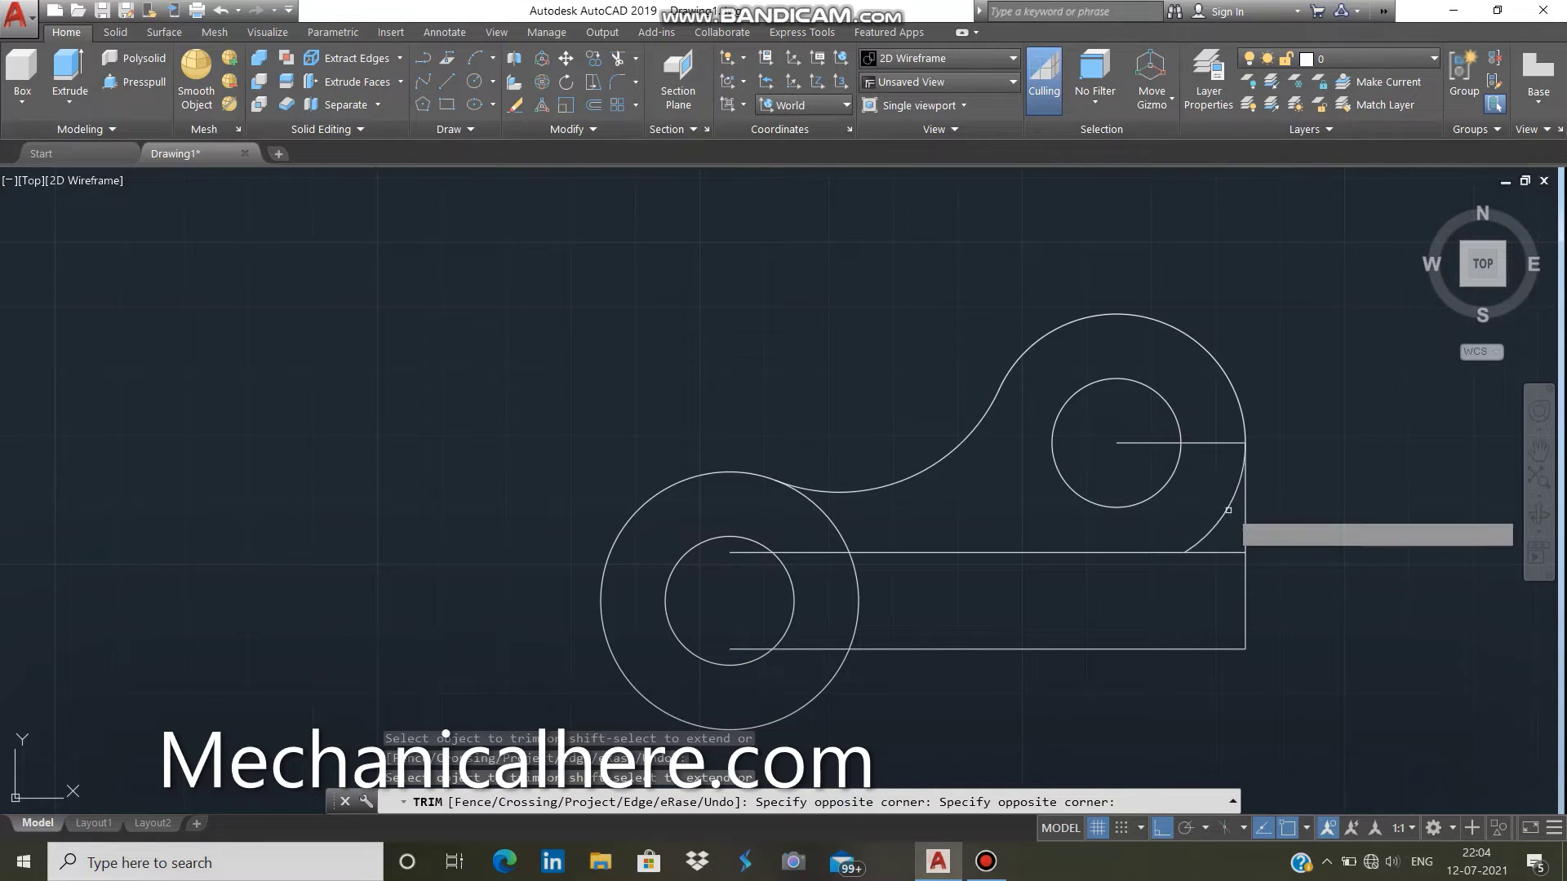
click(1193, 444)
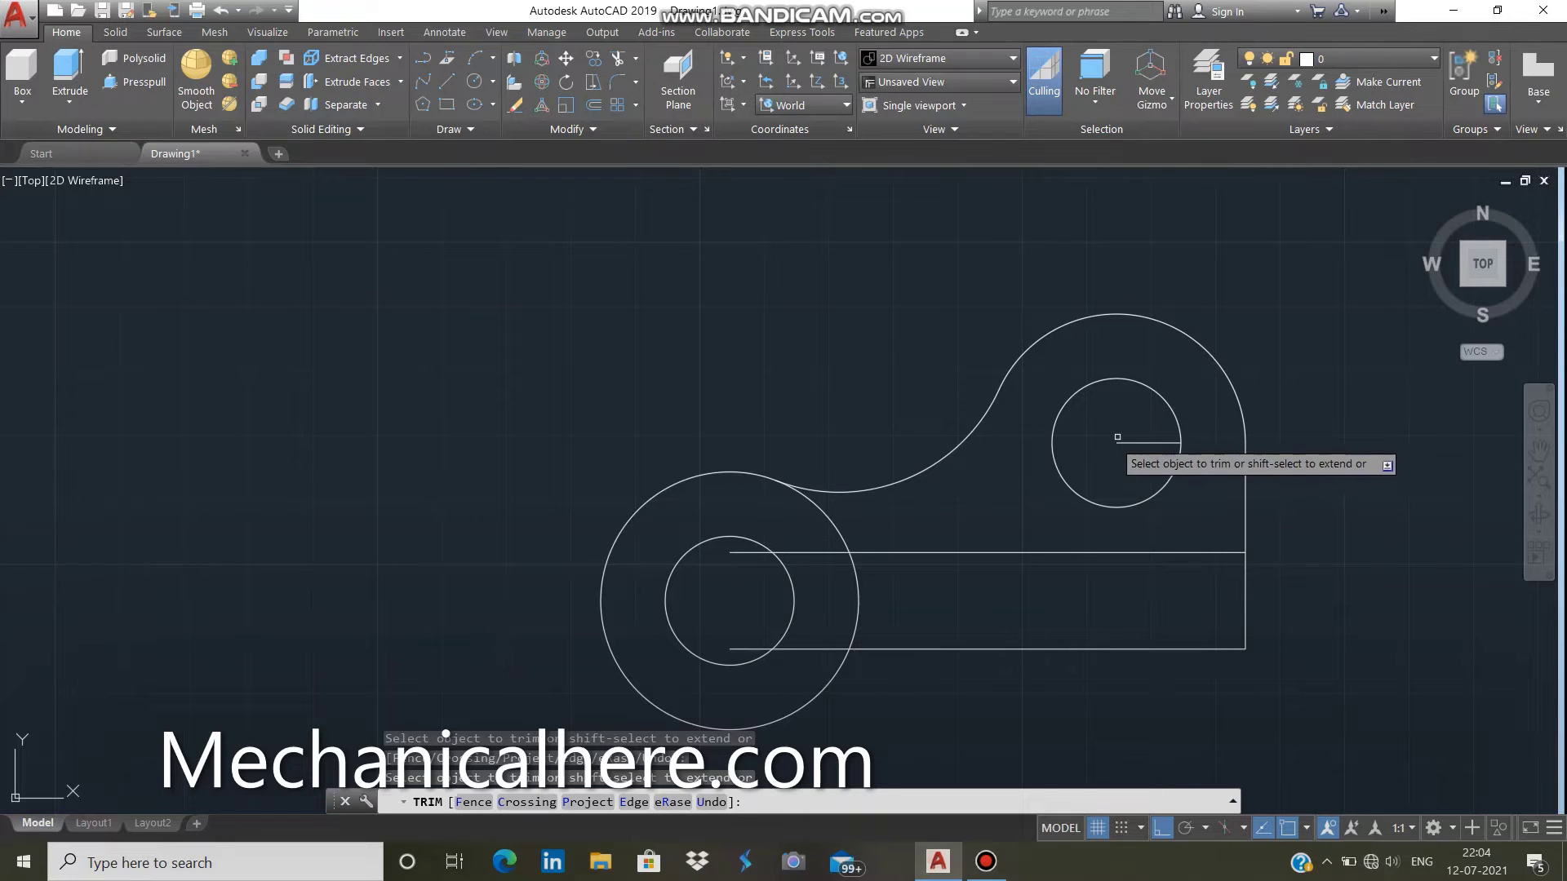
click(814, 650)
key(Escape)
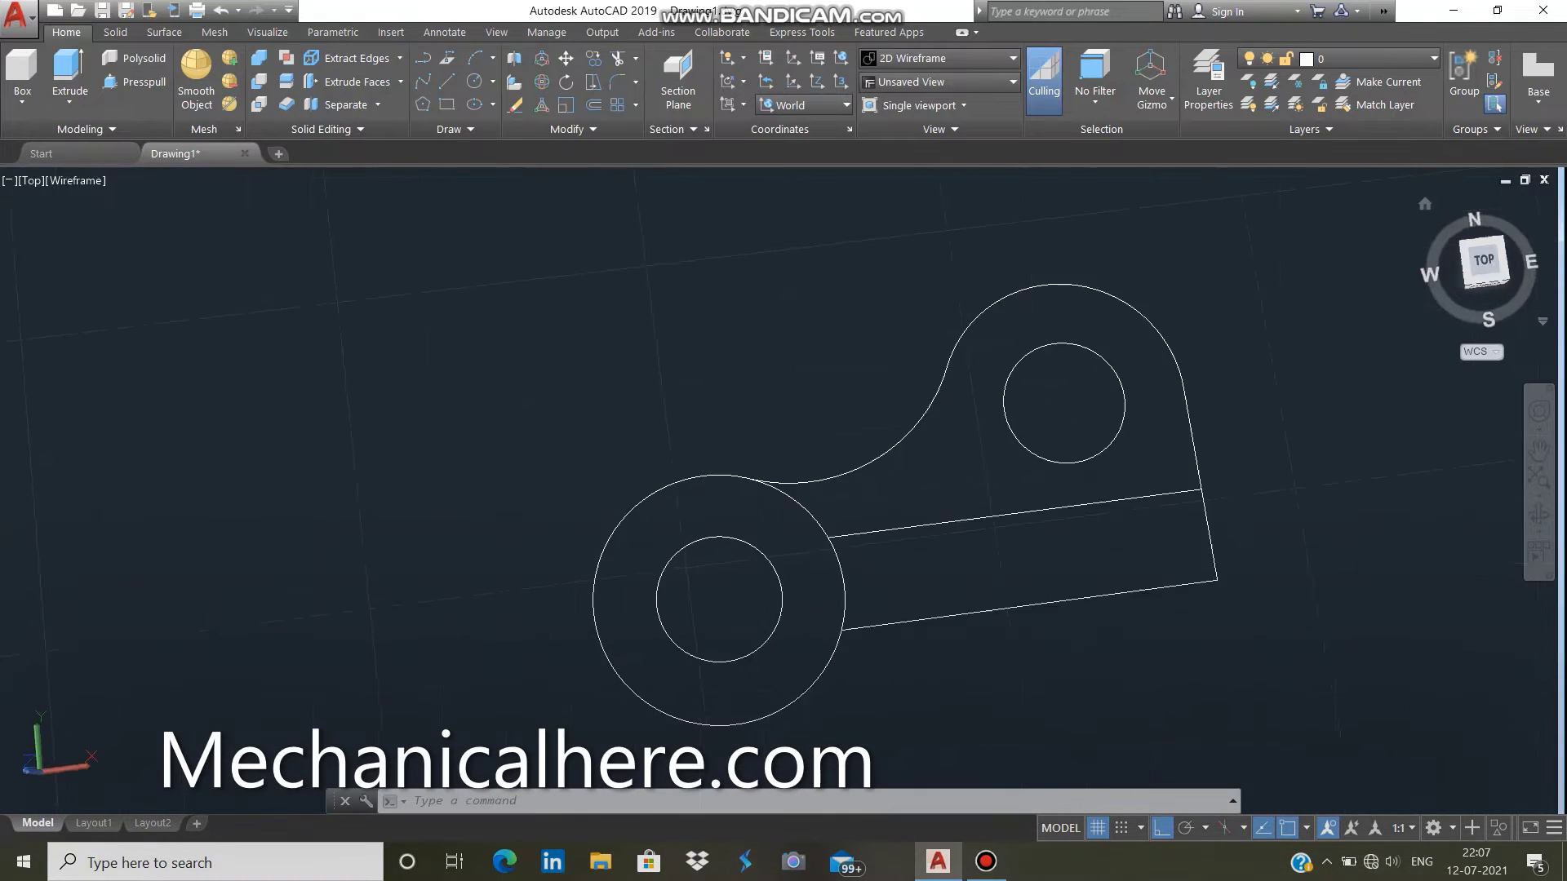
click(1481, 244)
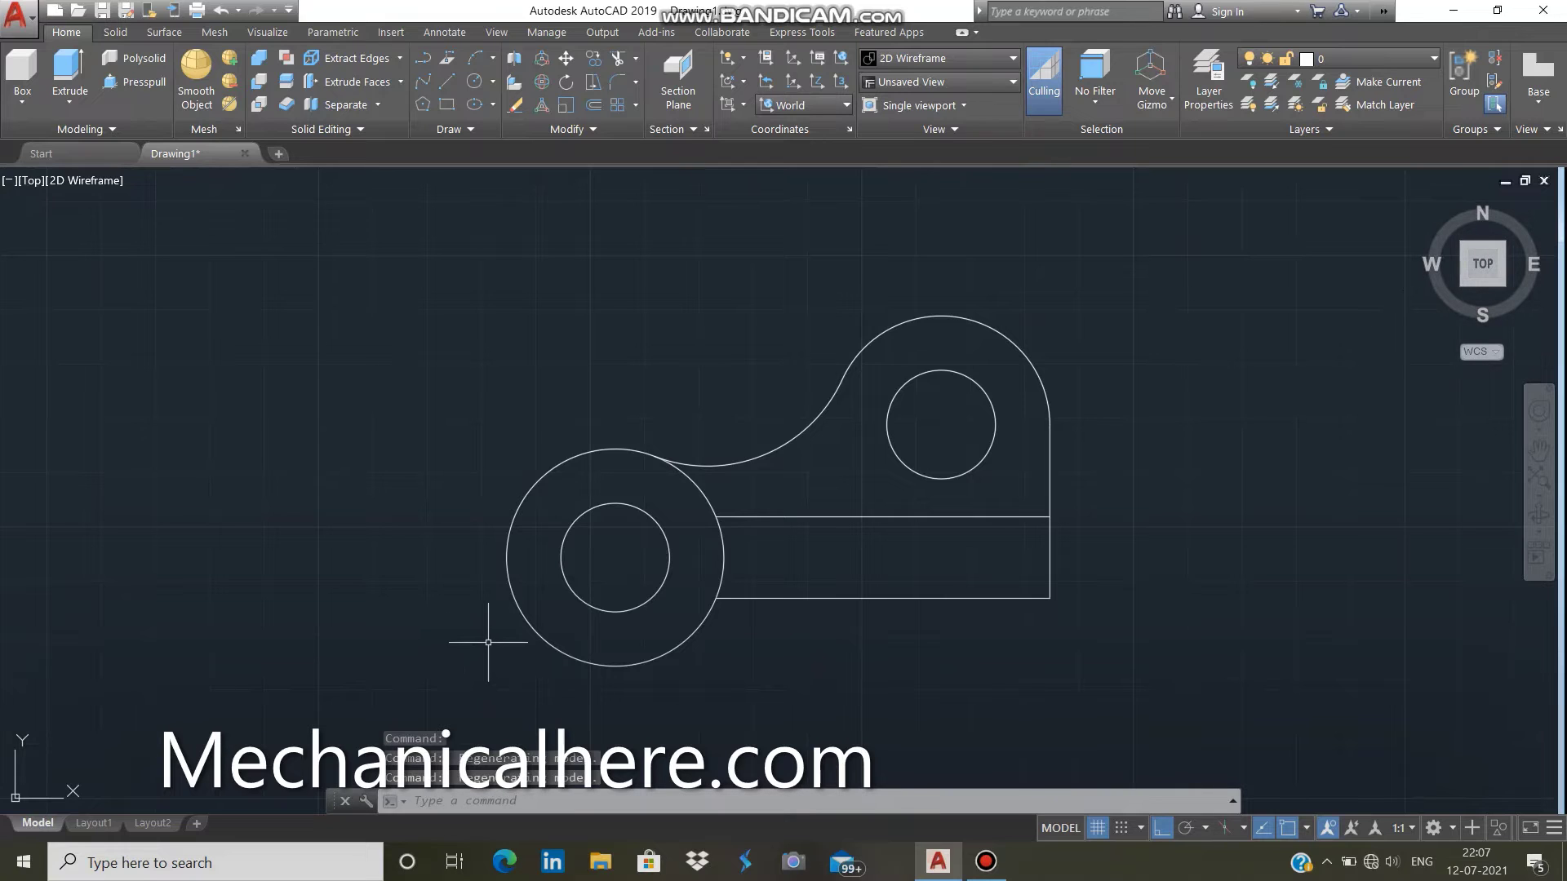
scroll(488, 643, up, 2)
scroll(883, 465, down, 2)
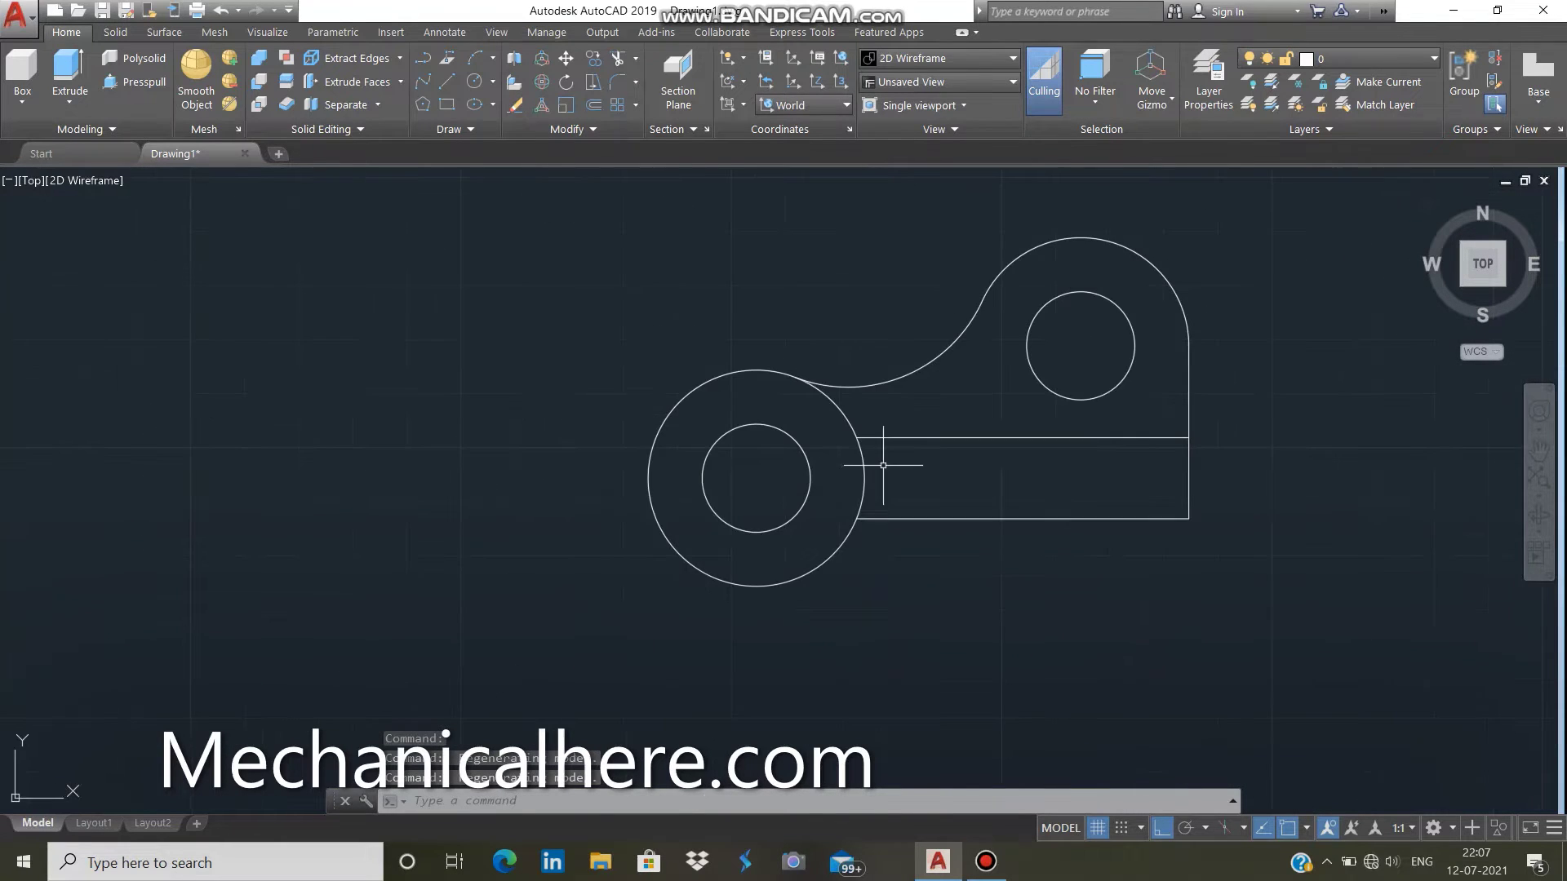
click(1538, 514)
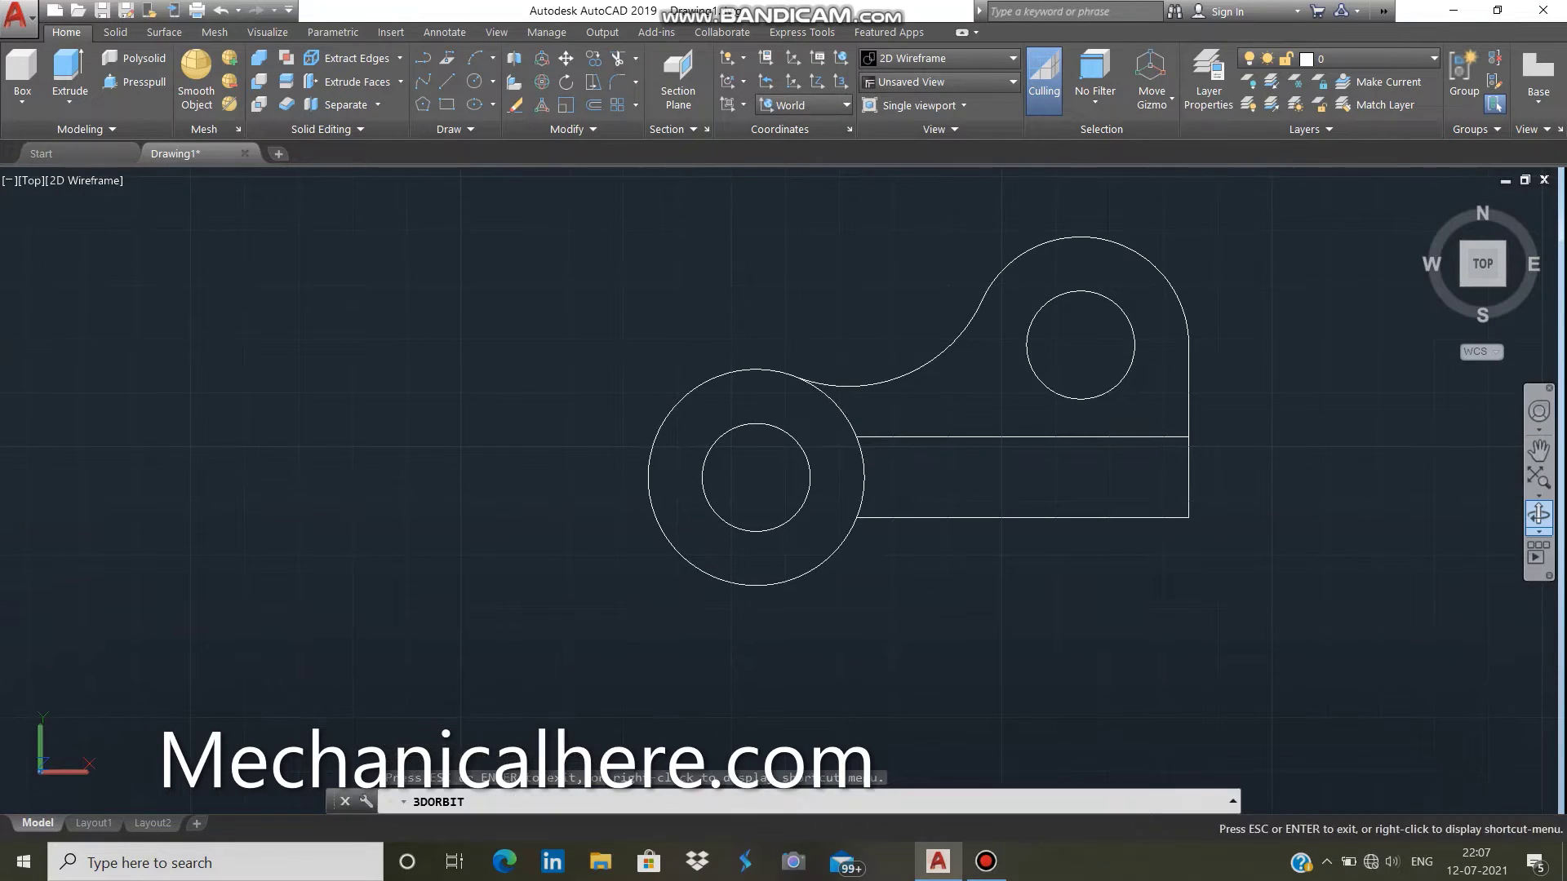
middle_drag(832, 479, 872, 496)
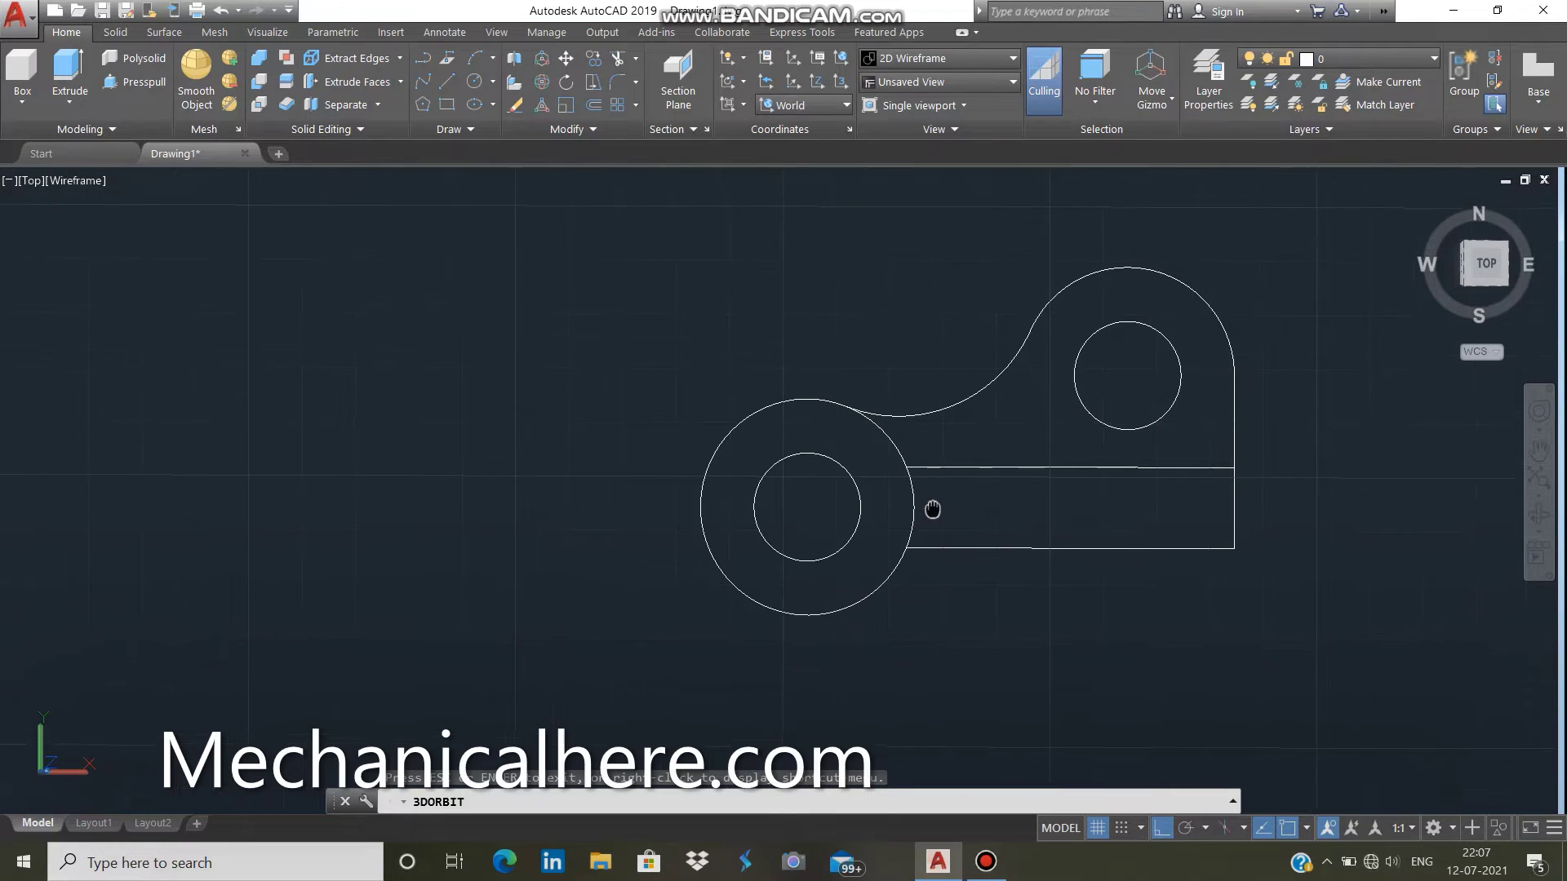
middle_drag(931, 509, 671, 496)
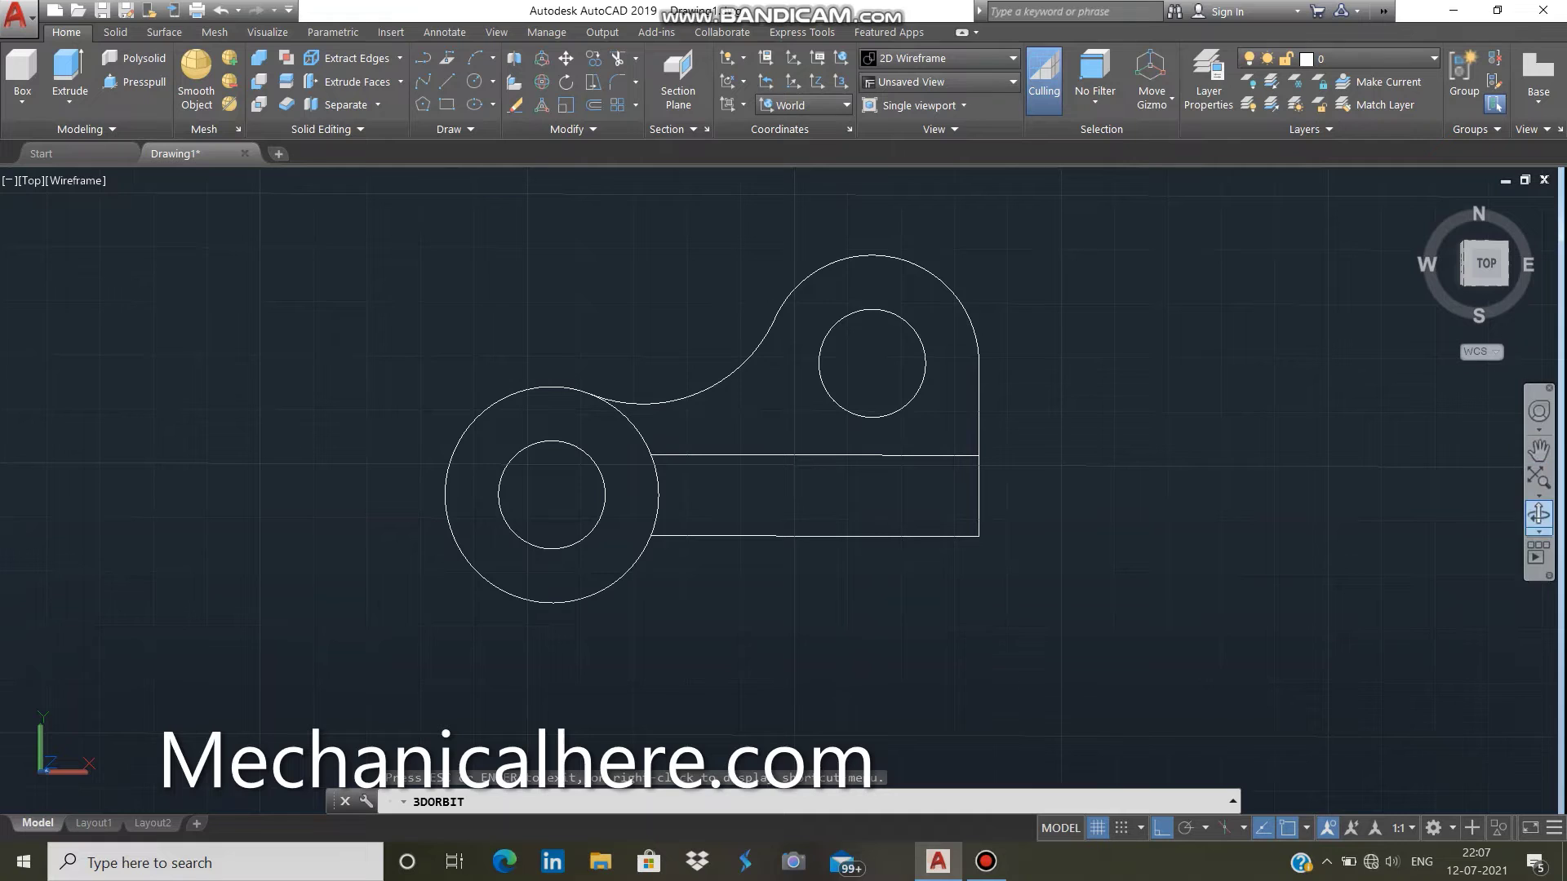
mouse_move(784, 489)
mouse_down()
mouse_move(784, 326)
mouse_move(947, 375)
mouse_move(971, 302)
mouse_up()
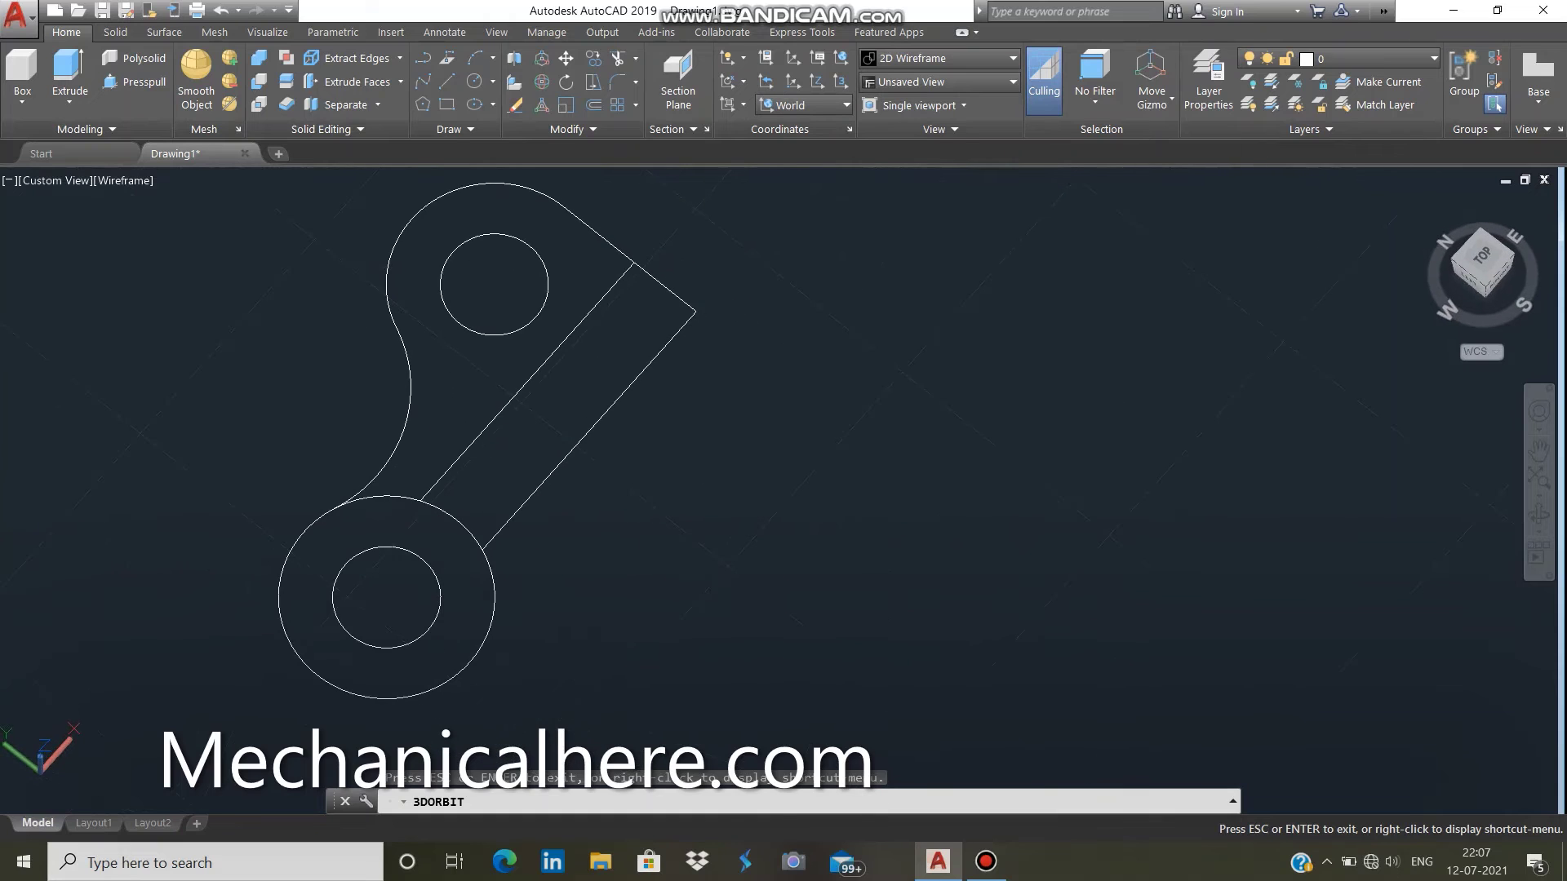
key(Escape)
click(1481, 260)
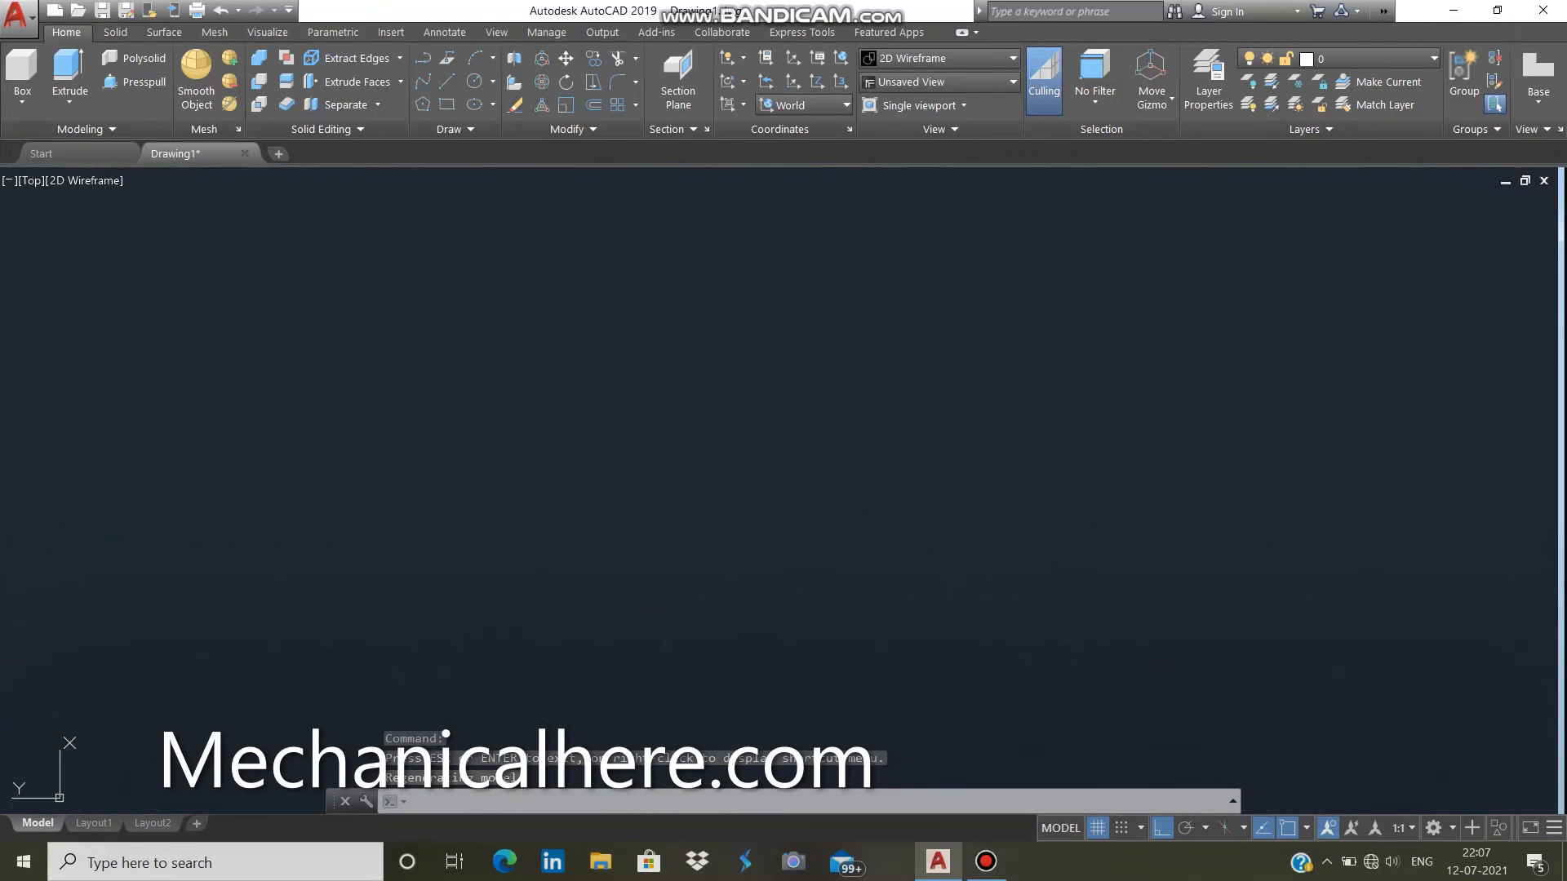
click(1502, 282)
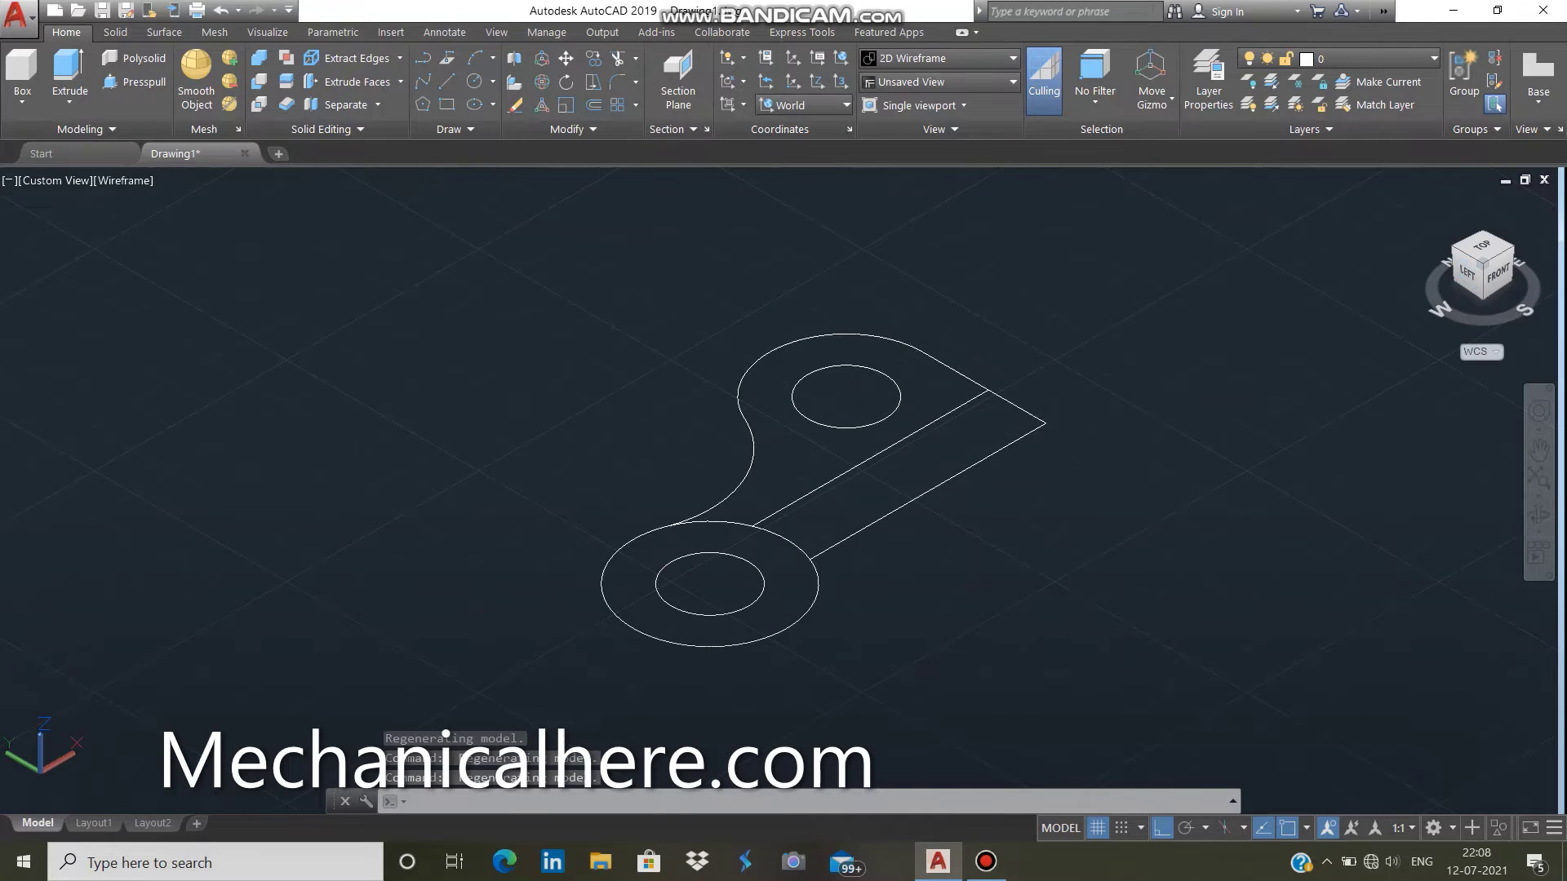
click(1481, 246)
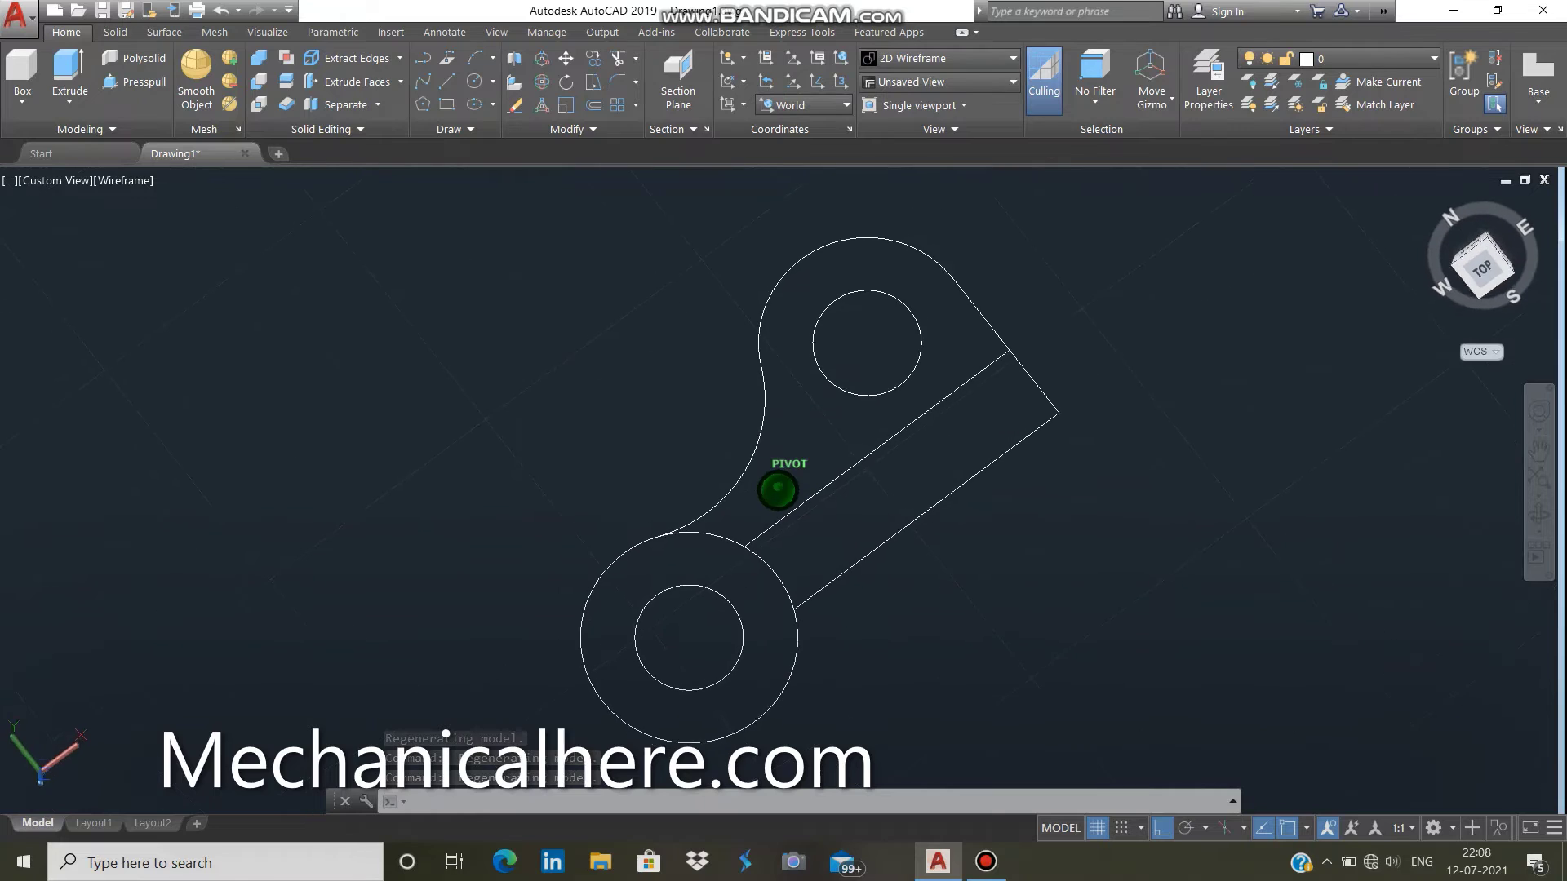
shift+middle_drag(778, 491, 145, 192)
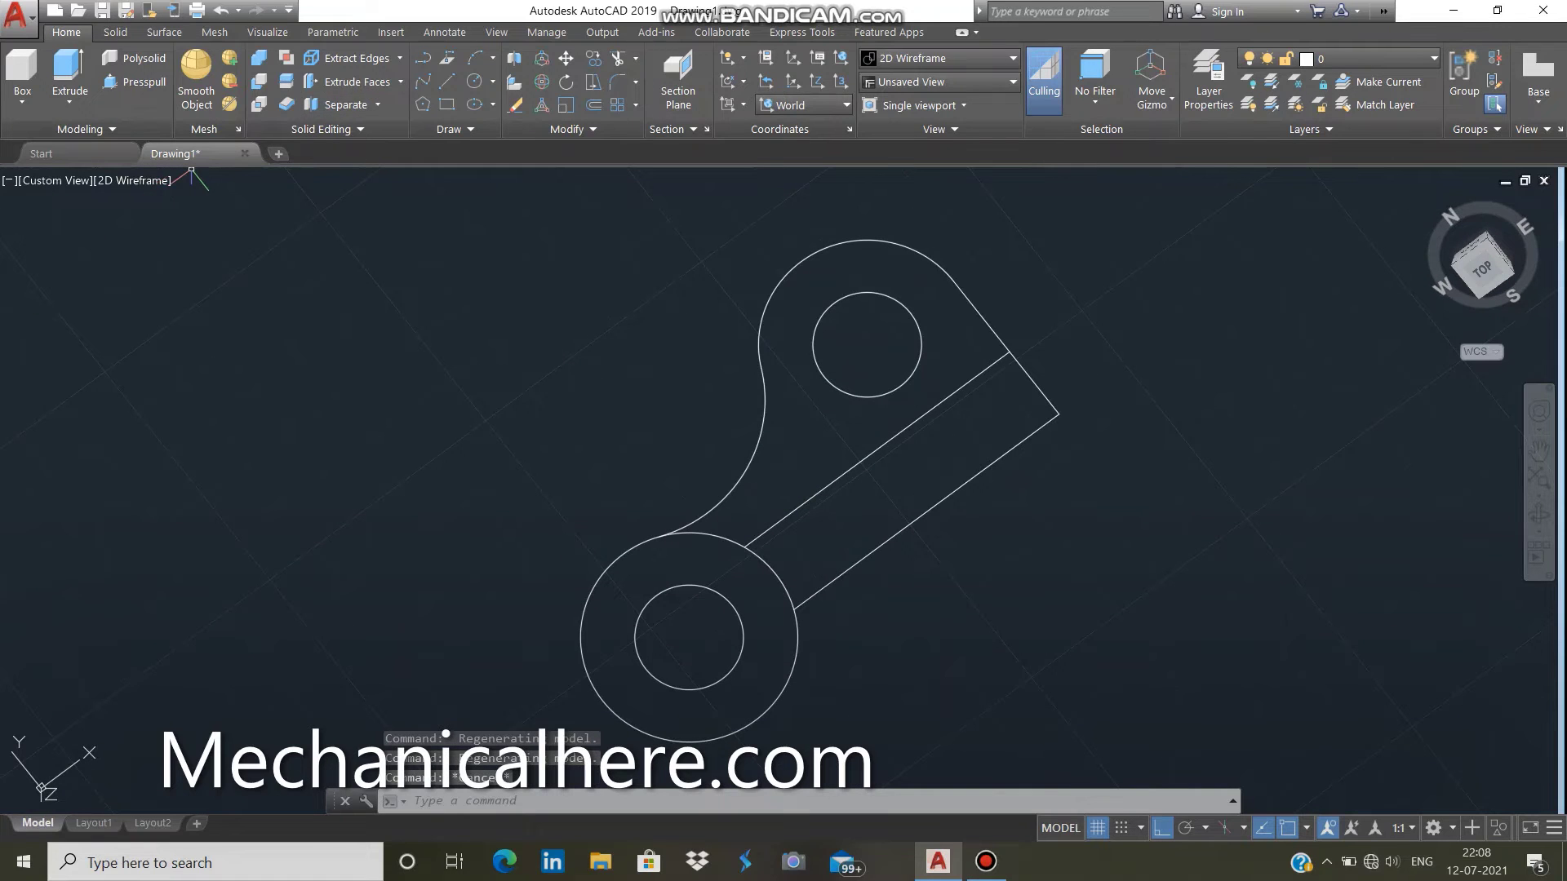
click(1481, 267)
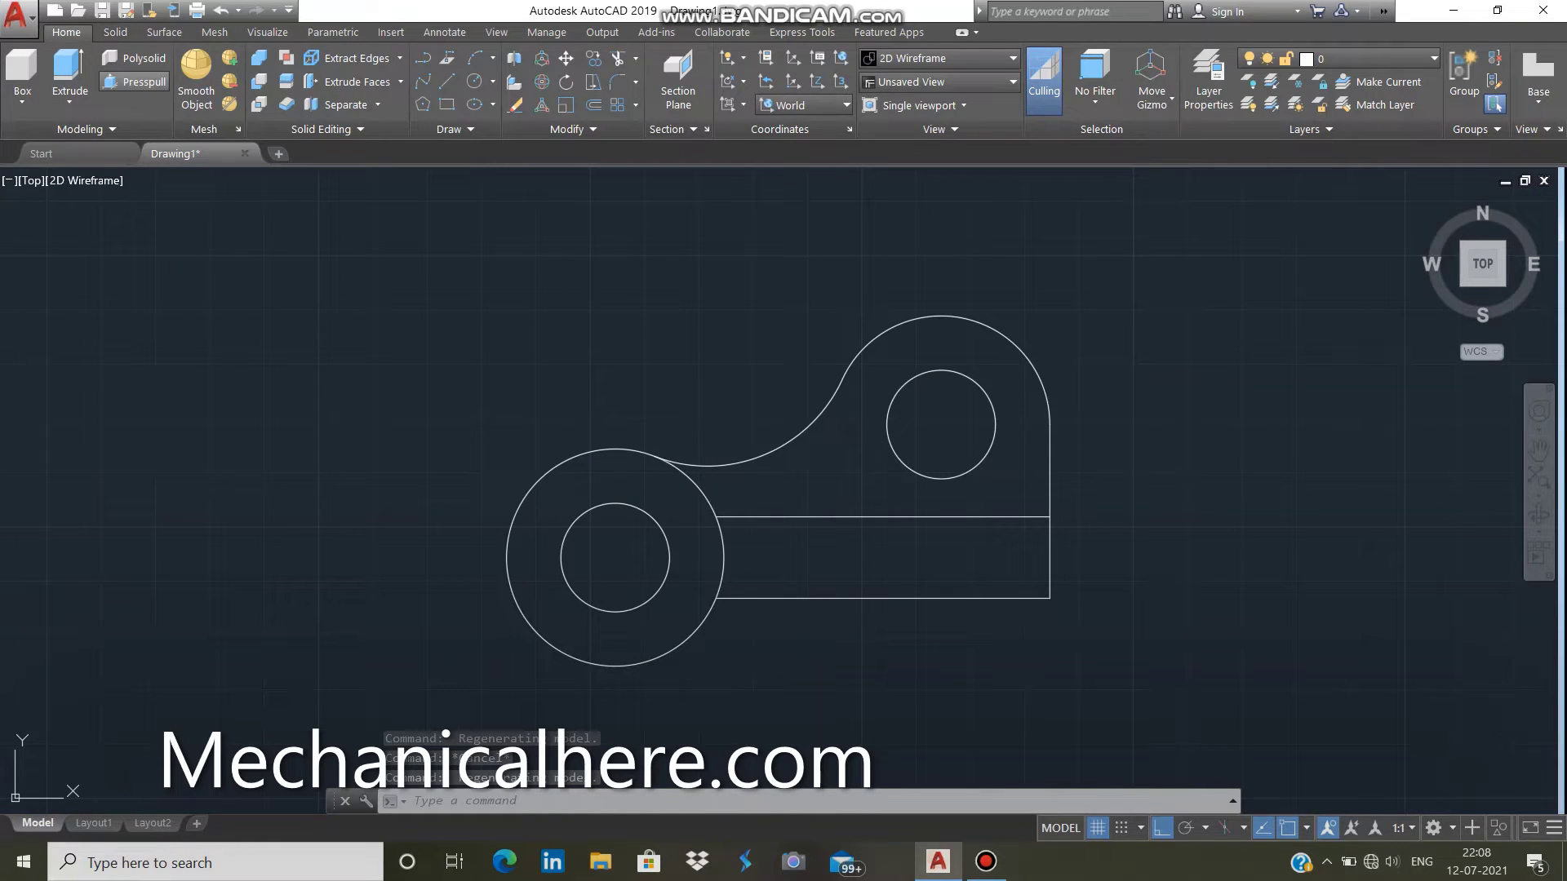
Start Presspull on the upper lobe region, cancel it, and orbit to a low front view
click(137, 82)
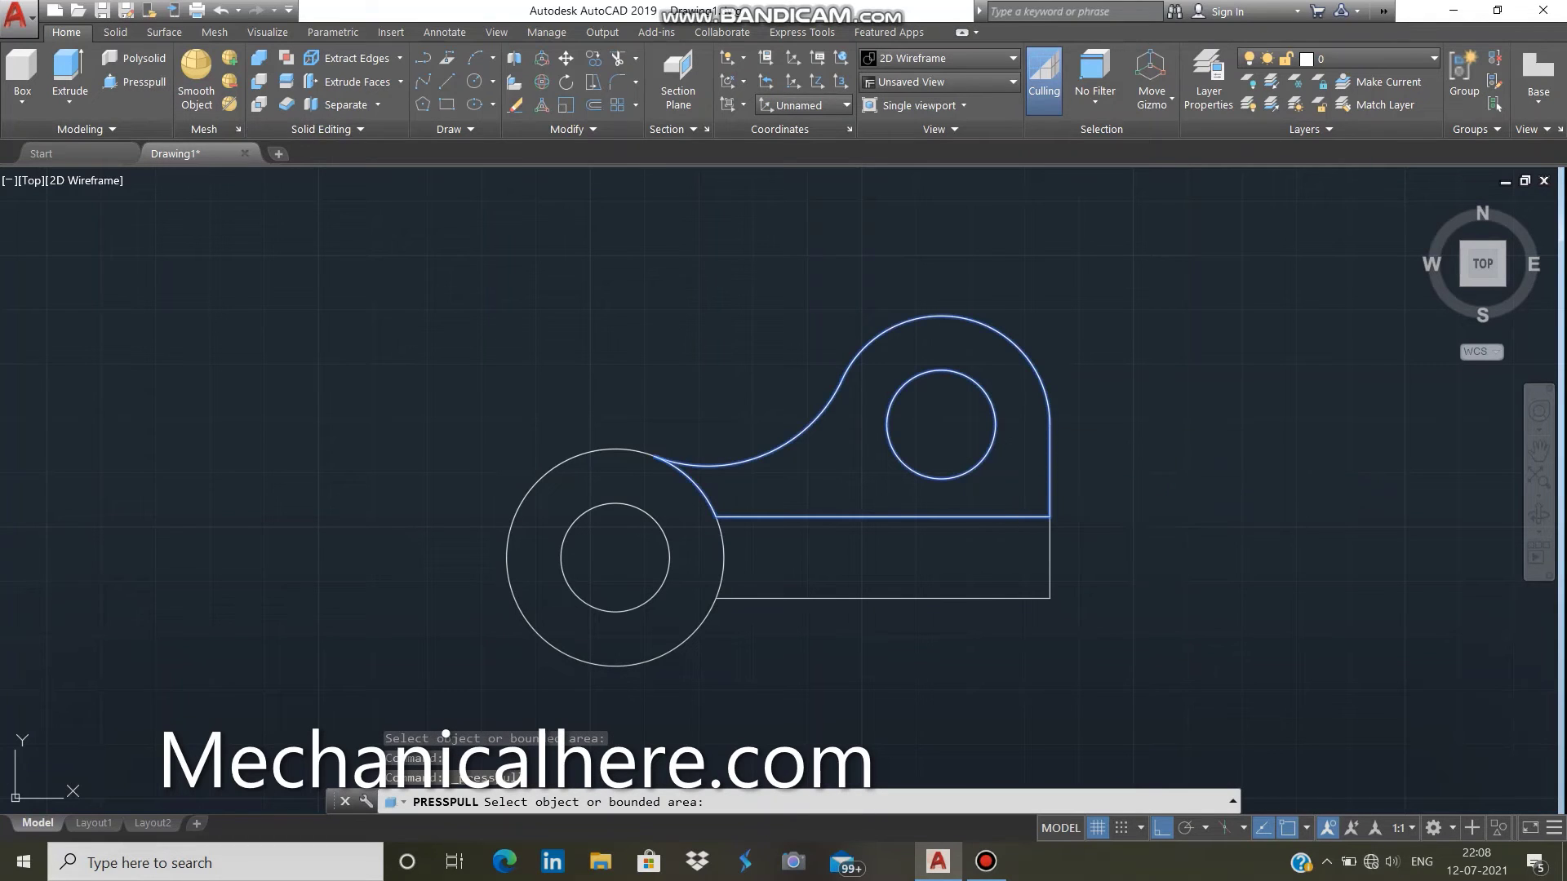
click(1009, 493)
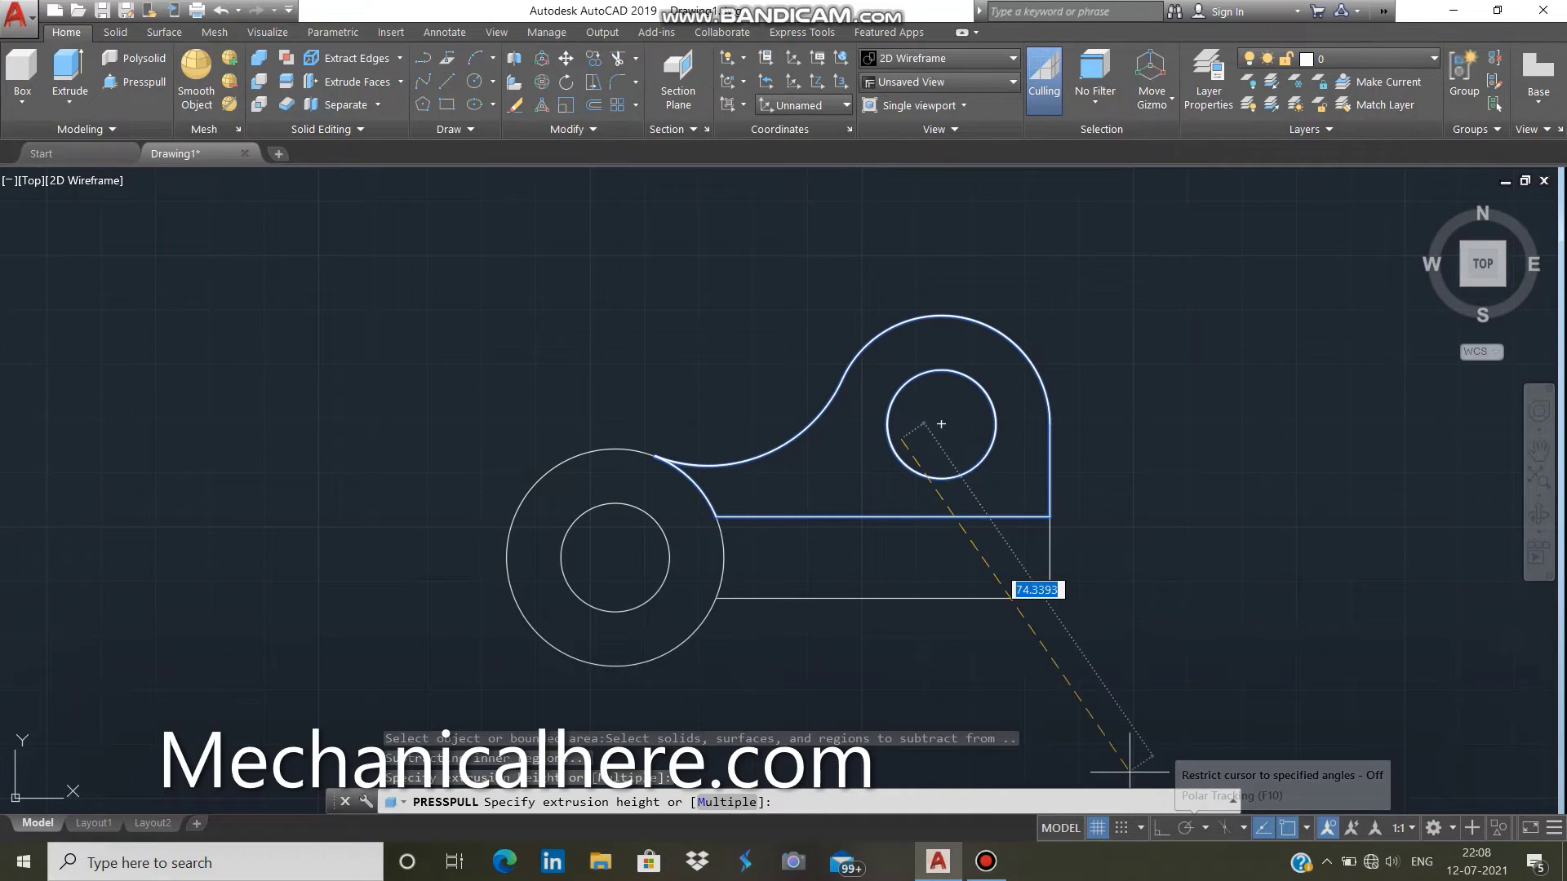
click(1161, 828)
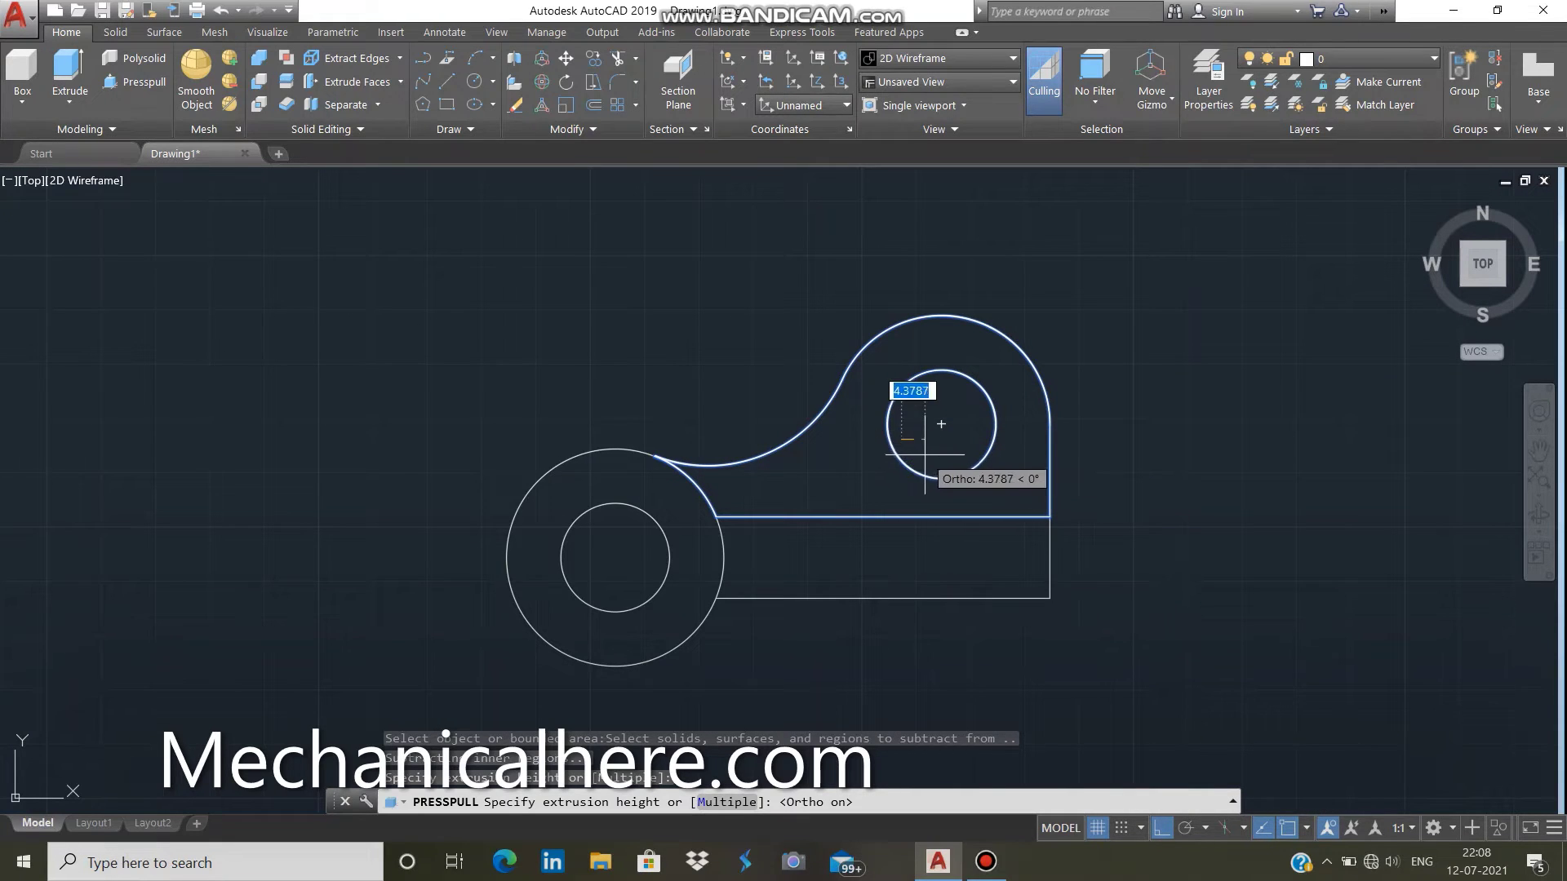
key(Escape)
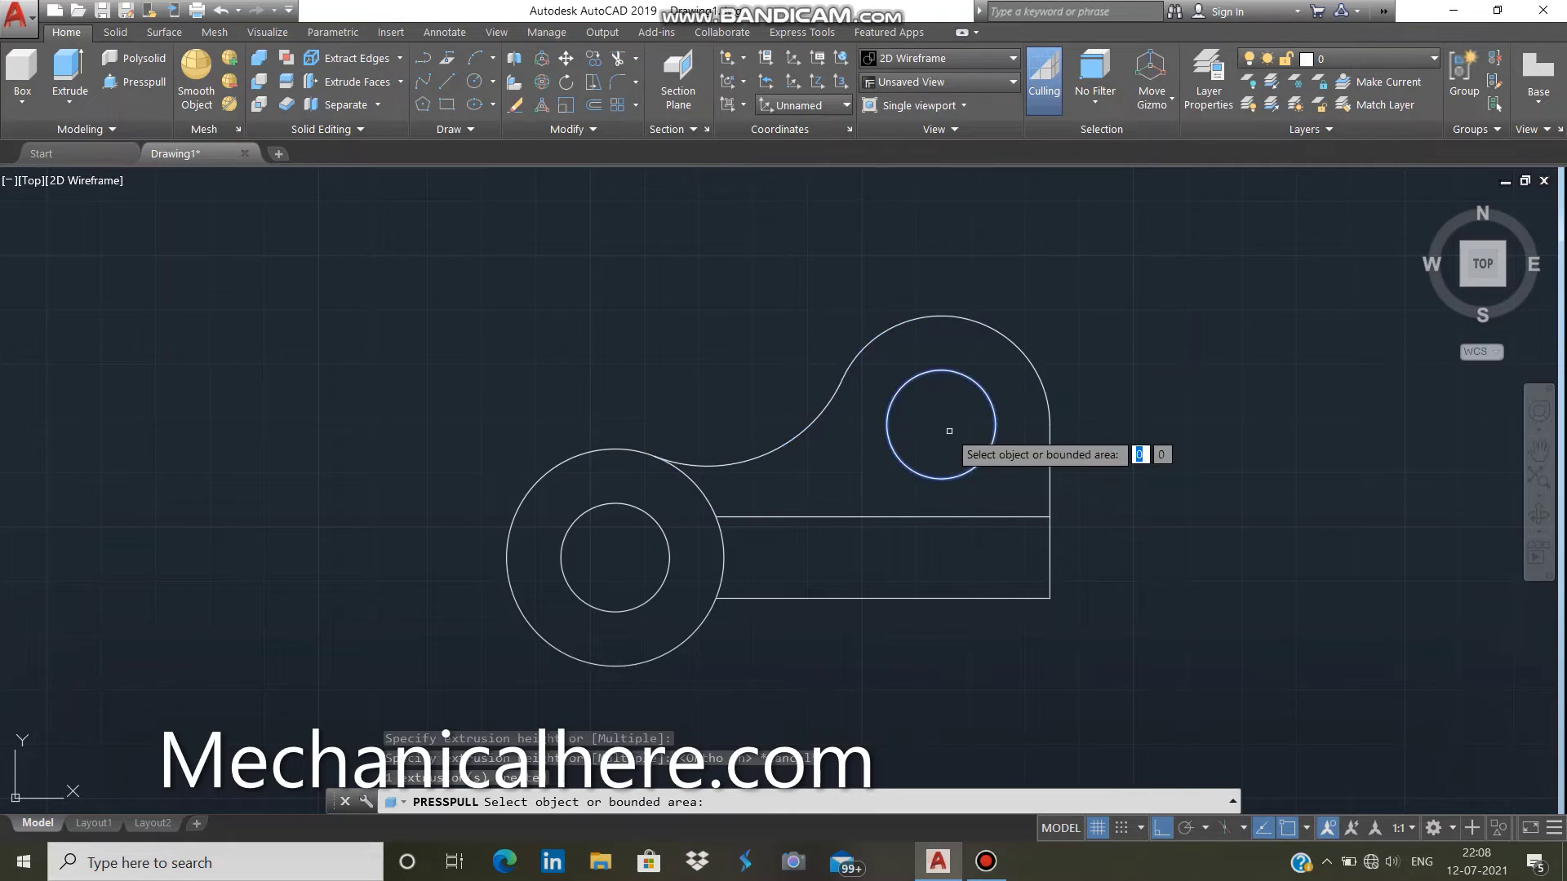
shift+middle_drag(1012, 441, 1054, 420)
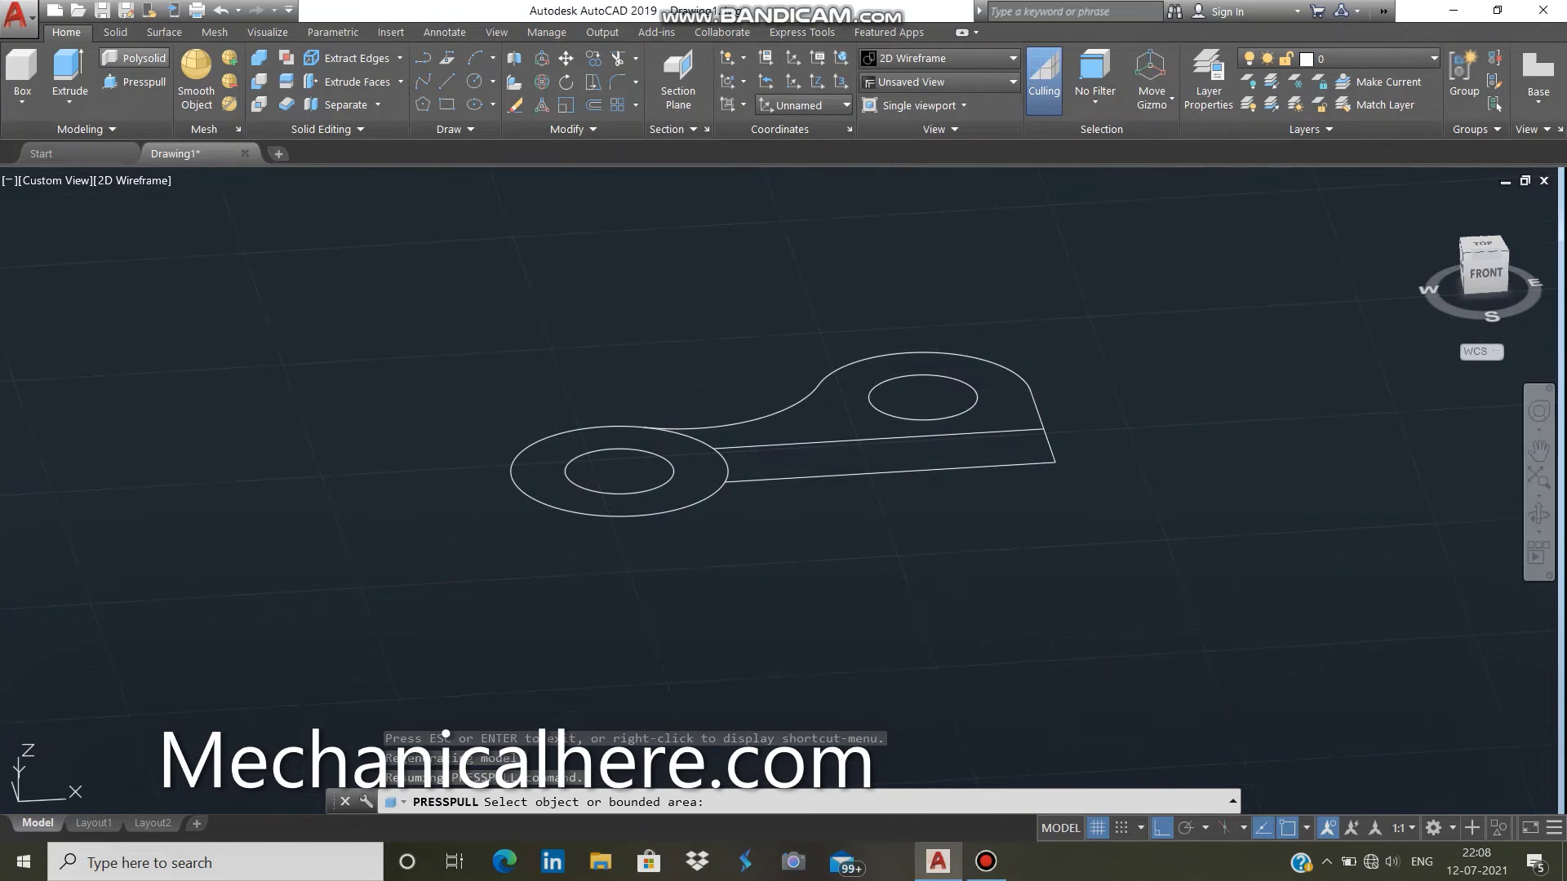
Press-pull the region around the right hole up to a height of 15
click(130, 82)
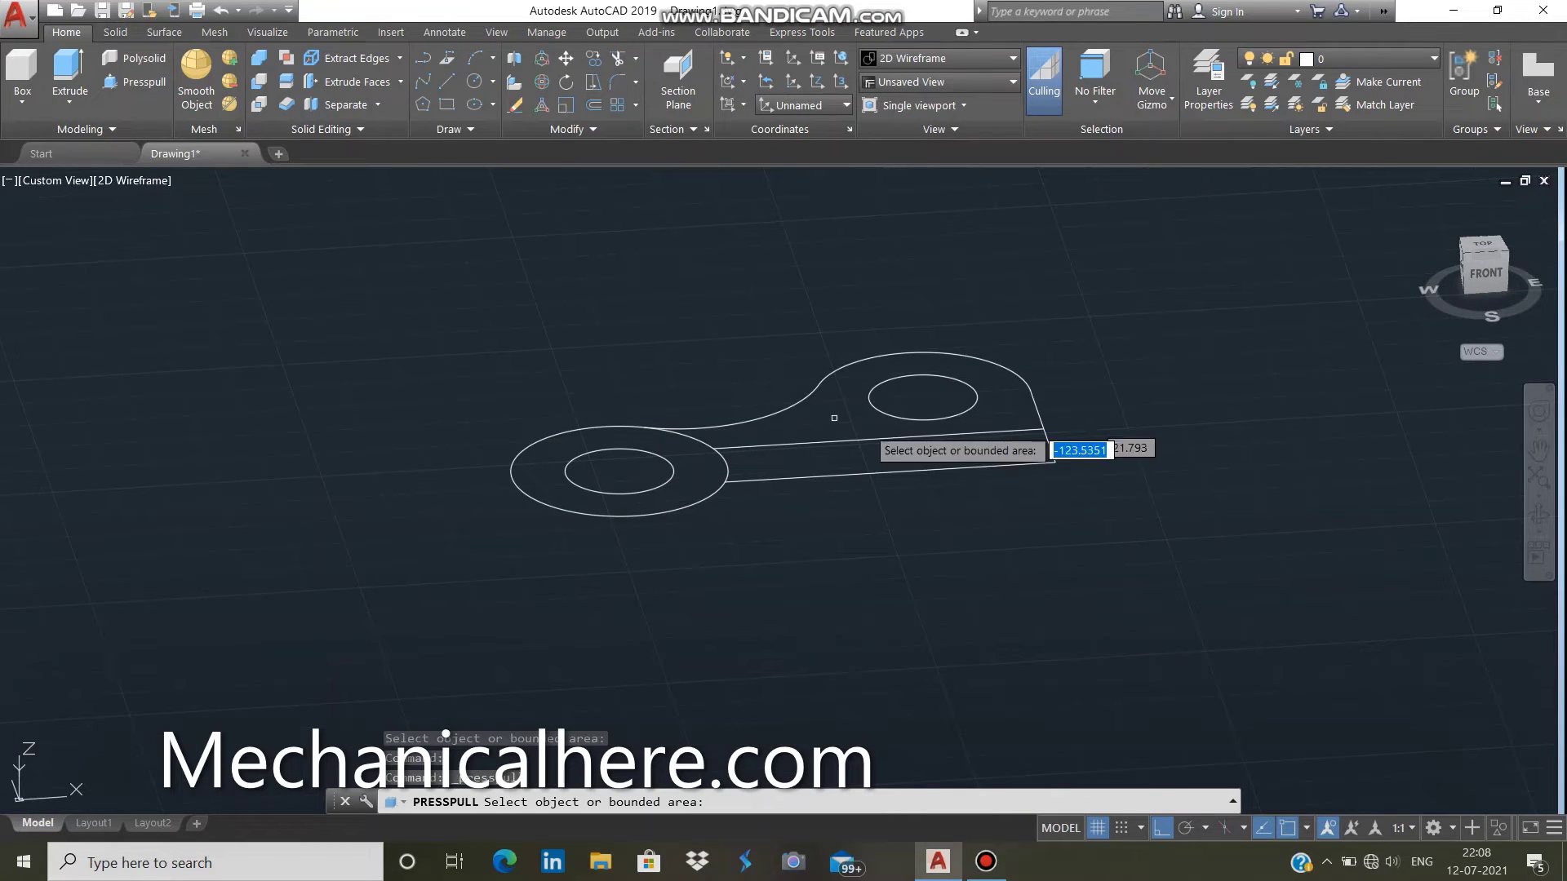
click(881, 415)
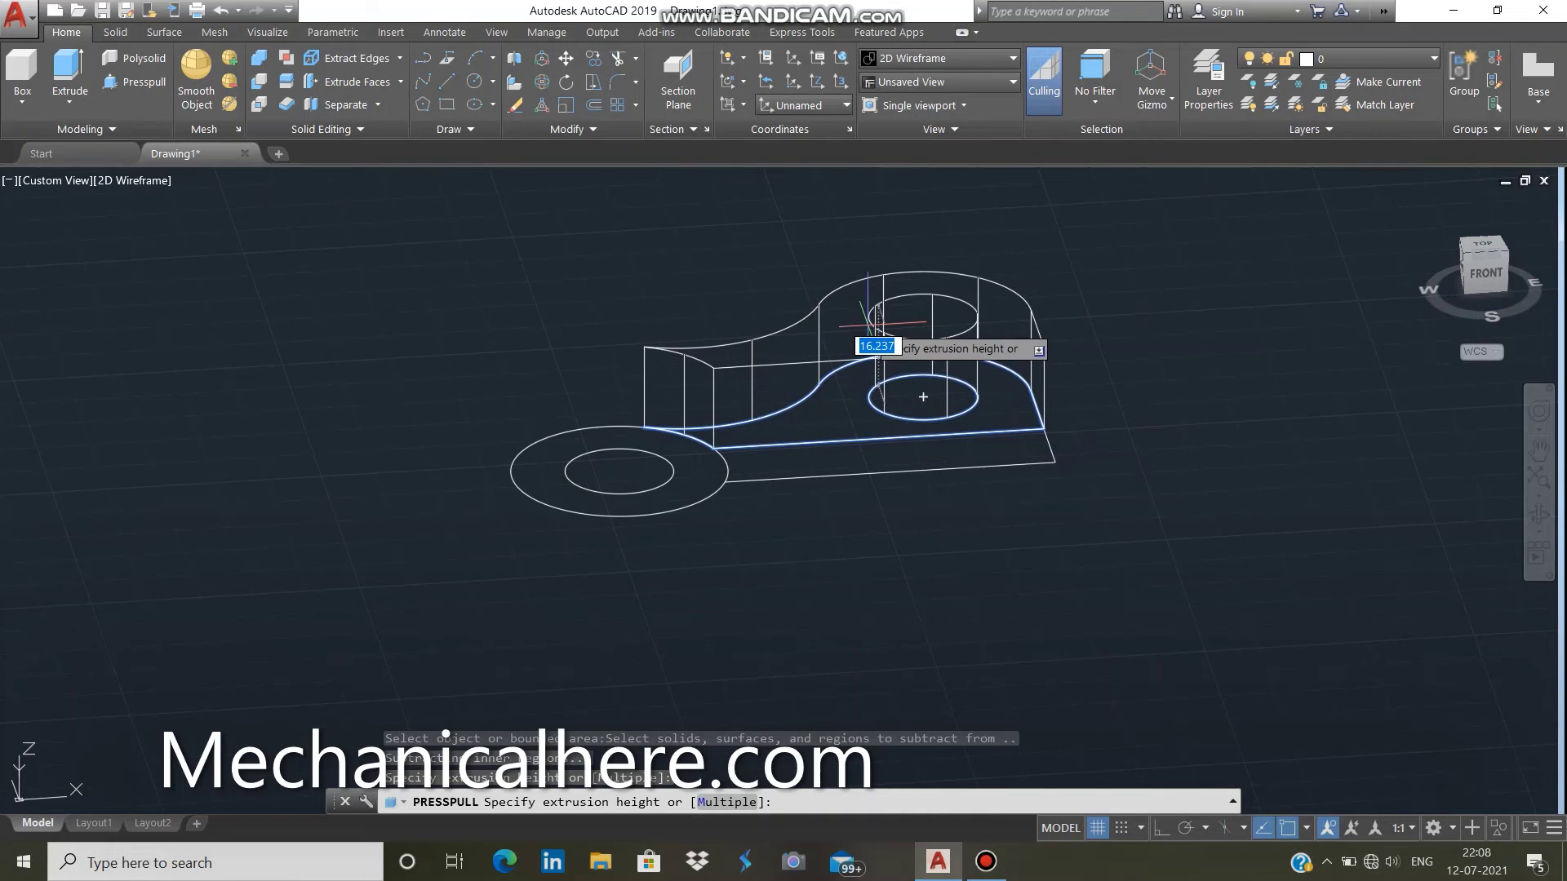
key(Return)
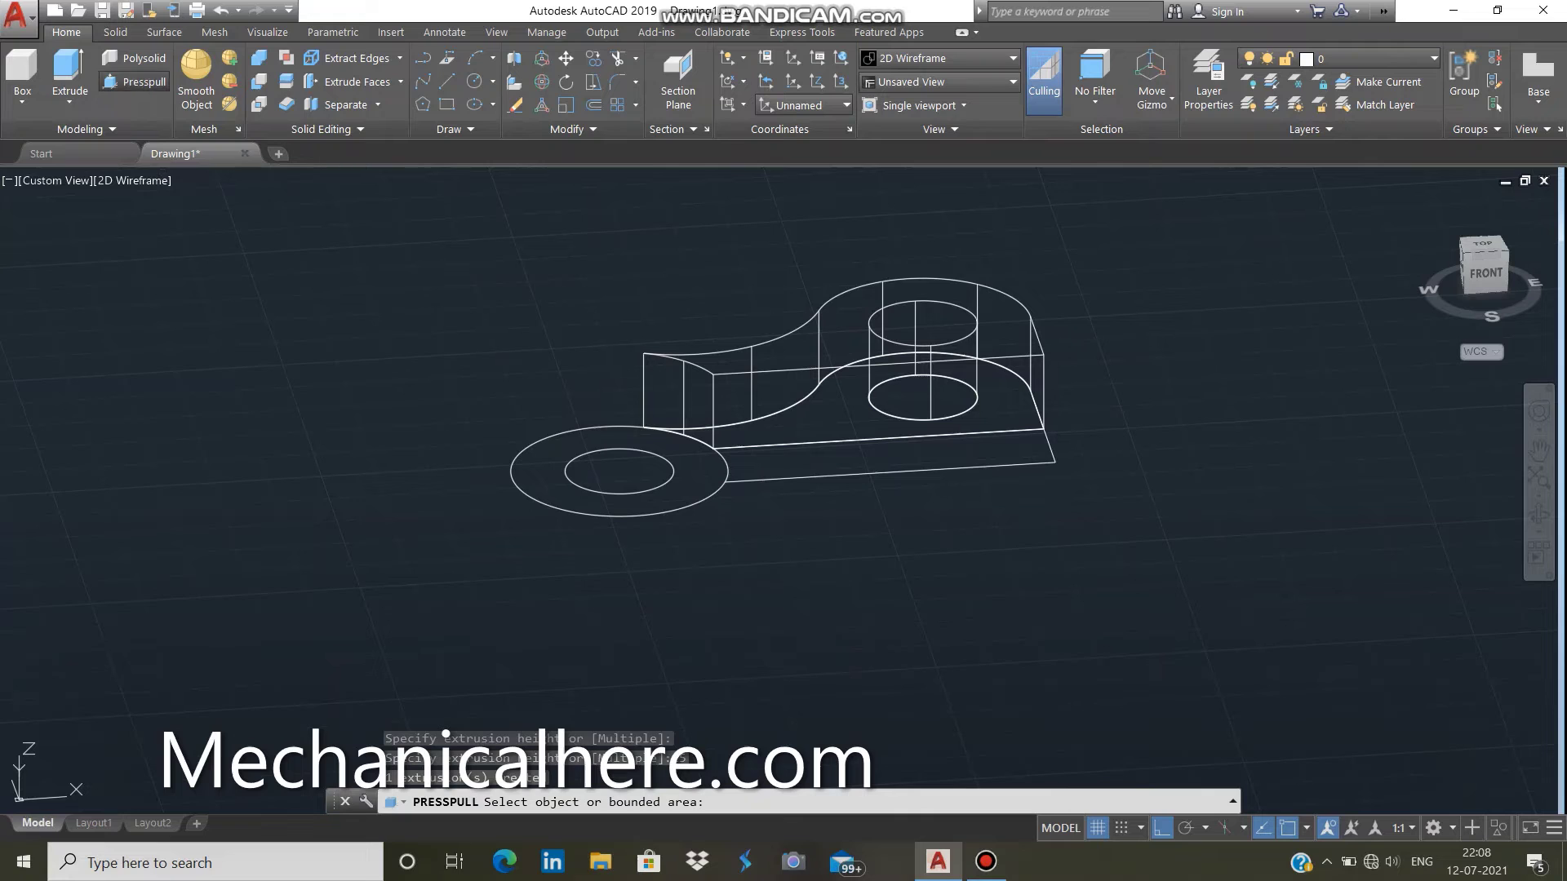
Raise the left ring and the base plate to 50, then switch the model to Shaded
click(134, 82)
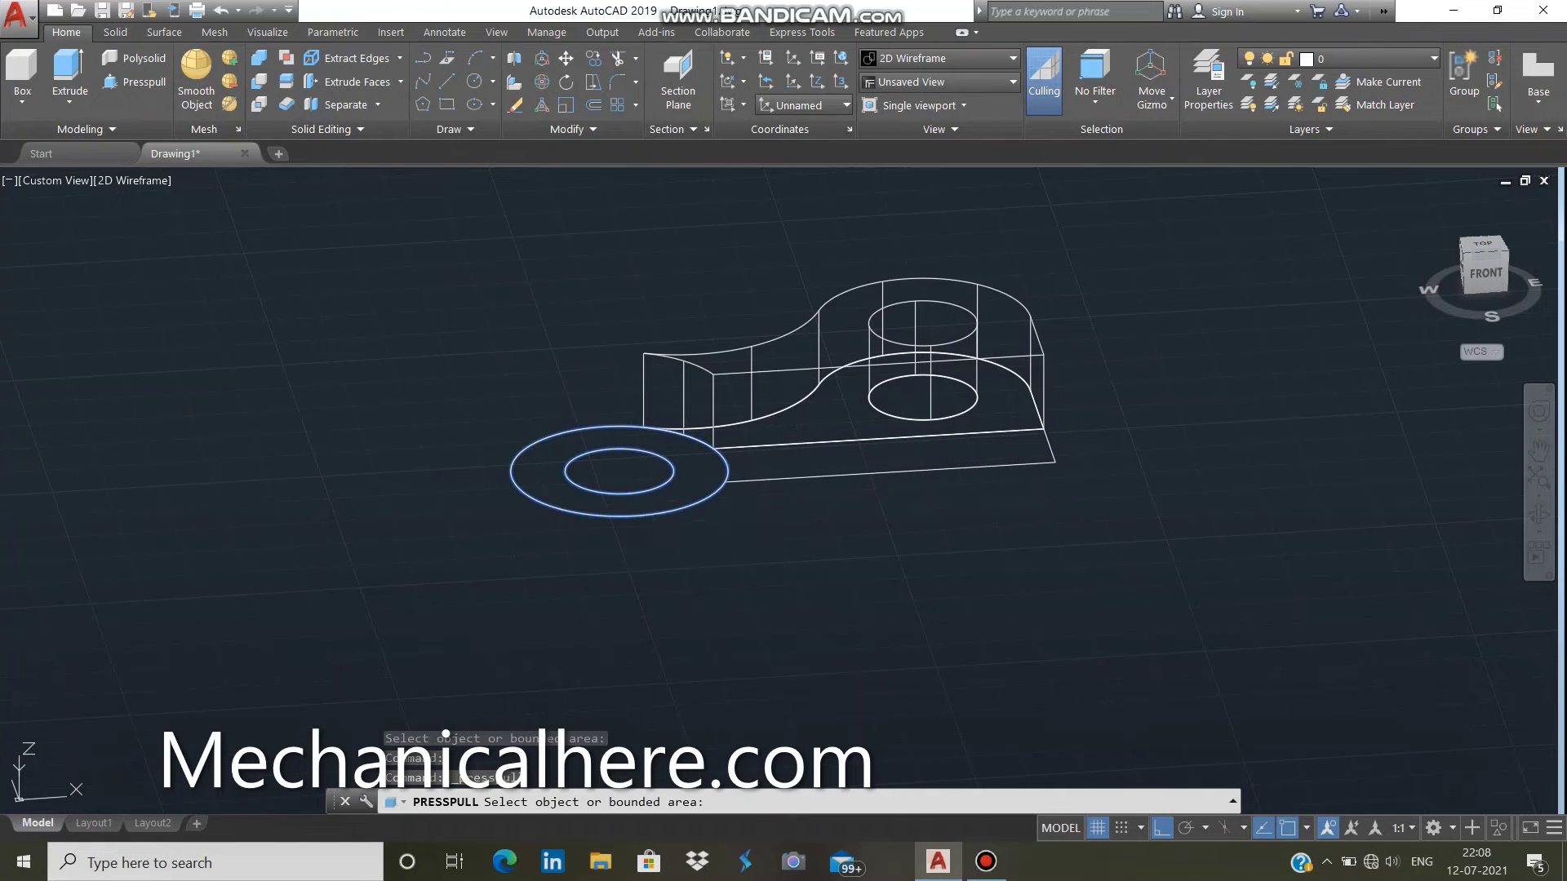
click(620, 471)
text(50)
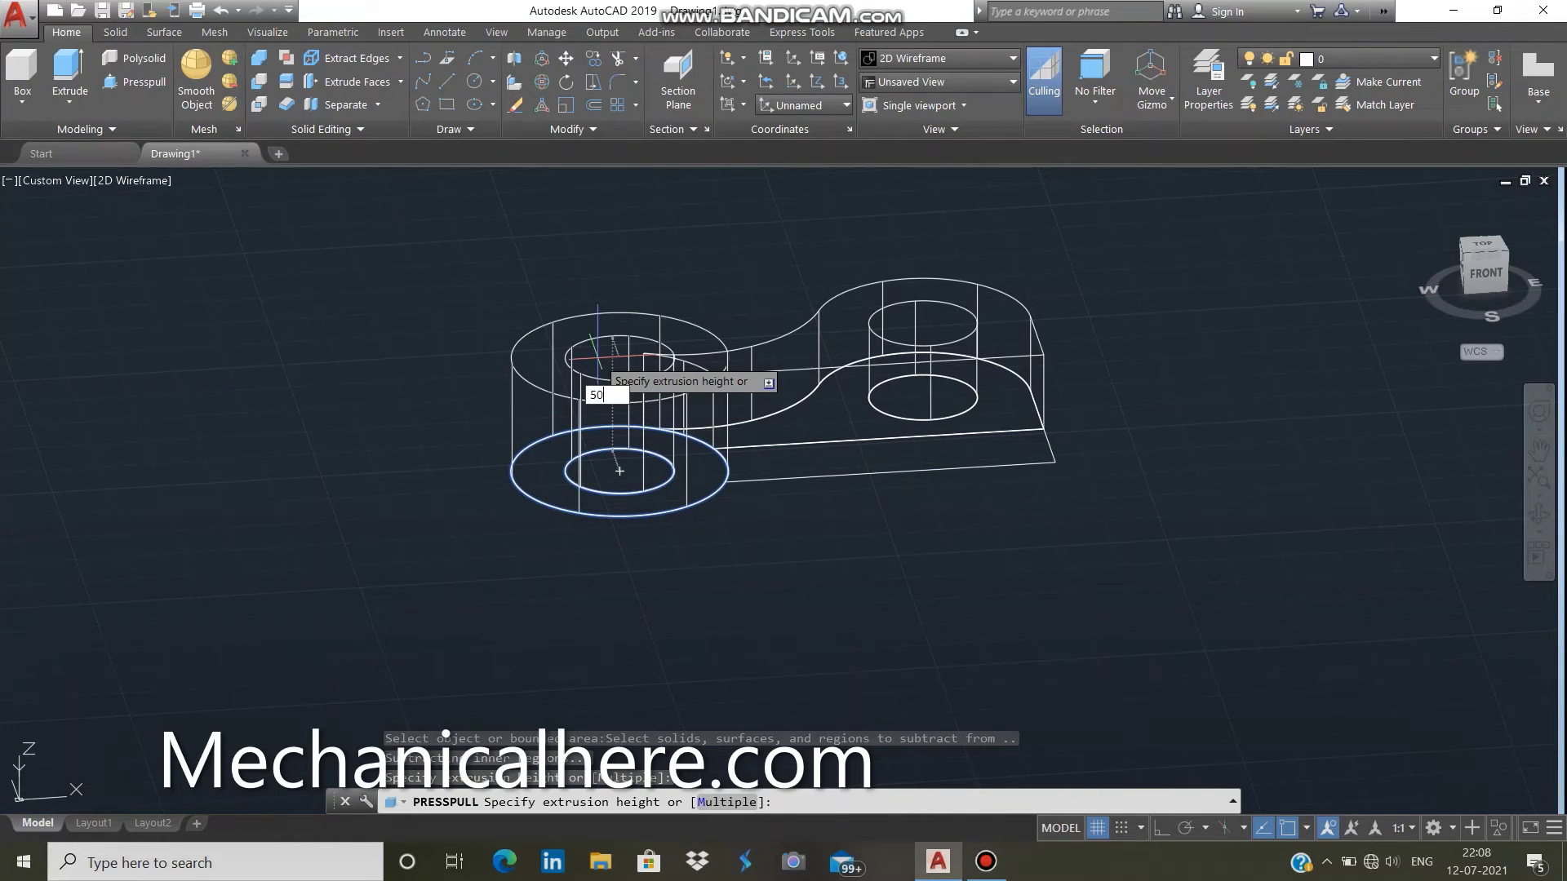
key(Return)
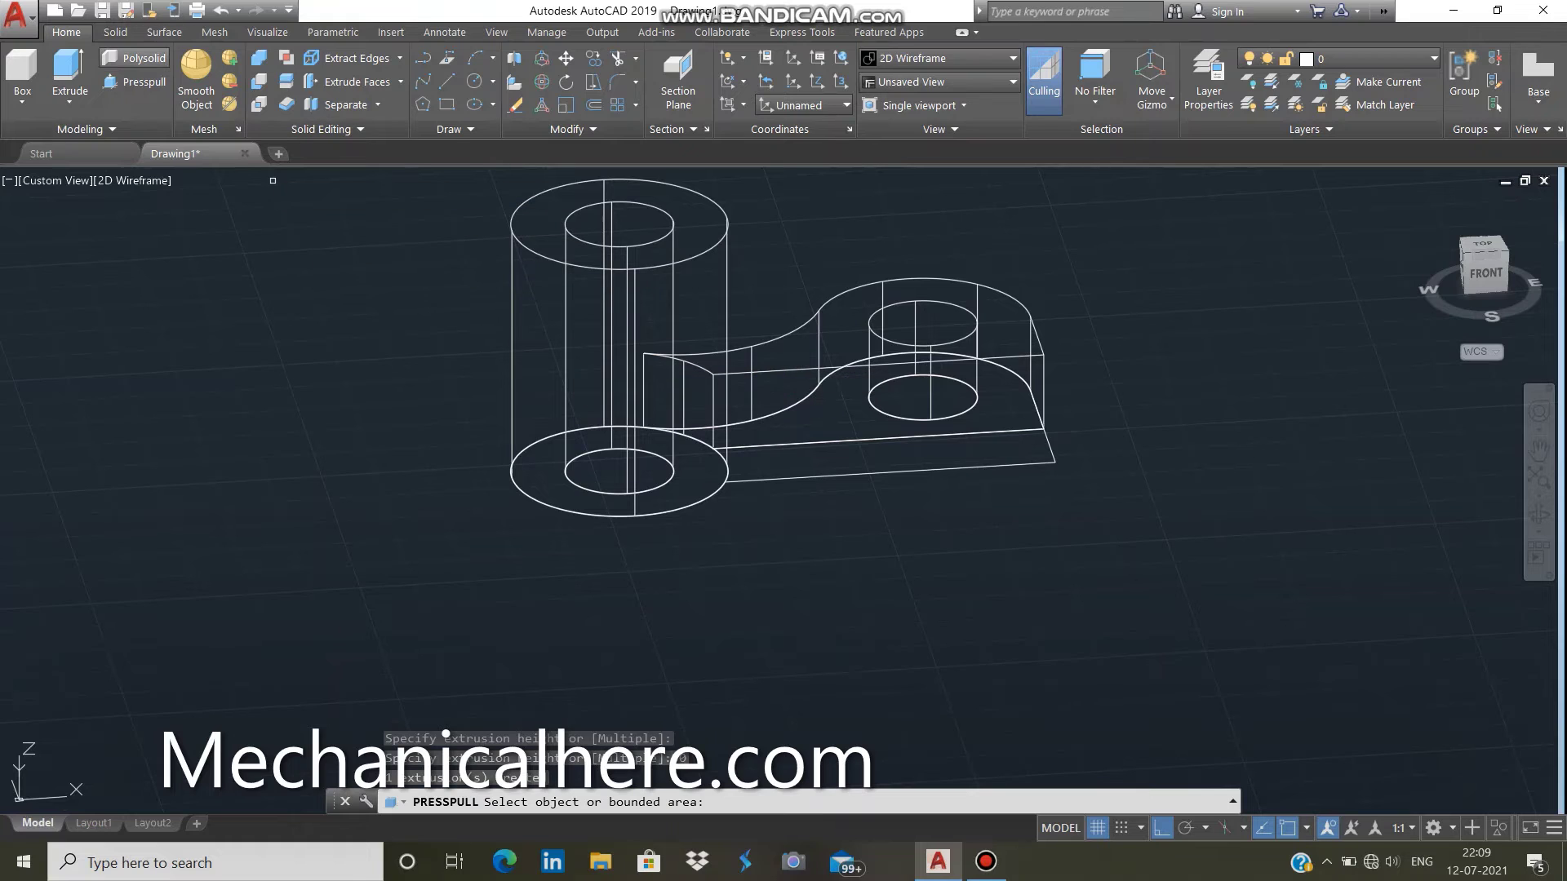
click(957, 421)
text(50)
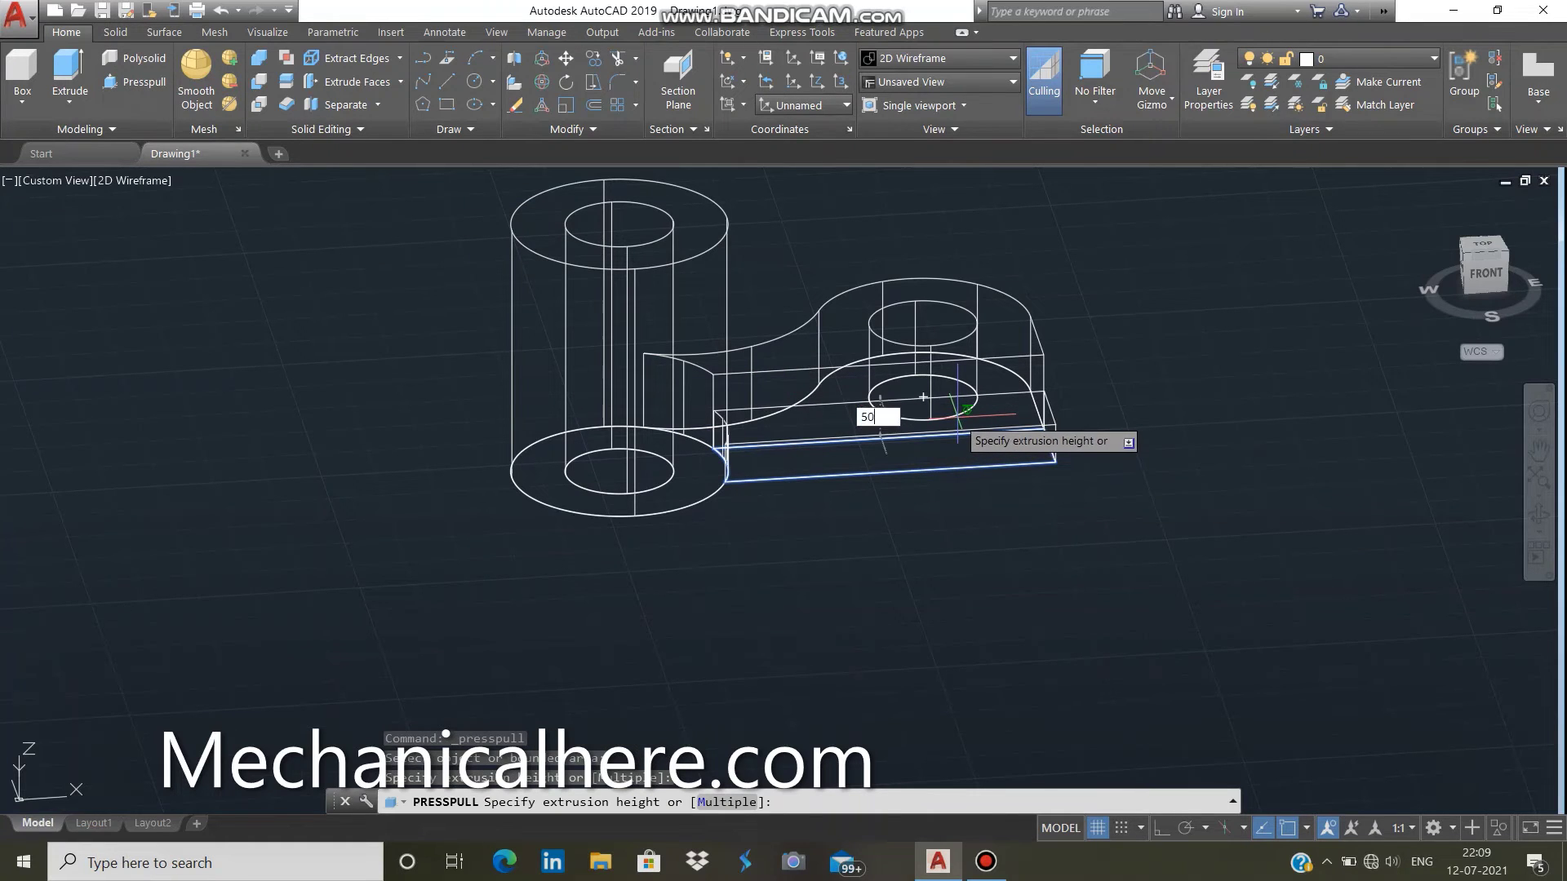
key(Return)
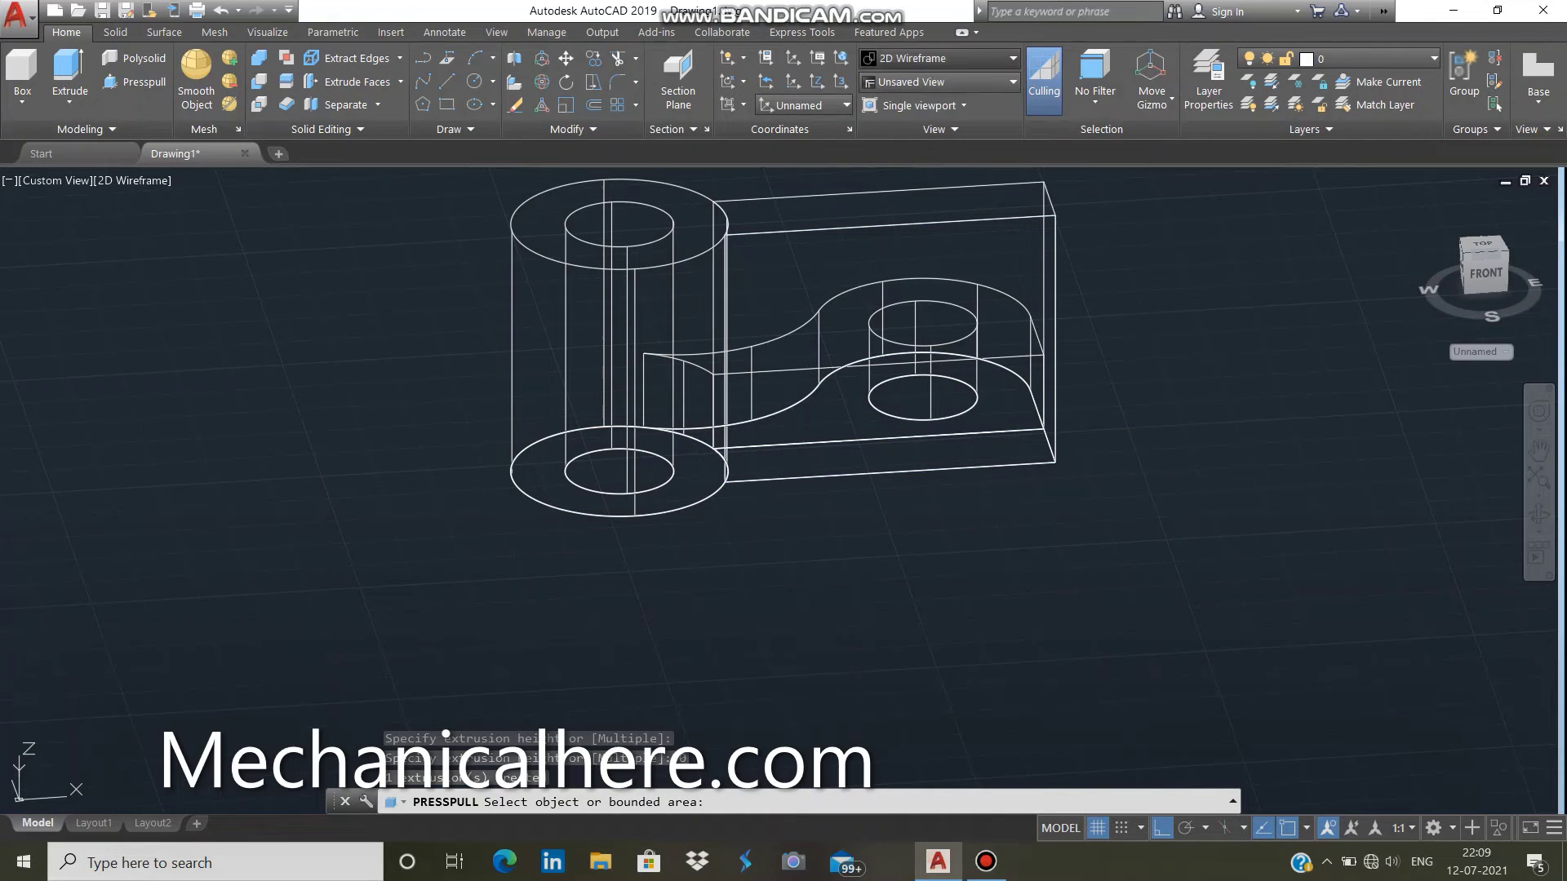
click(1013, 58)
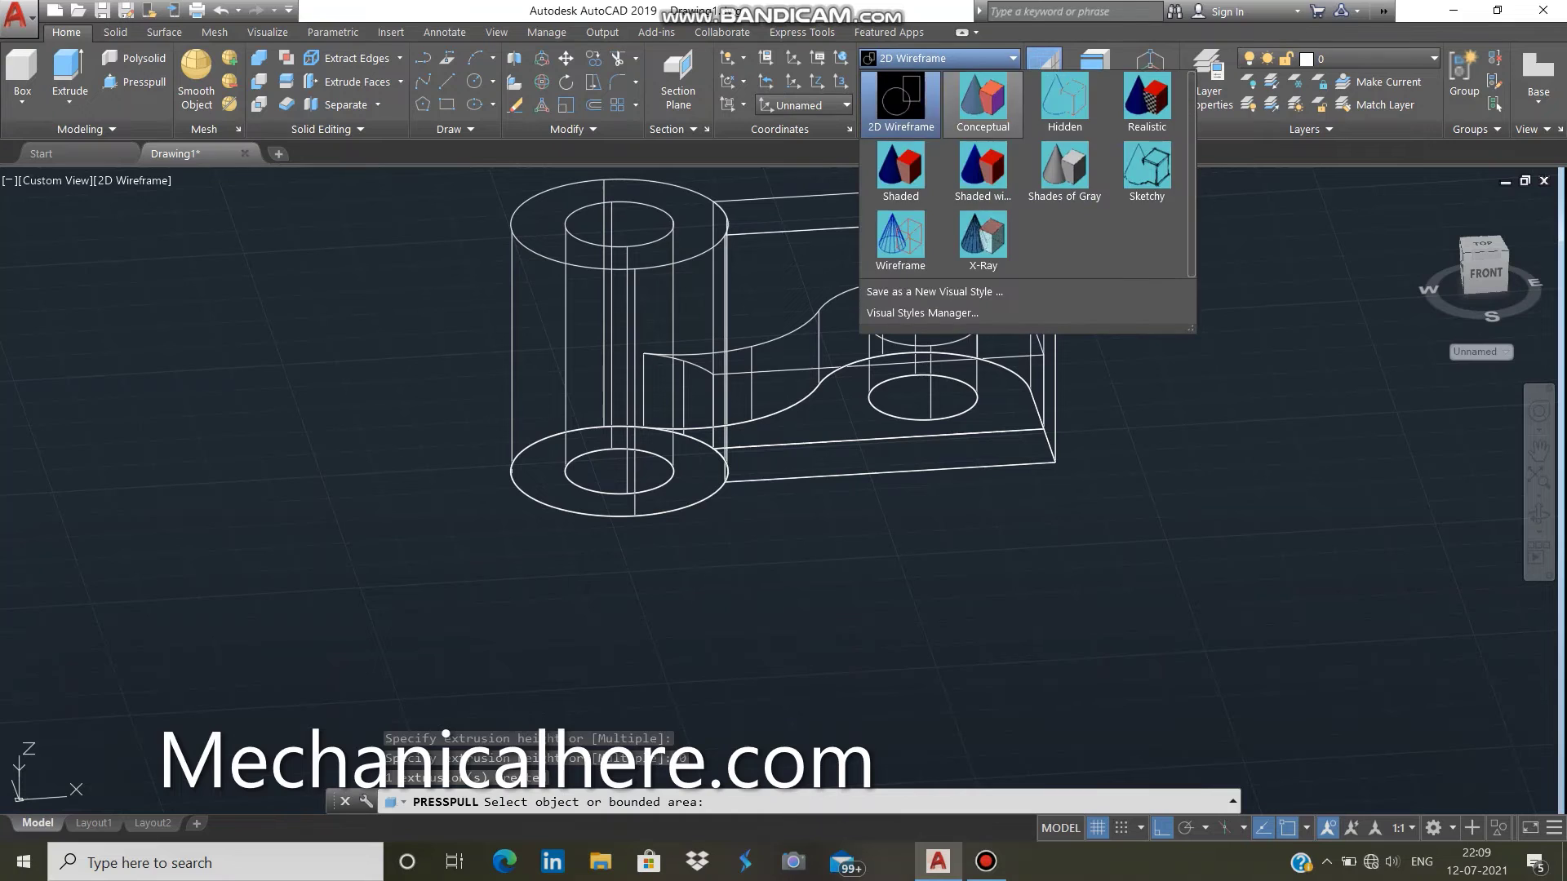
click(898, 233)
Orbit and zoom the shaded lever to view it from the back-right, with the Solid tools shown
key(Return)
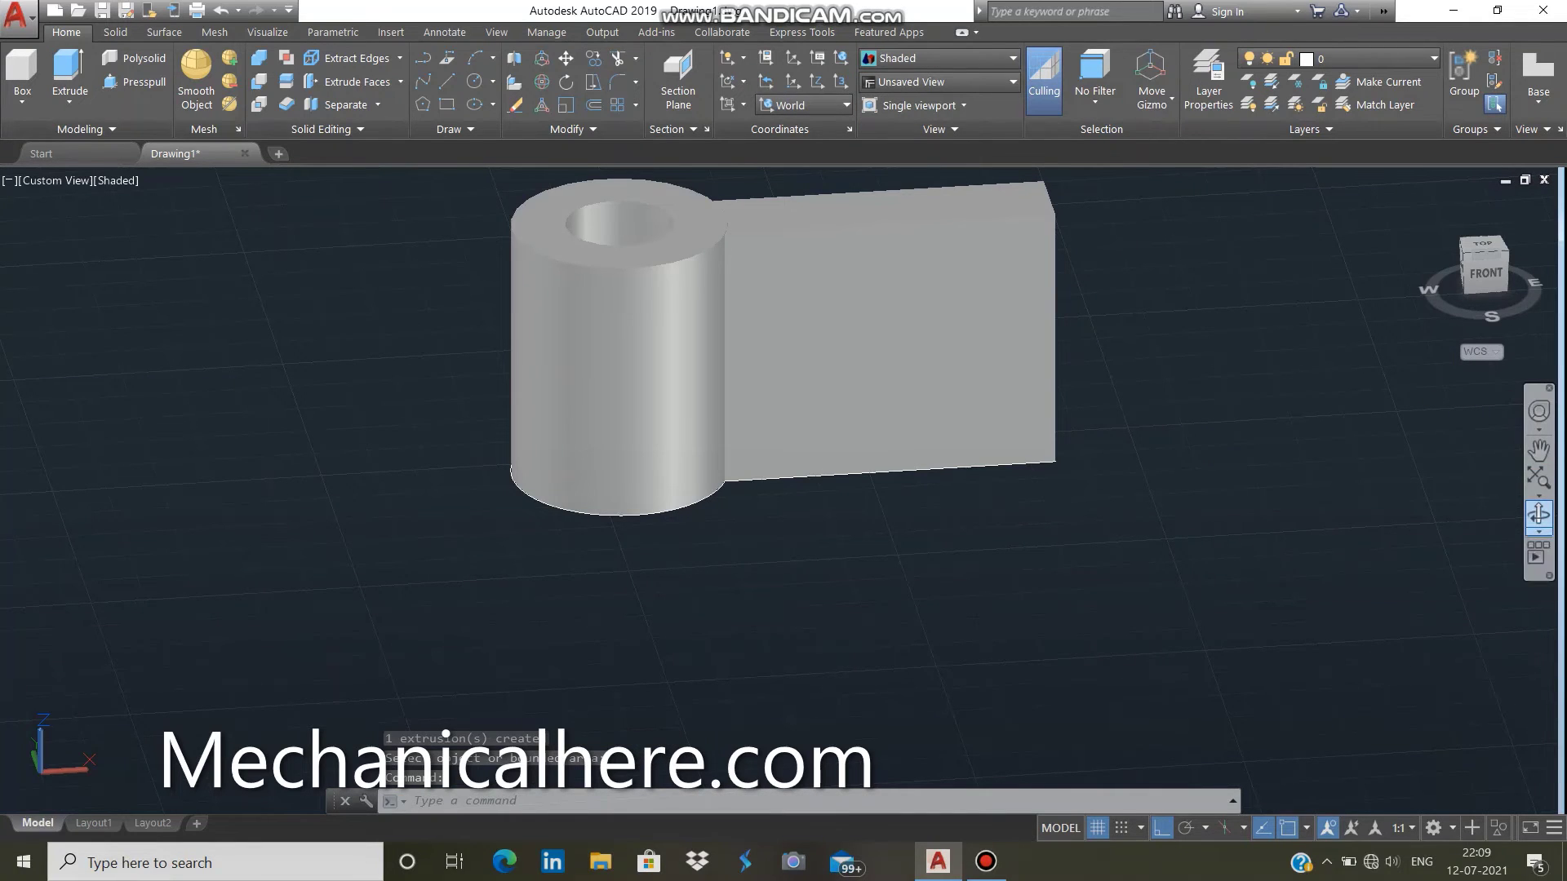
click(1539, 514)
drag(1078, 398, 1078, 398)
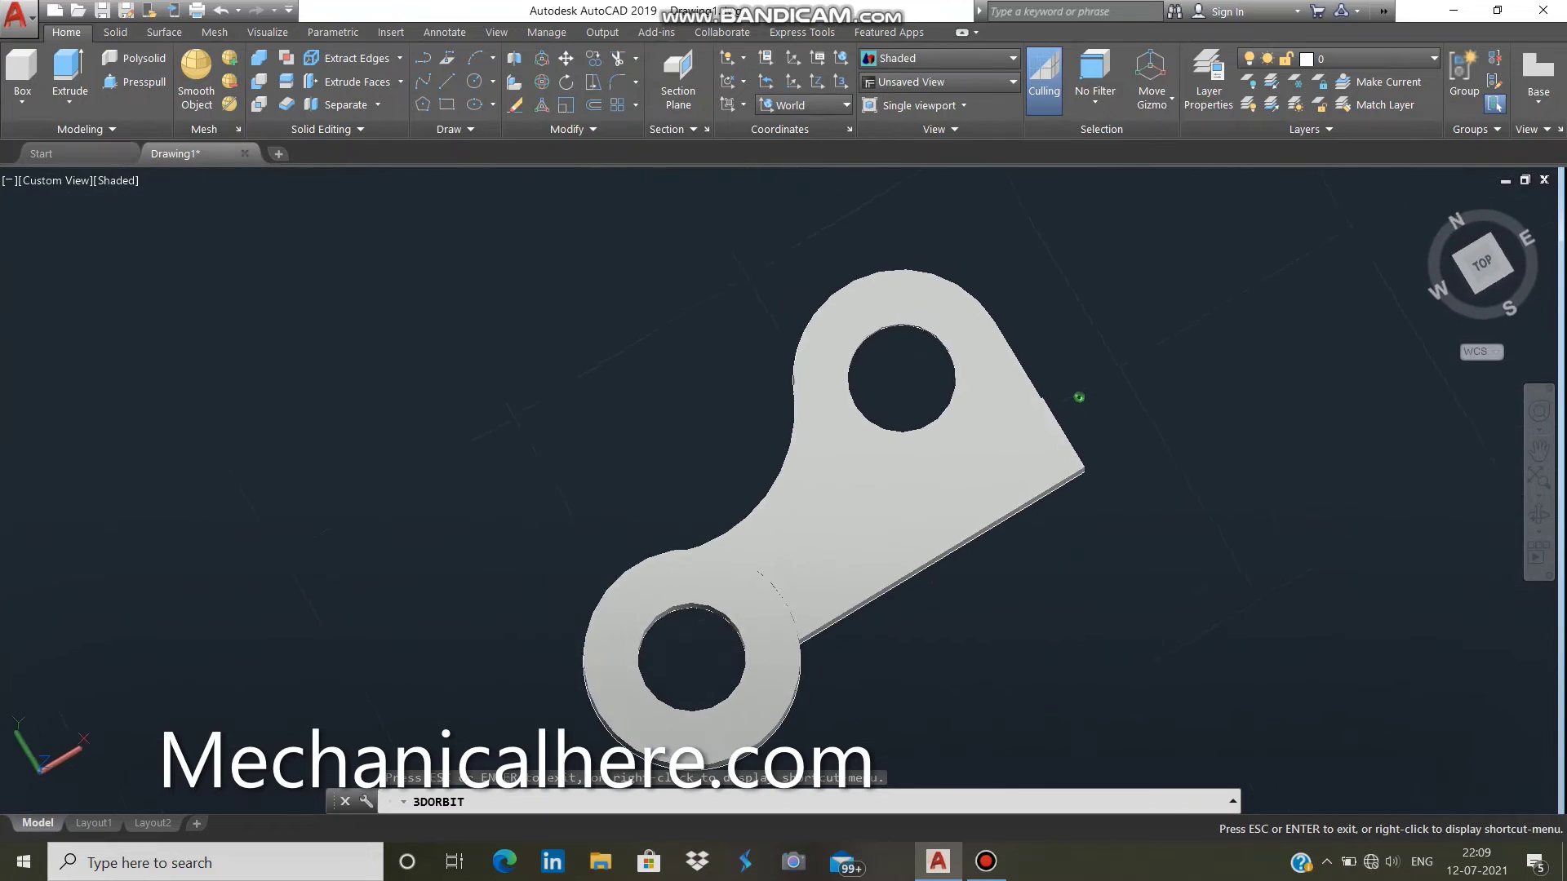
drag(1078, 397, 680, 393)
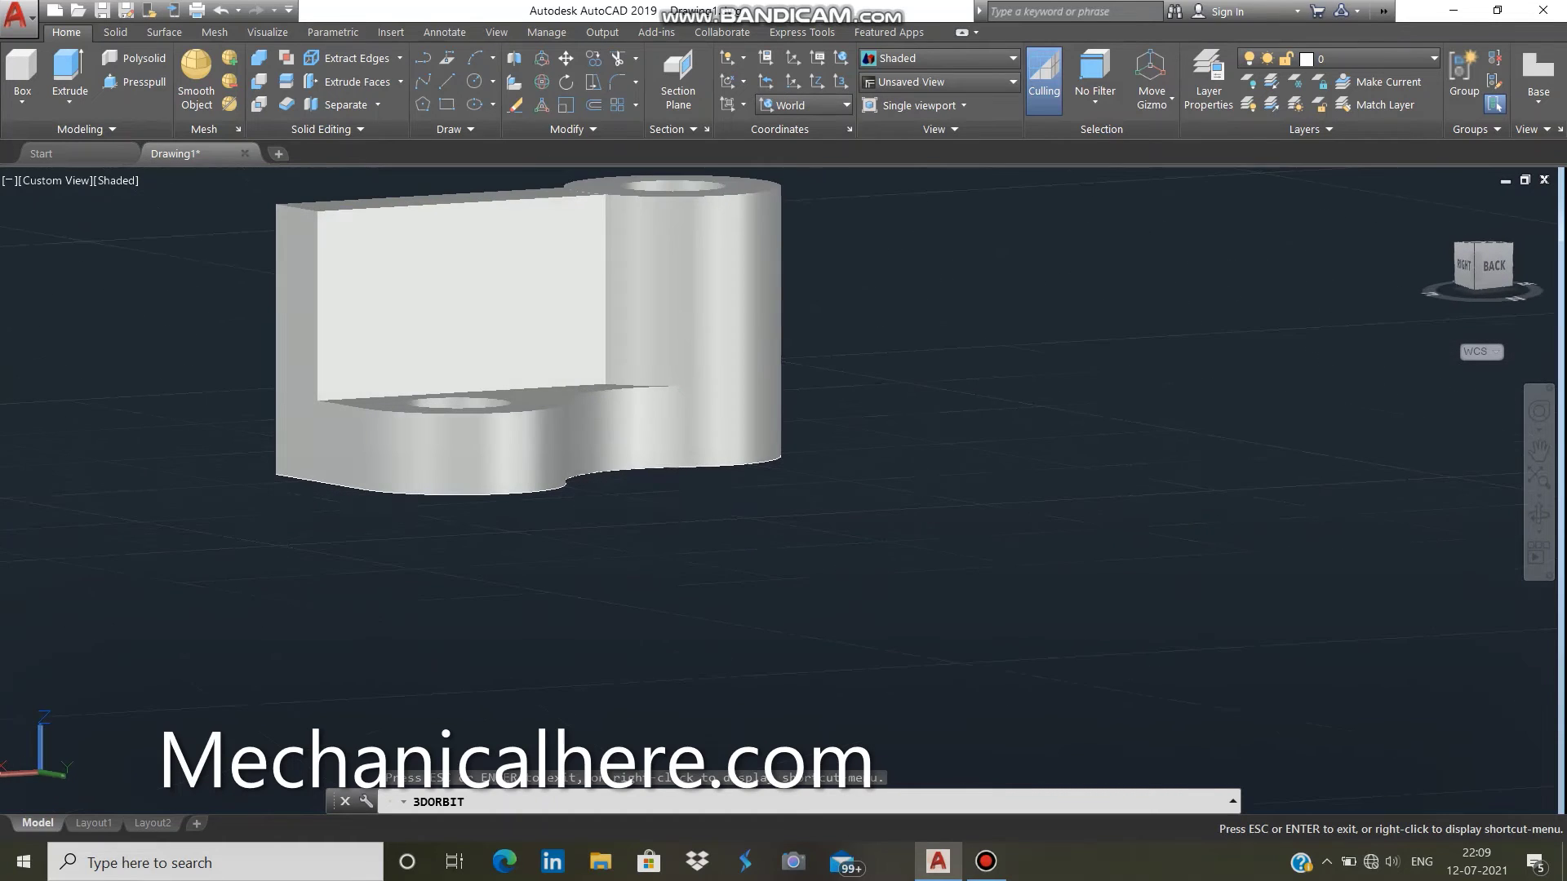
scroll(322, 181, up, 1)
scroll(323, 180, up, 1)
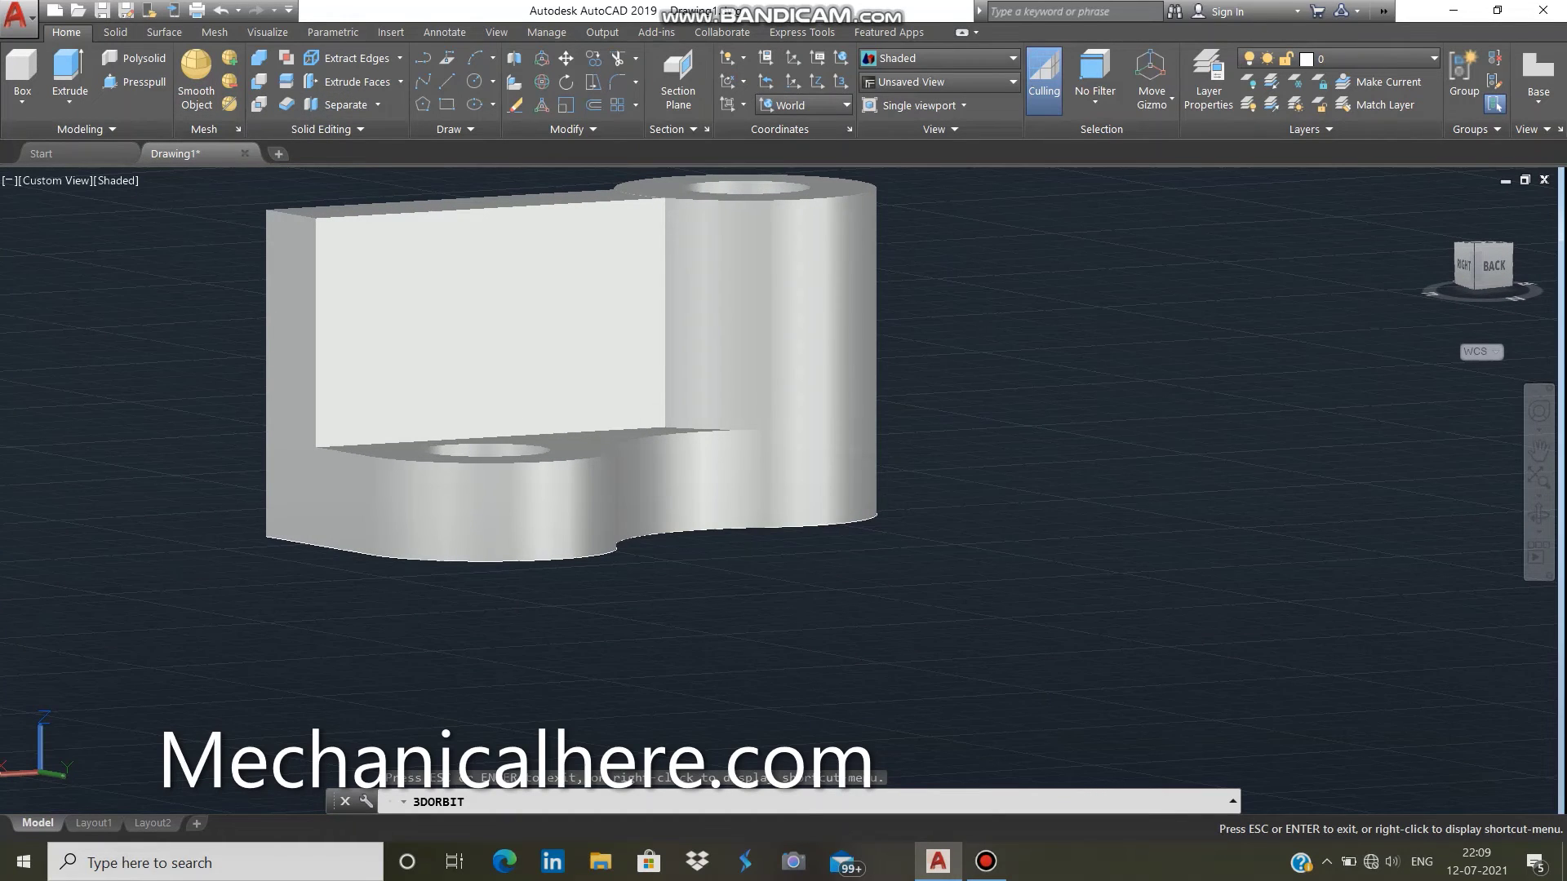
key(Escape)
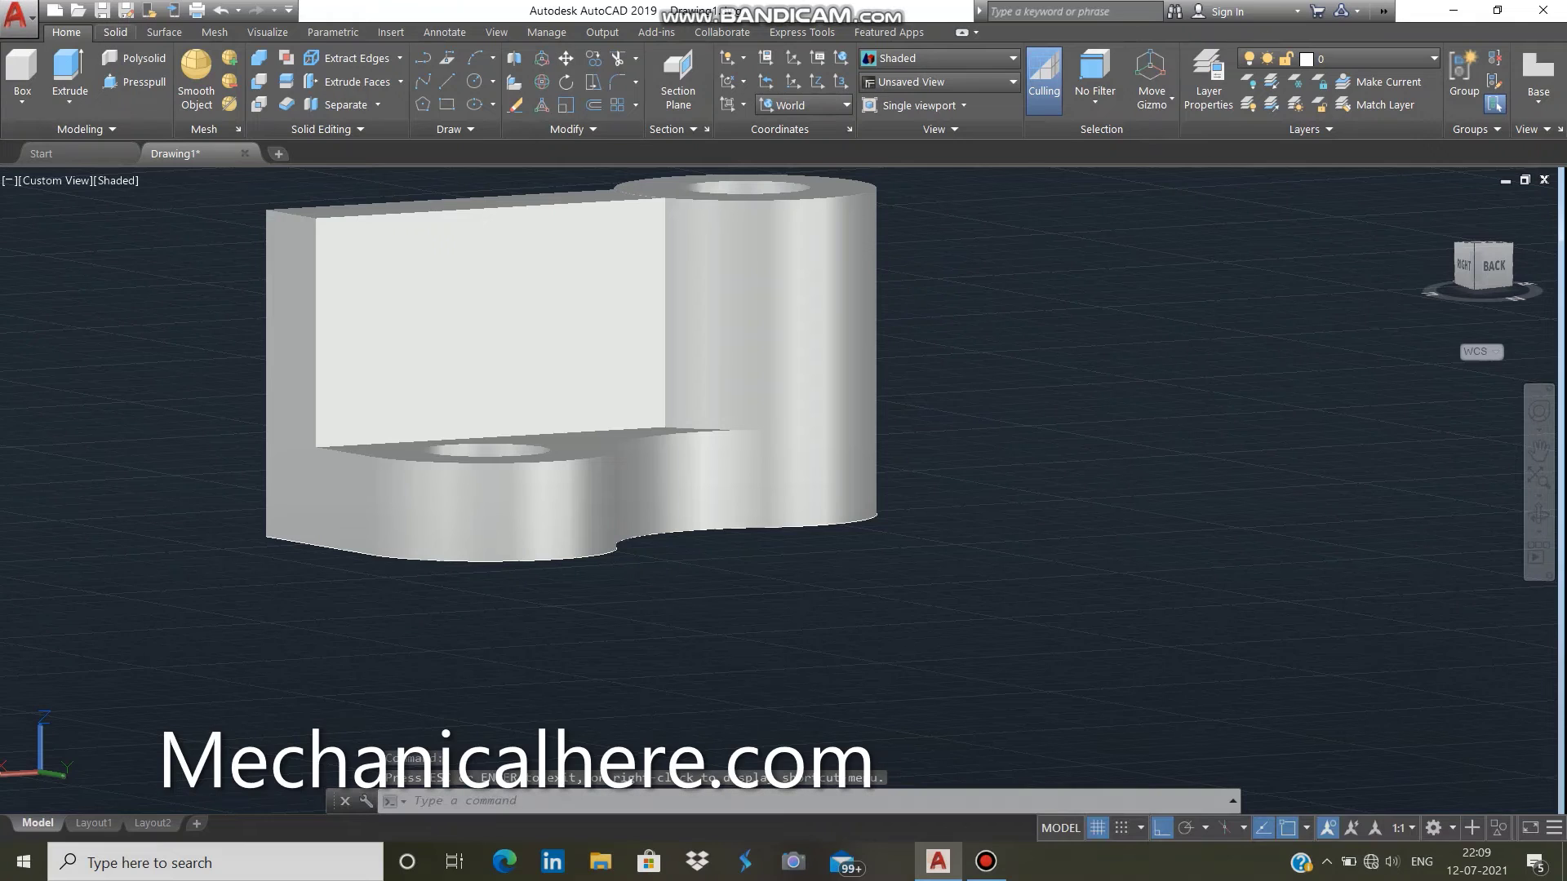
click(115, 32)
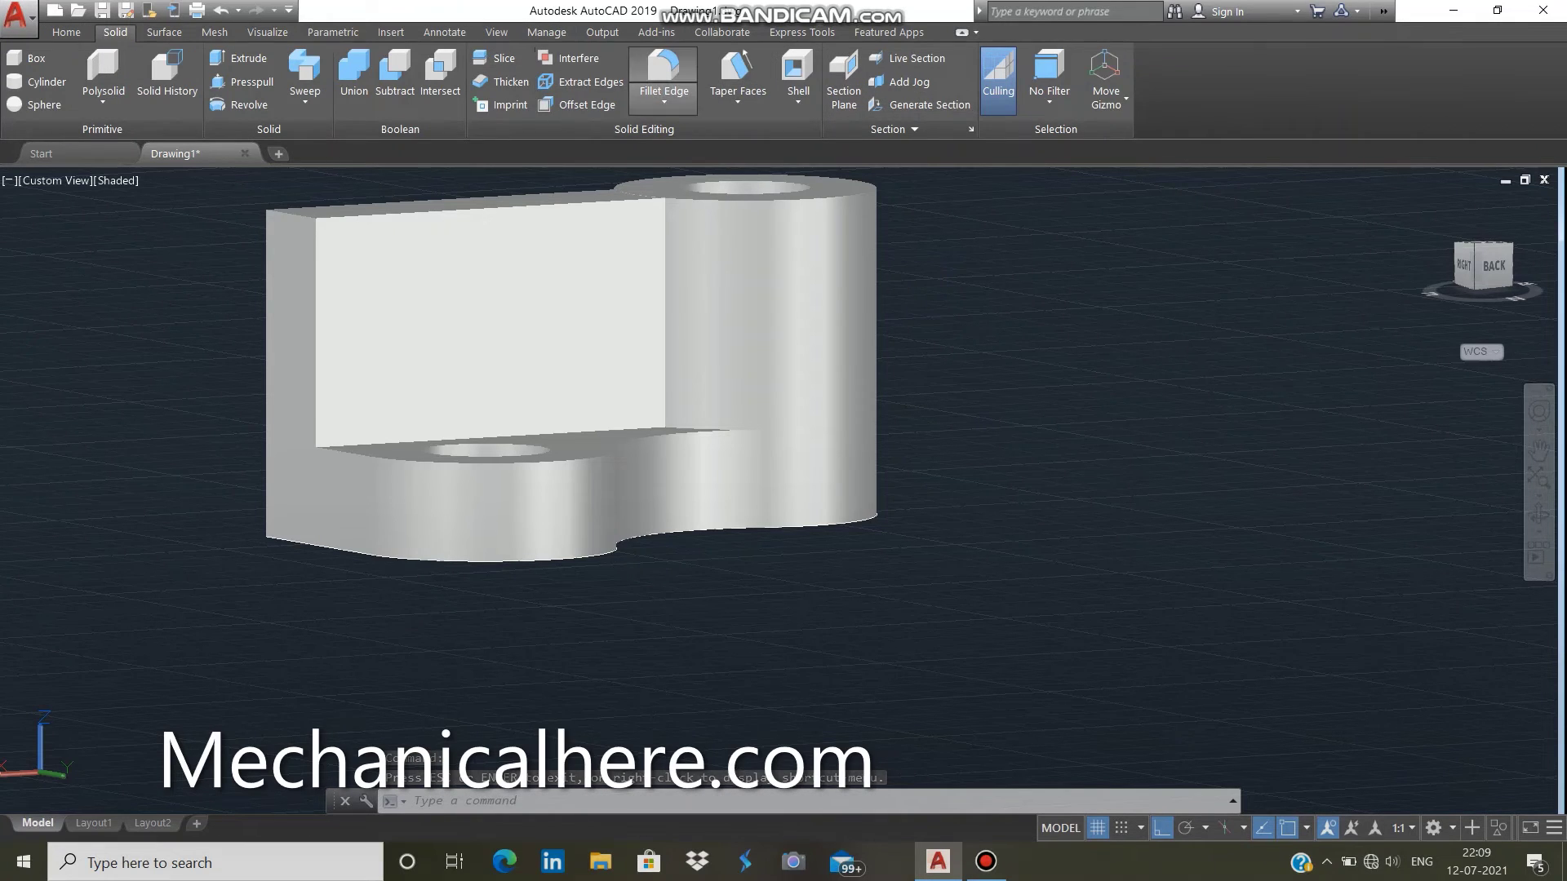
click(663, 98)
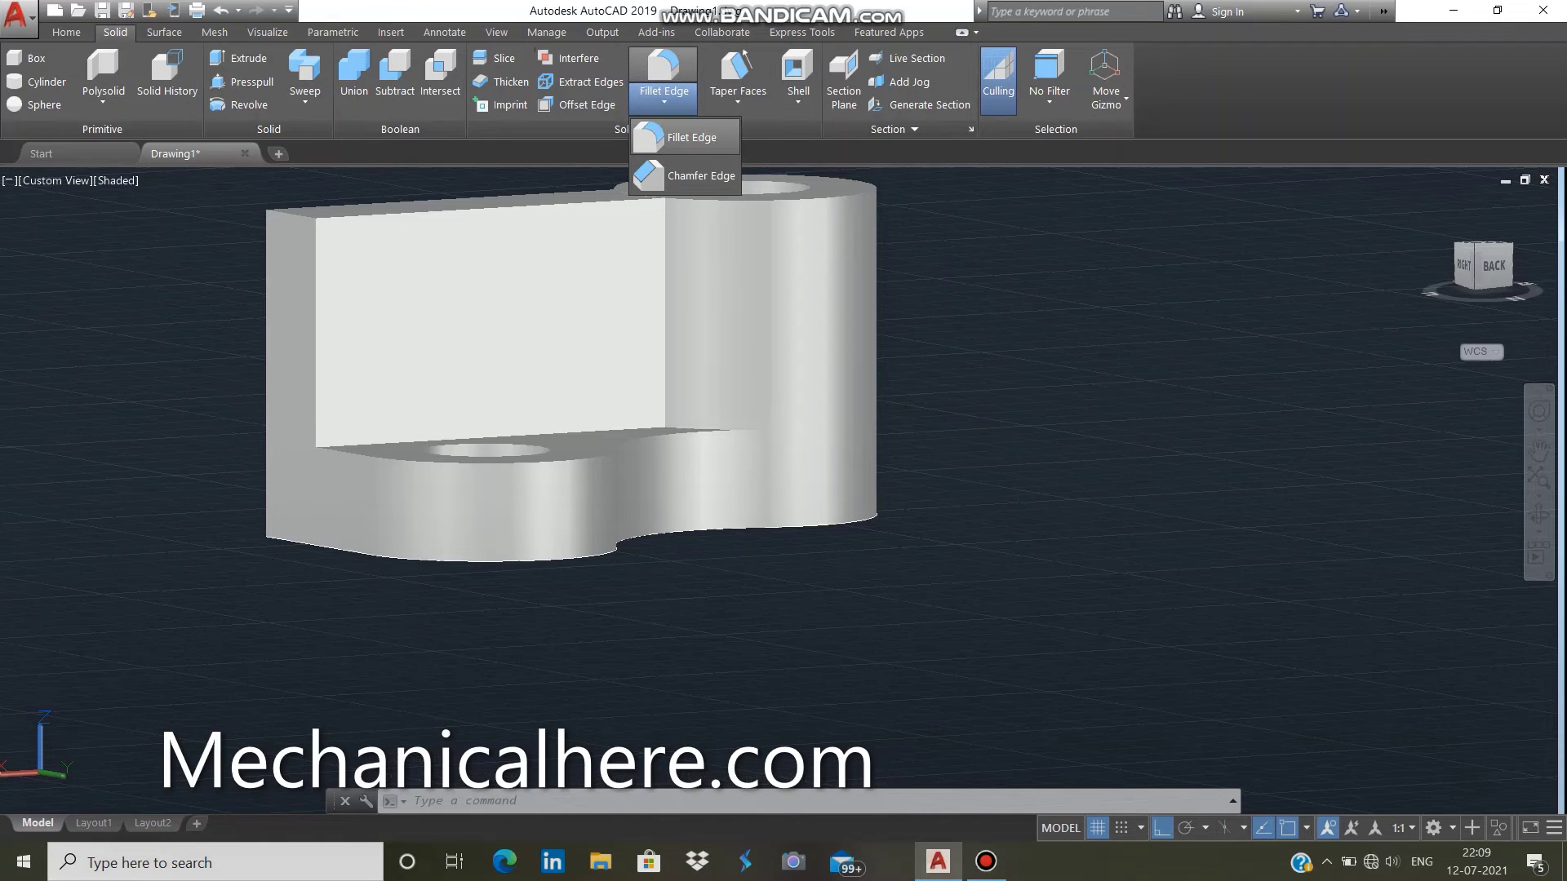
click(690, 176)
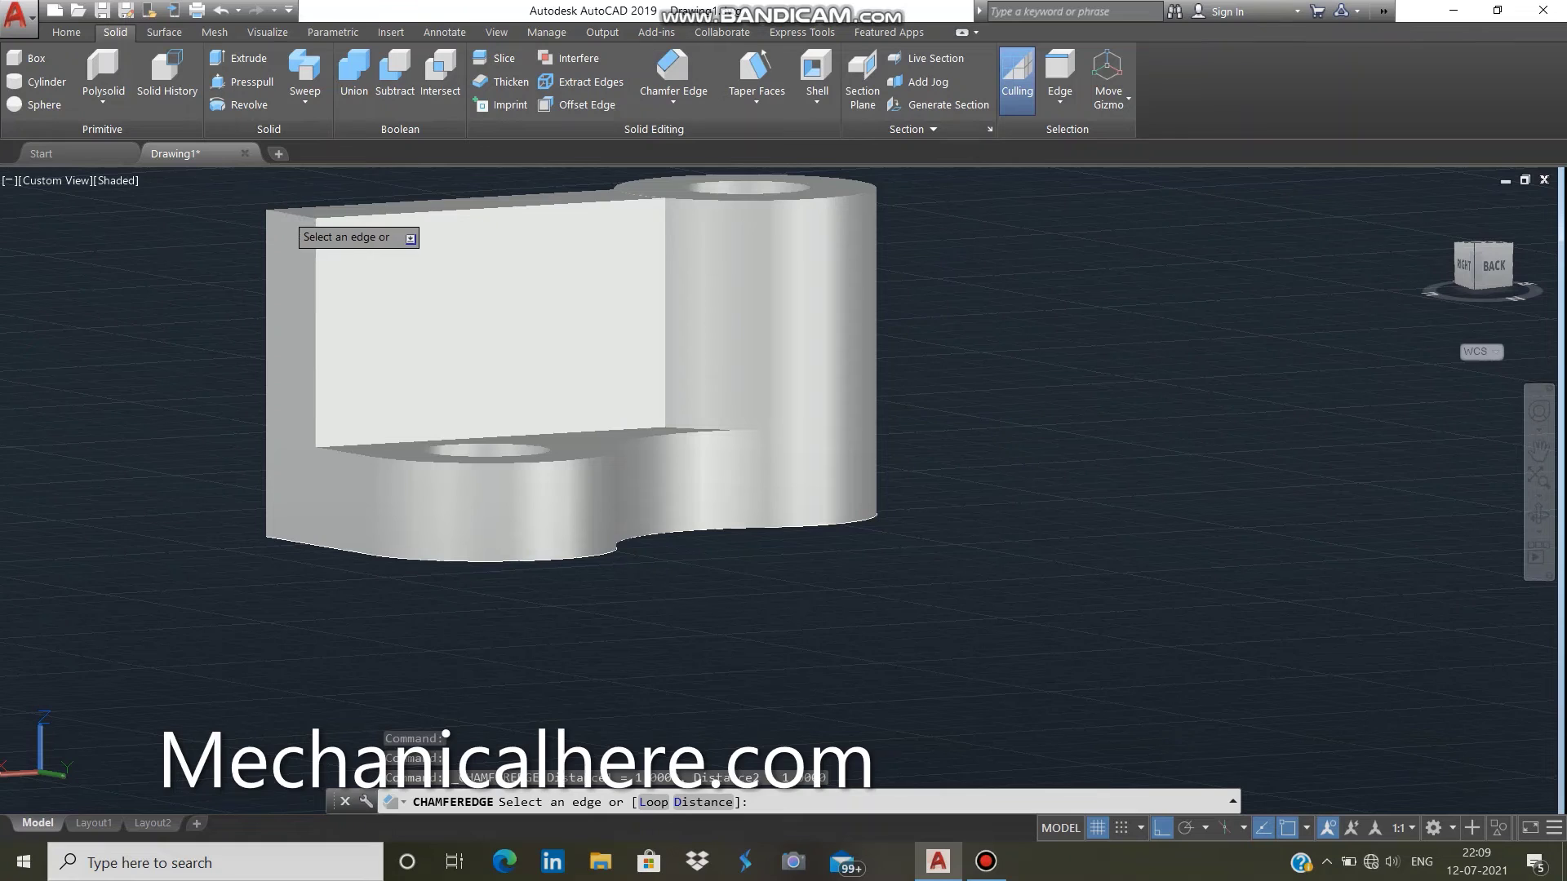
click(283, 214)
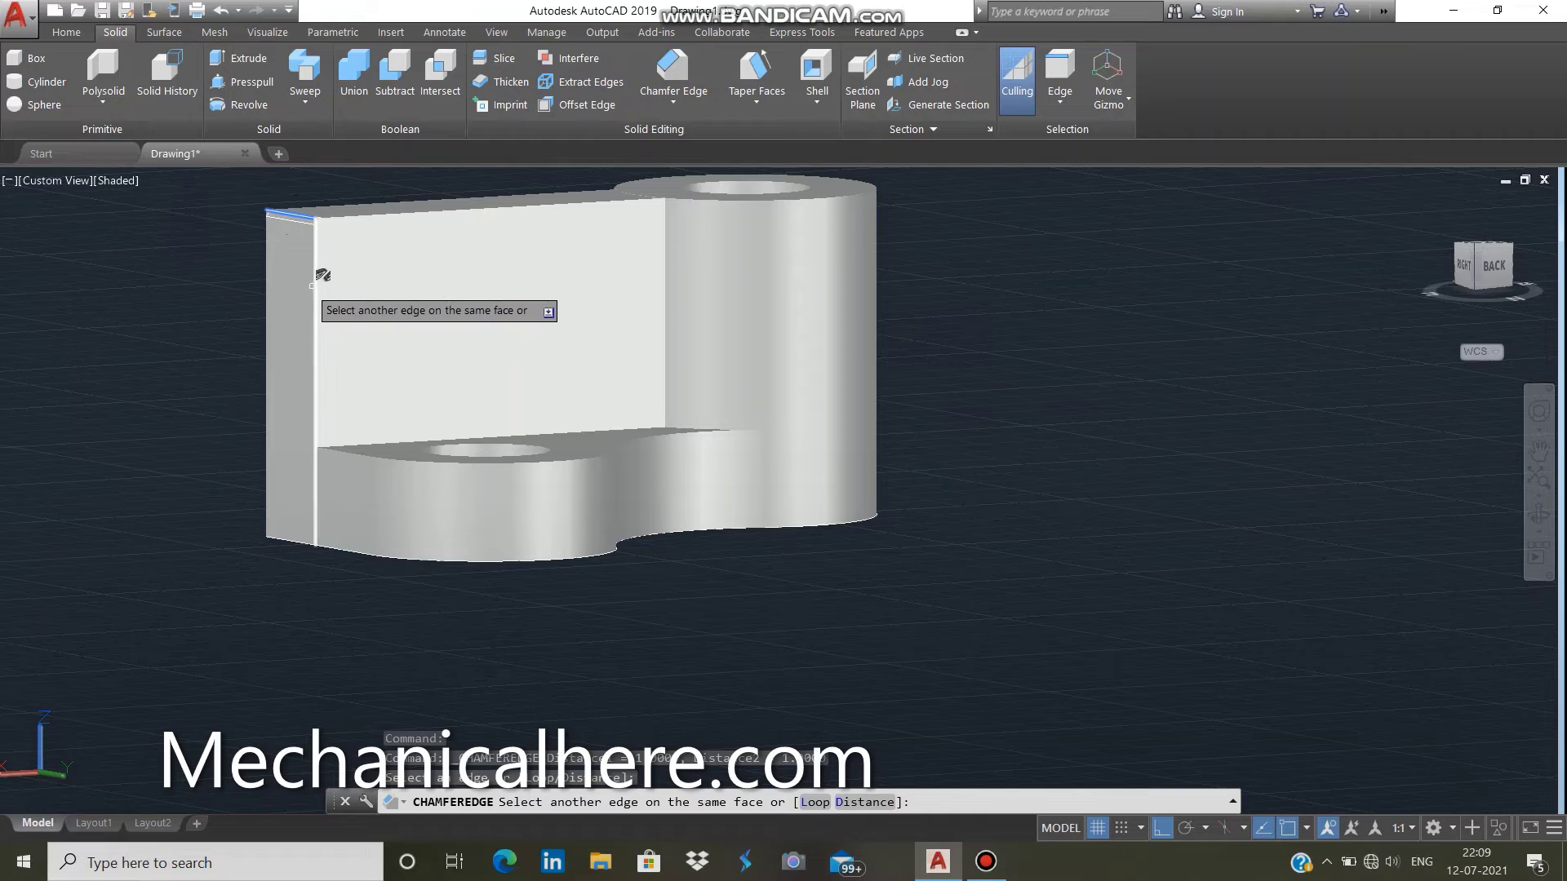
scroll(286, 289, up, 3)
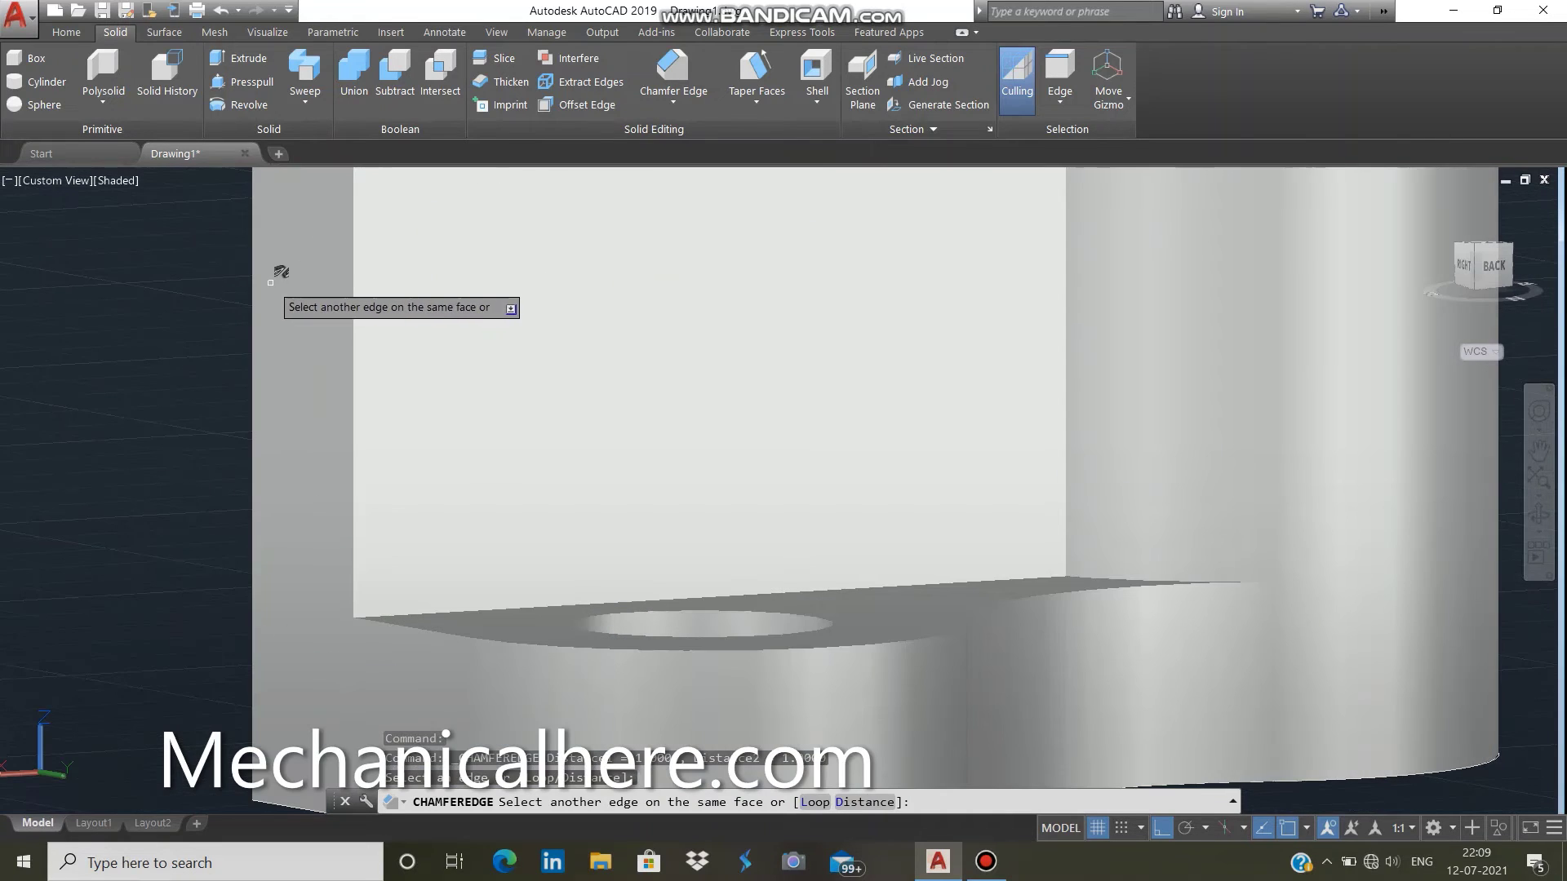
scroll(301, 299, down, 3)
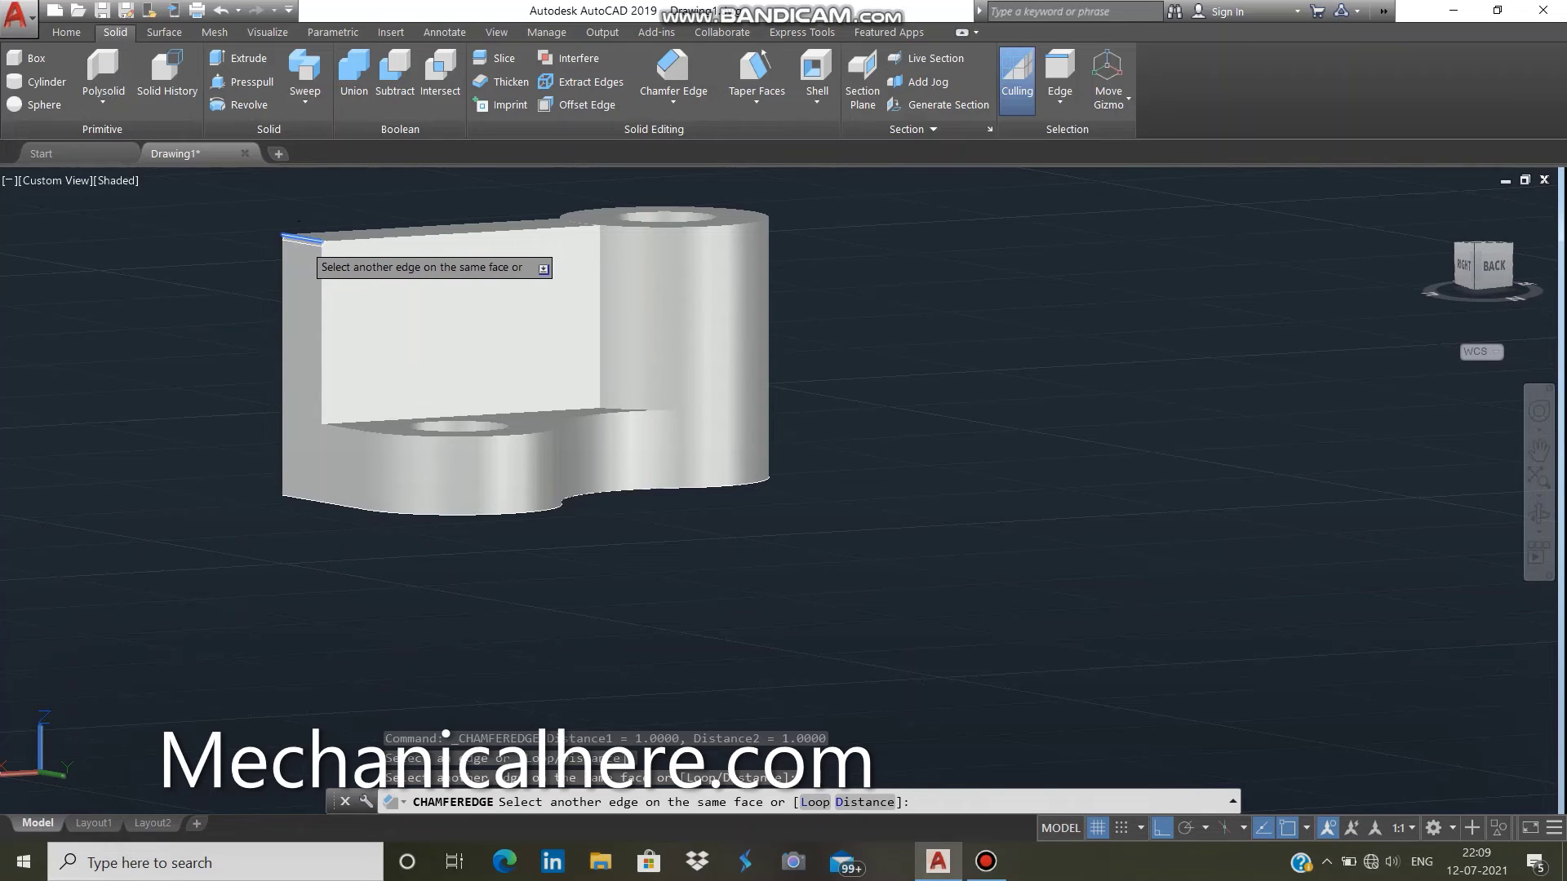
click(314, 230)
click(315, 230)
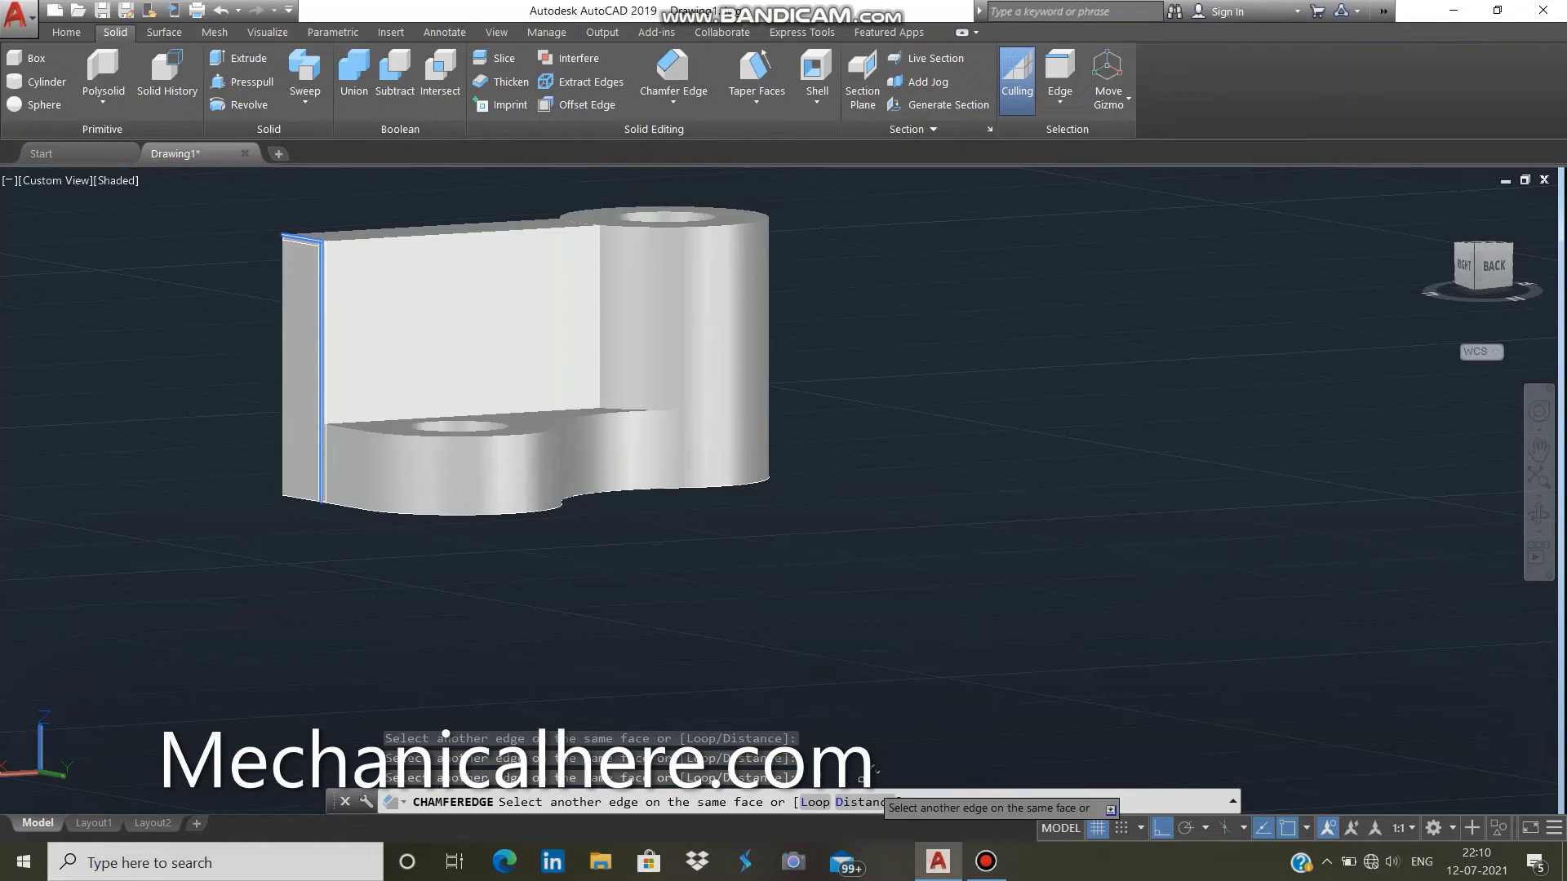
text(d)
key(Return)
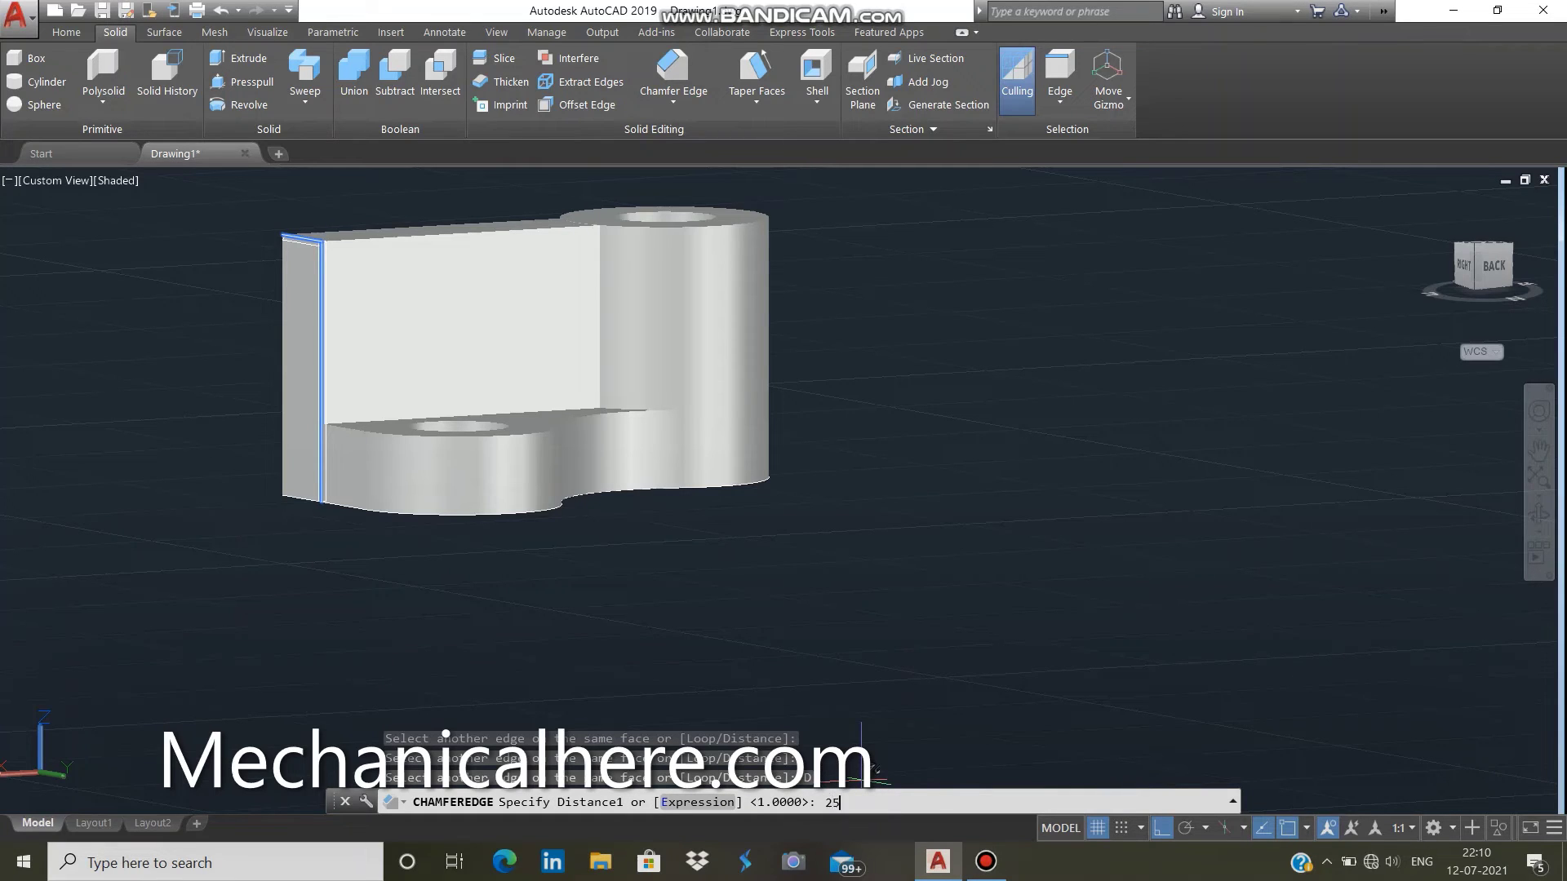
key(Return)
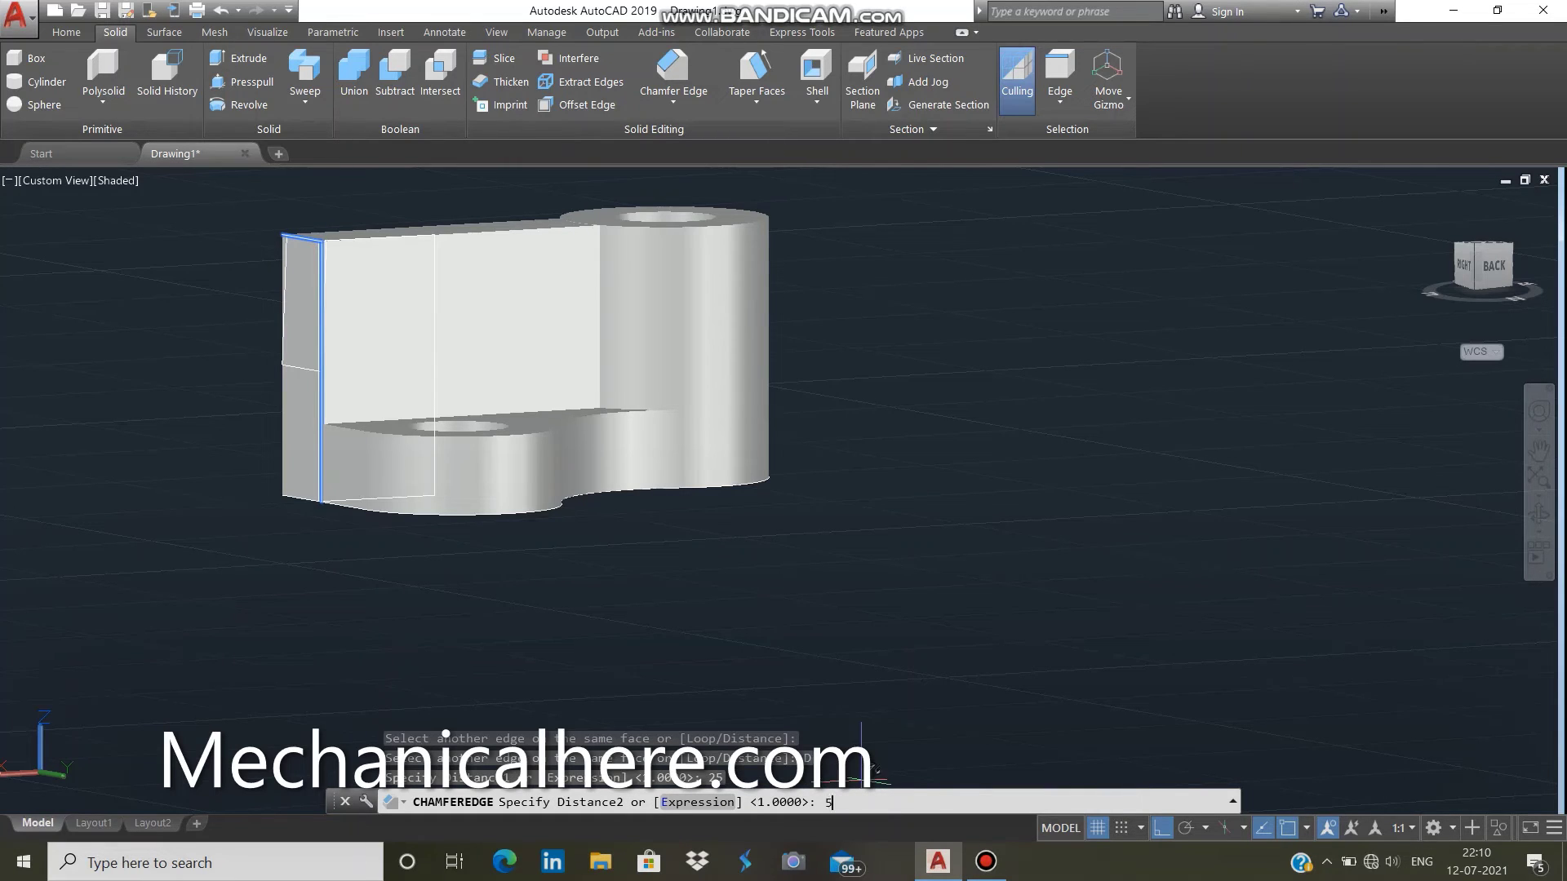
text(0)
key(Return)
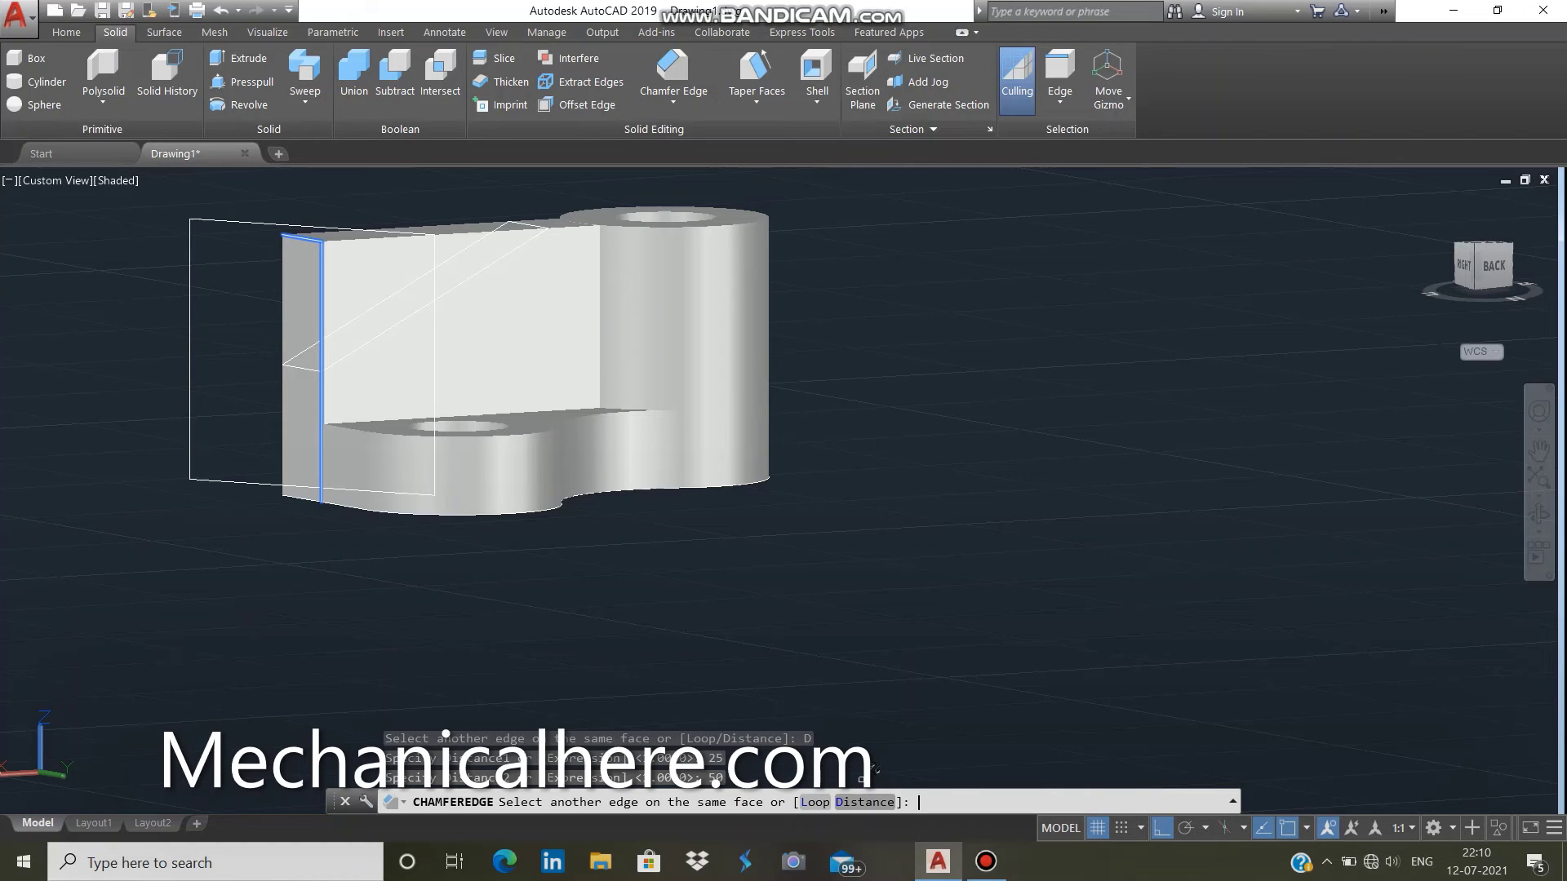
right_click(992, 755)
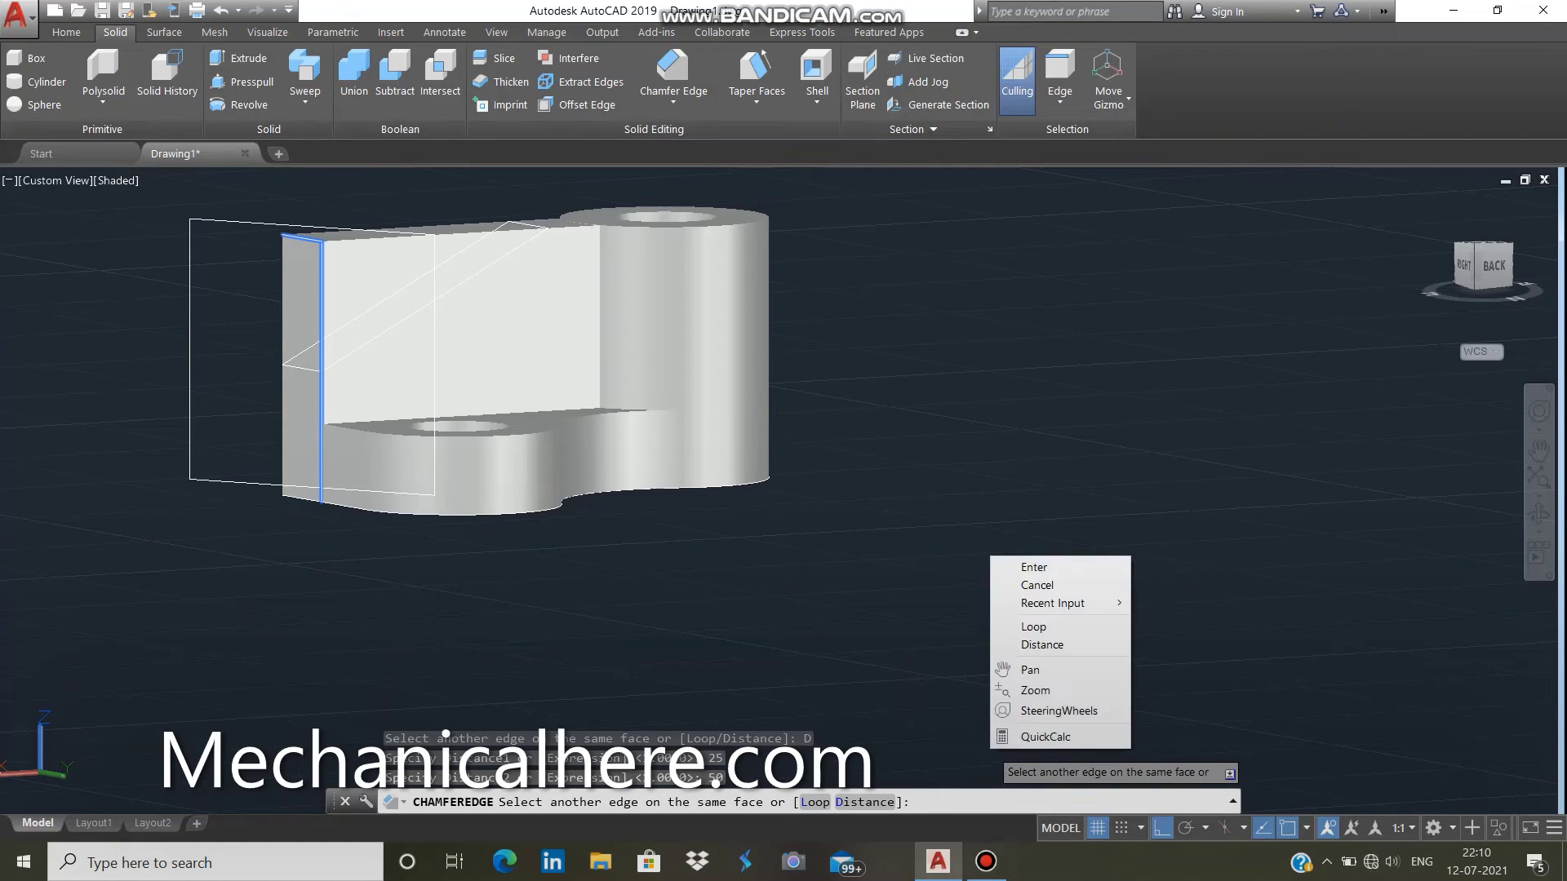
click(1034, 567)
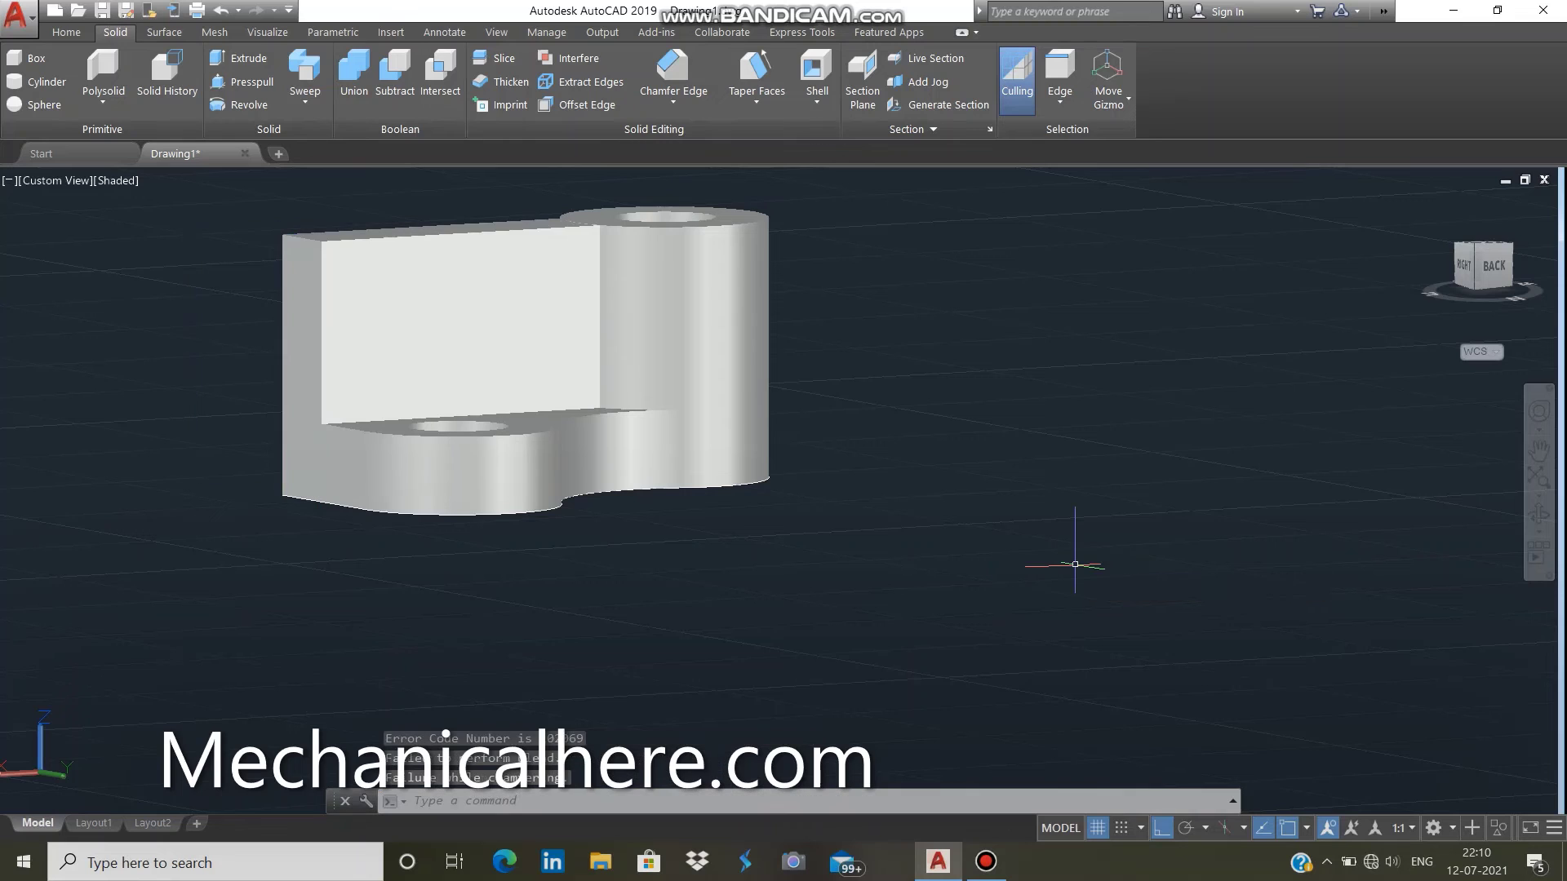
middle_drag(679, 441, 1174, 620)
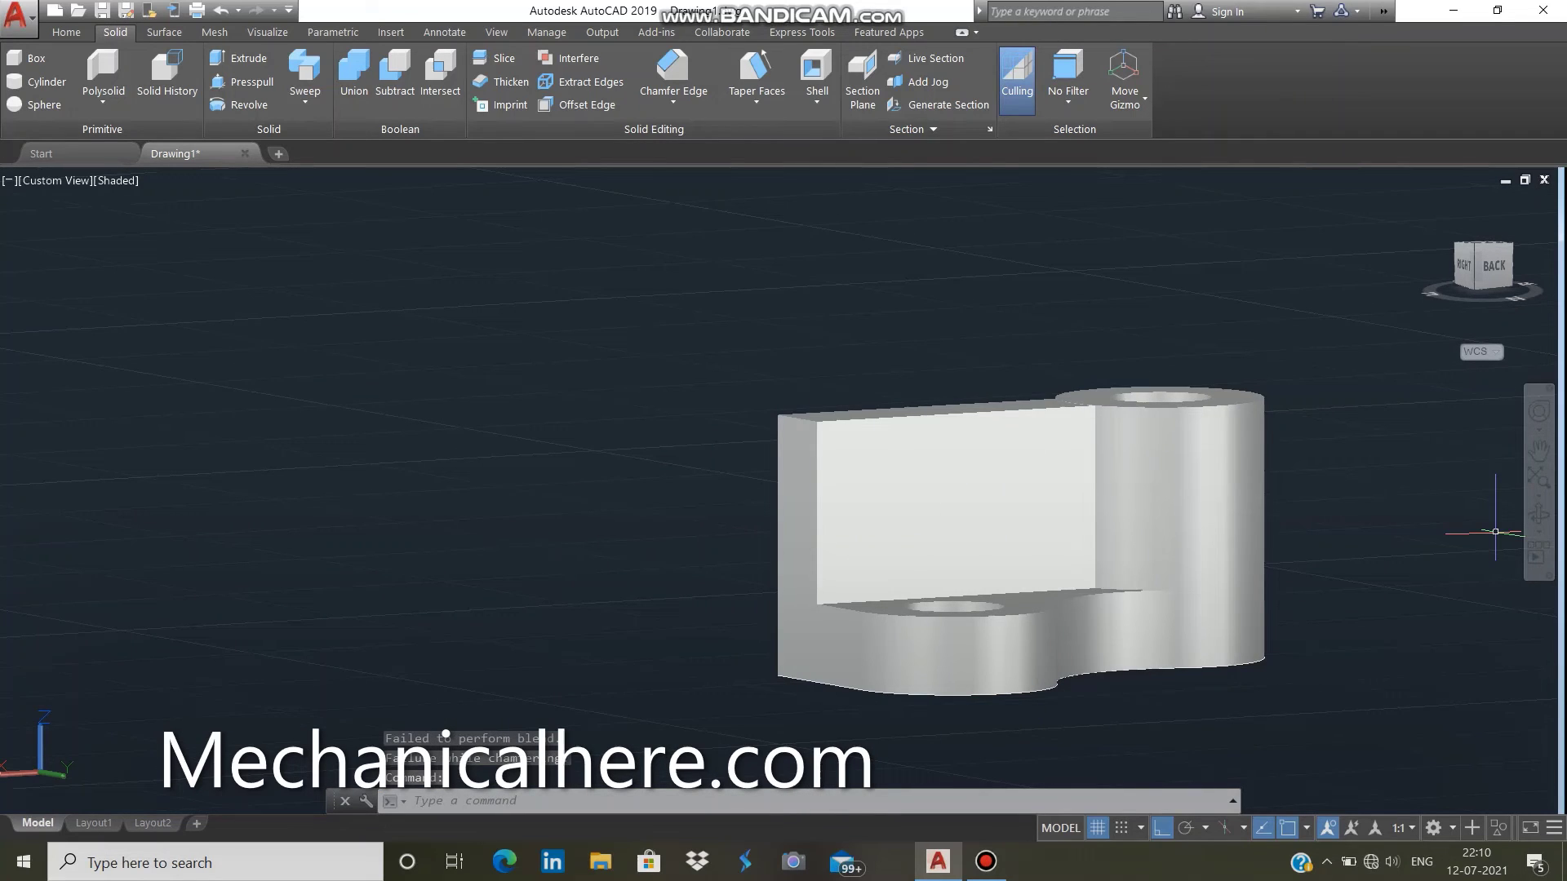
Orbit from a top-down view to an oblique angle showing the arm's notched end face
click(1538, 513)
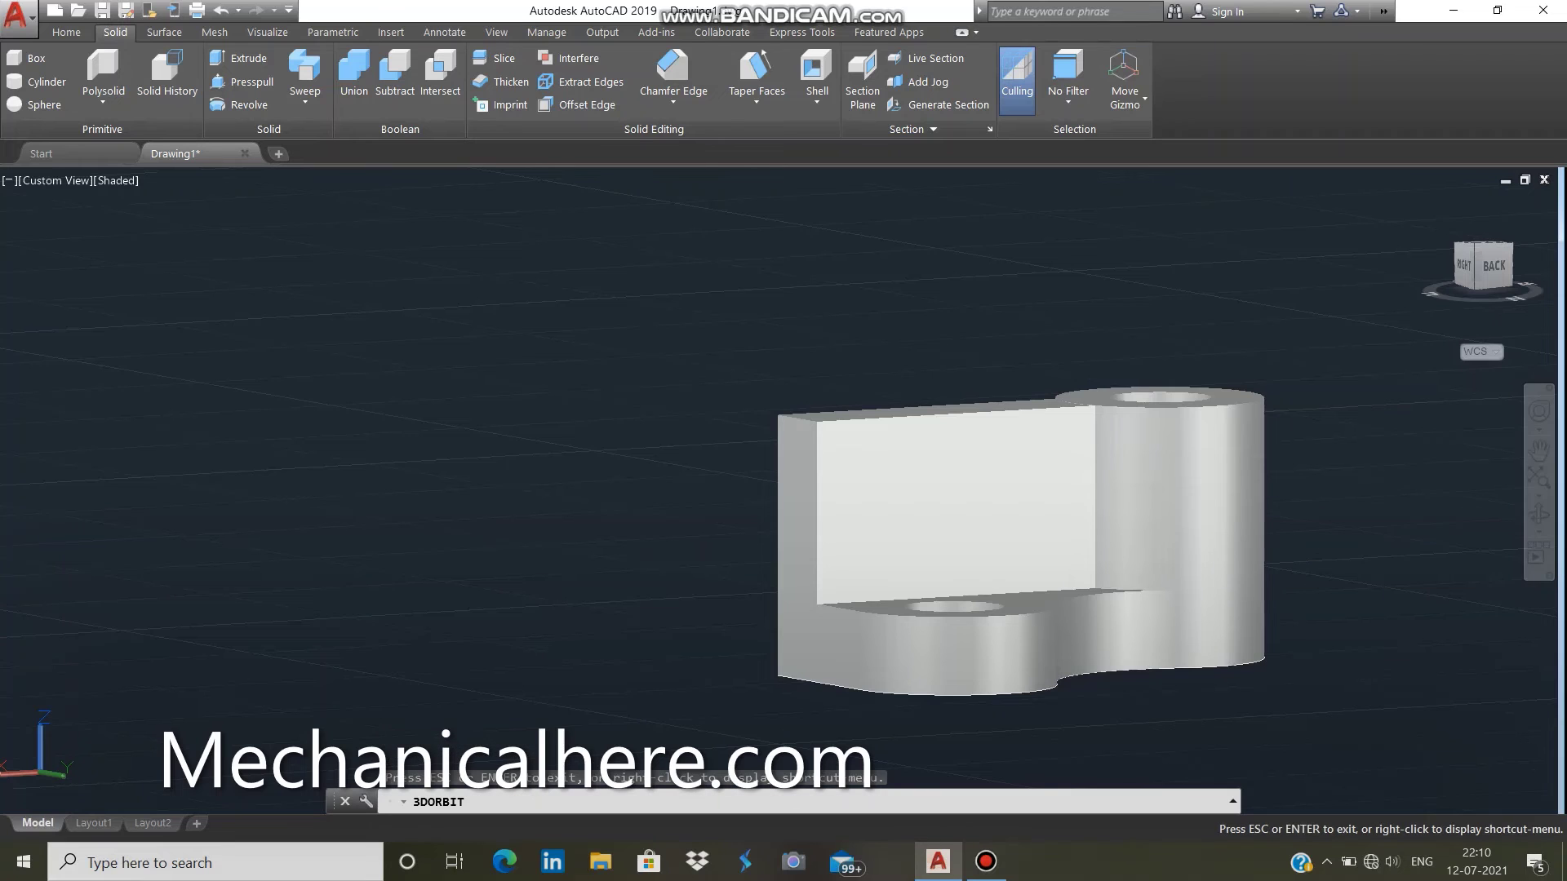
mouse_move(532, 455)
mouse_down()
mouse_move(764, 537)
mouse_move(800, 529)
mouse_move(740, 469)
mouse_up()
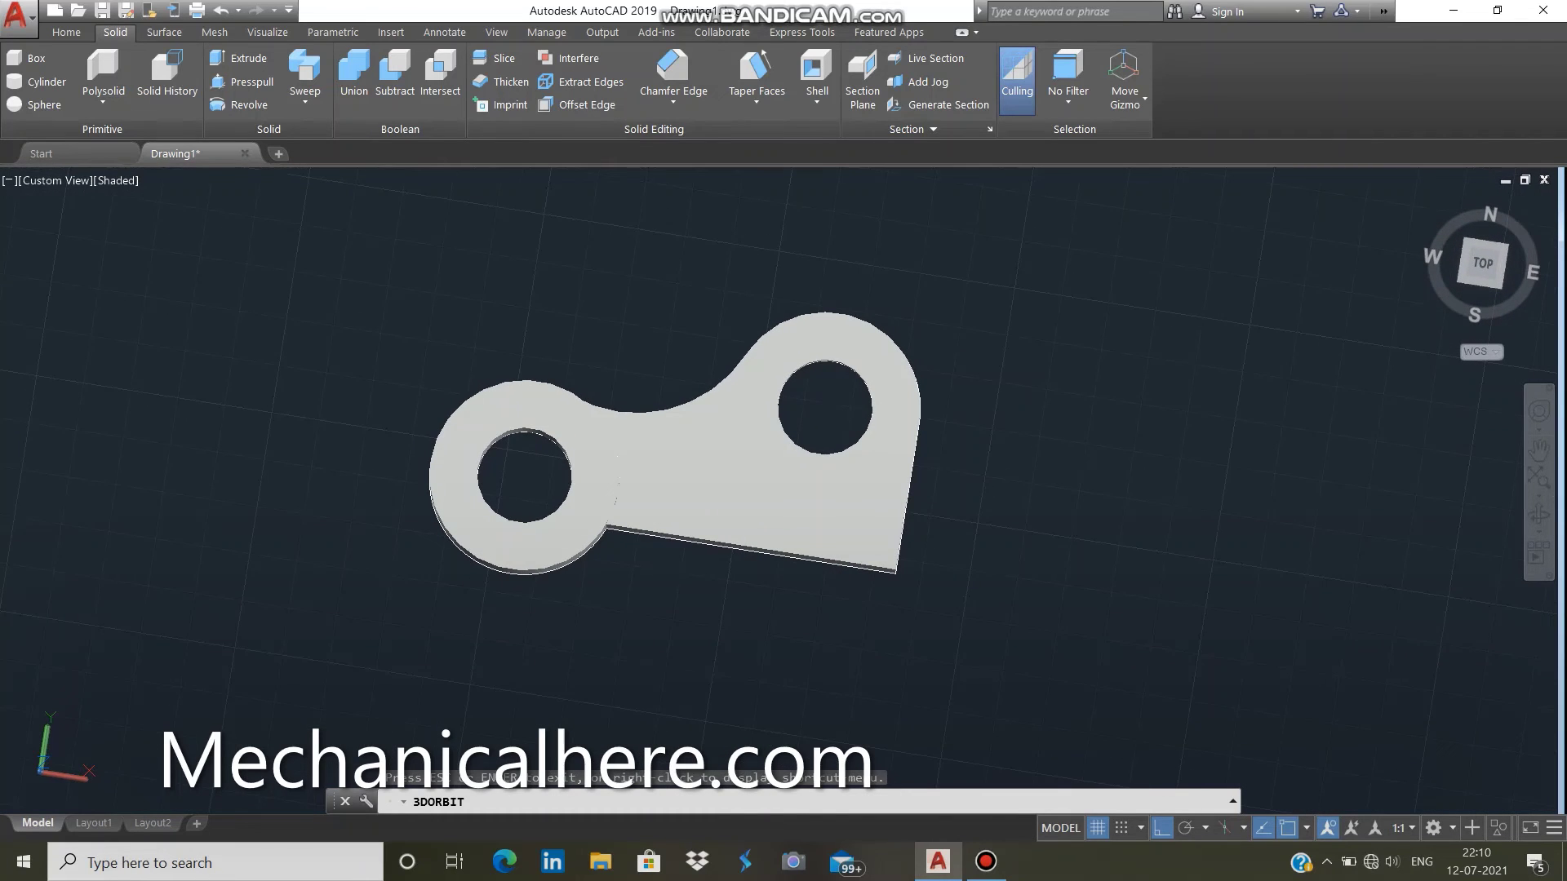
drag(902, 447, 902, 447)
drag(927, 549, 929, 546)
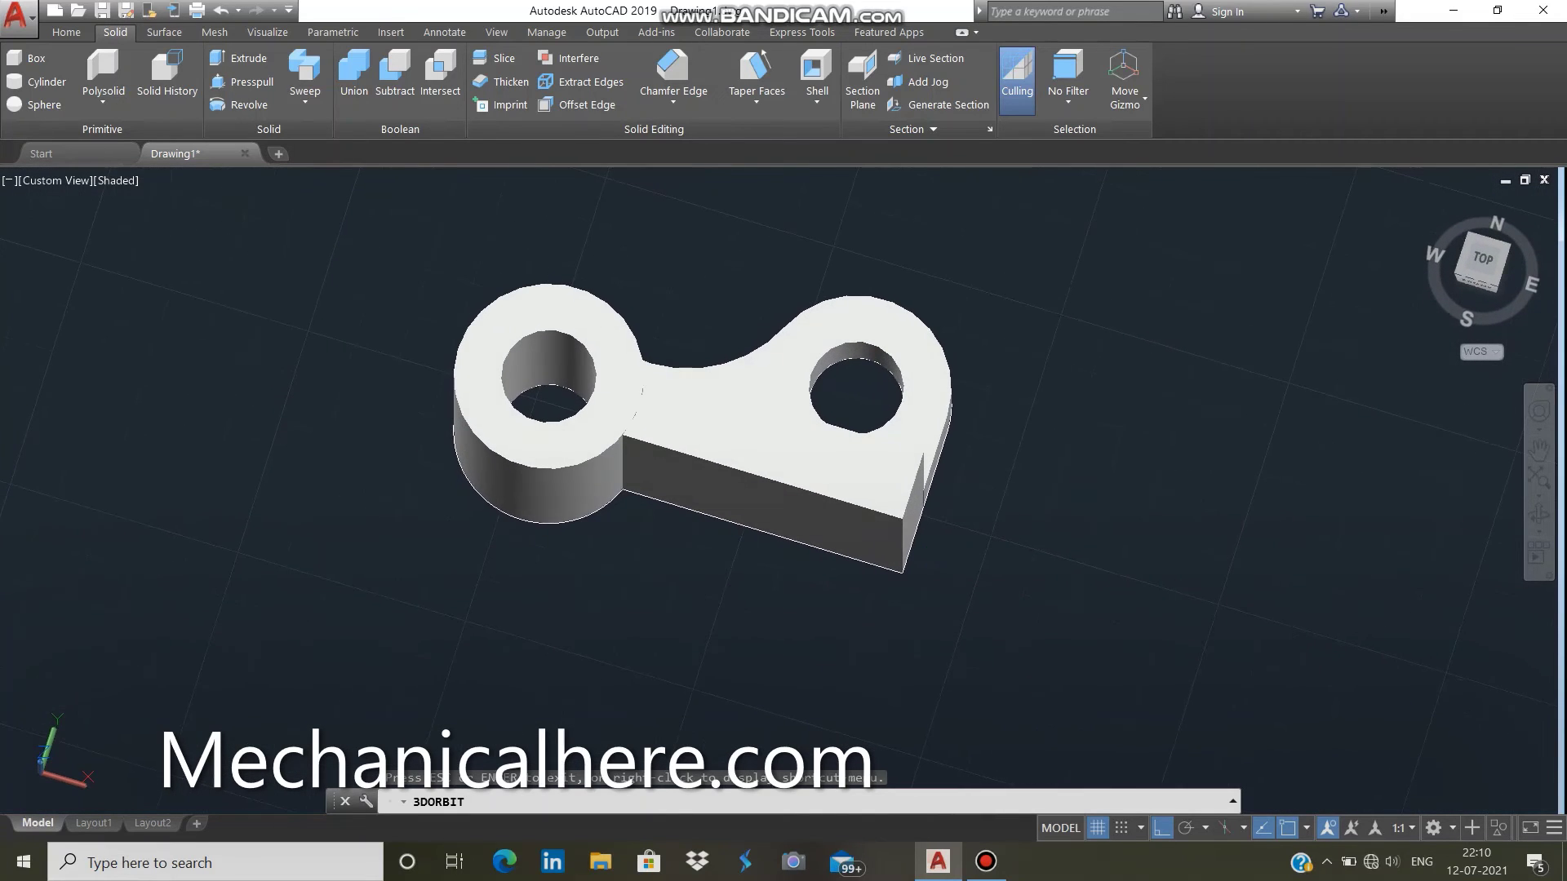
drag(1016, 427, 1014, 425)
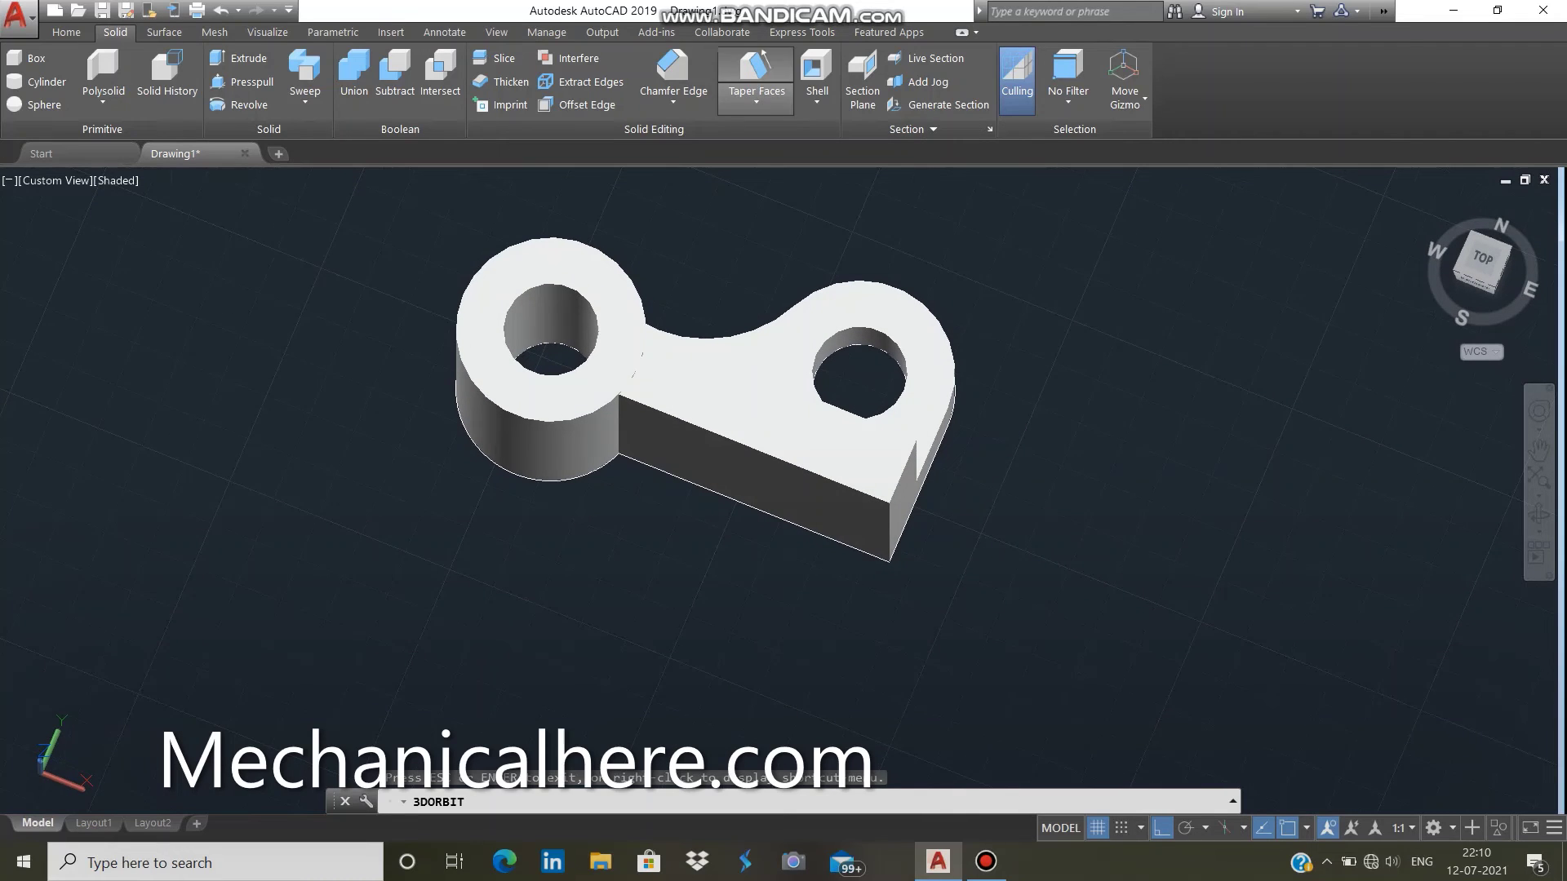
click(672, 77)
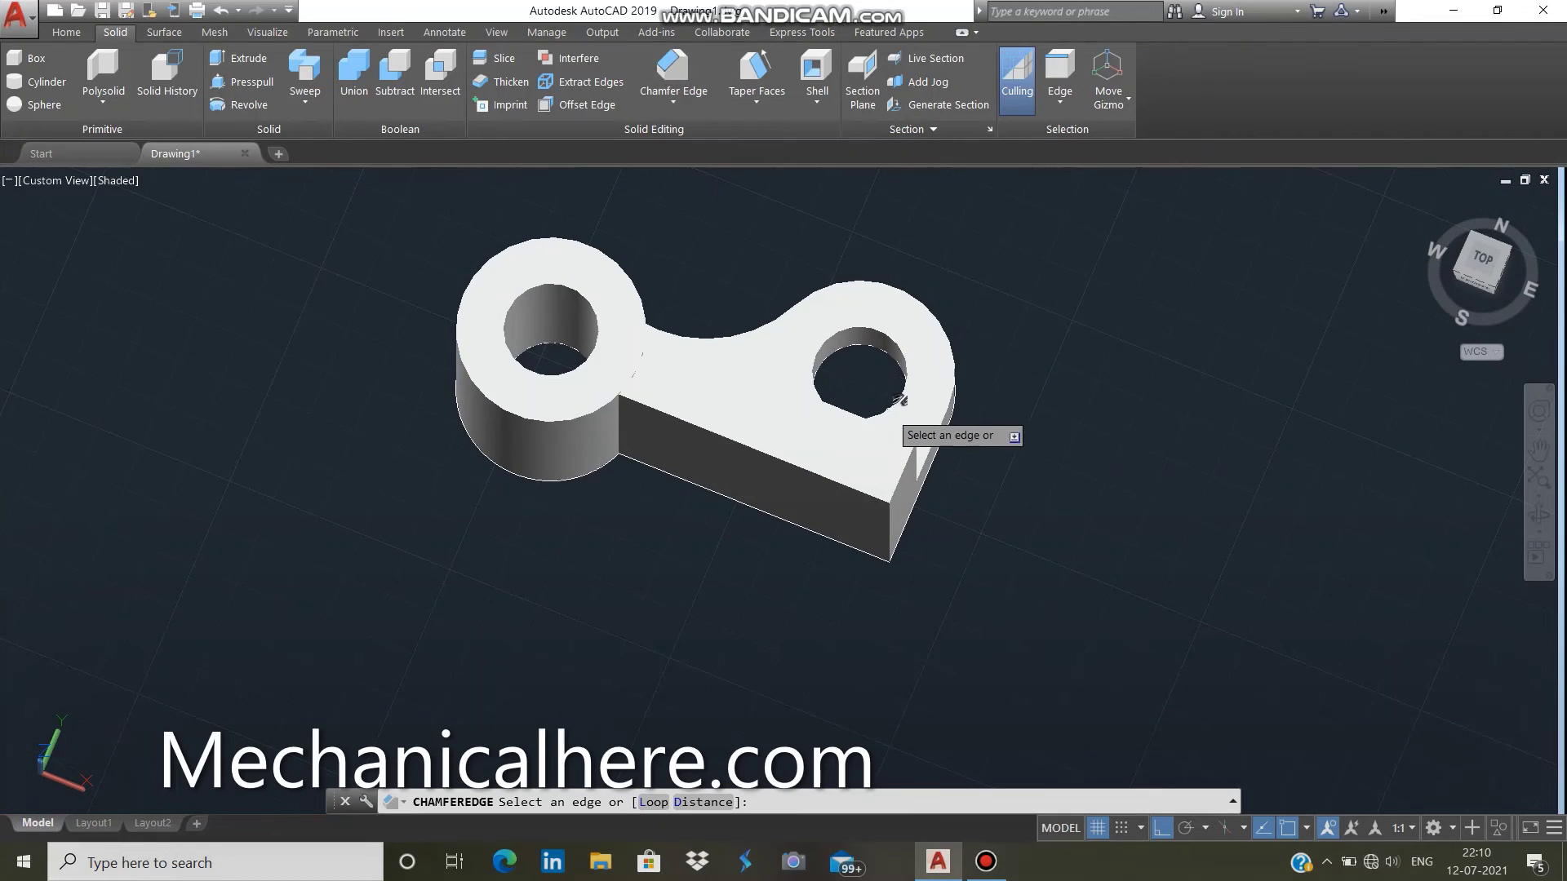
scroll(908, 467, up, 3)
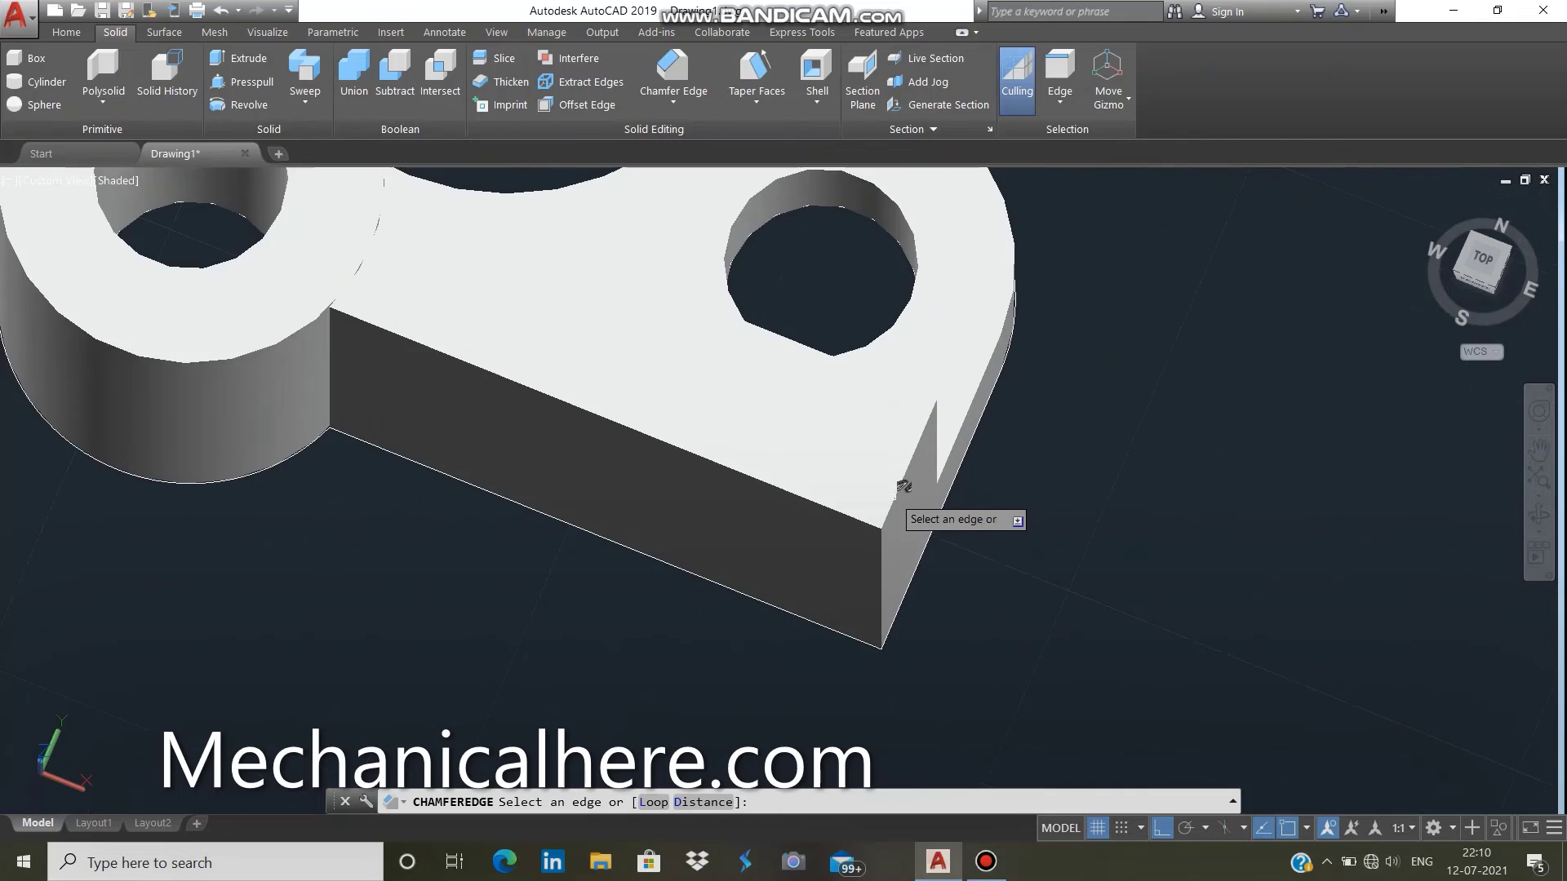
scroll(906, 482, up, 3)
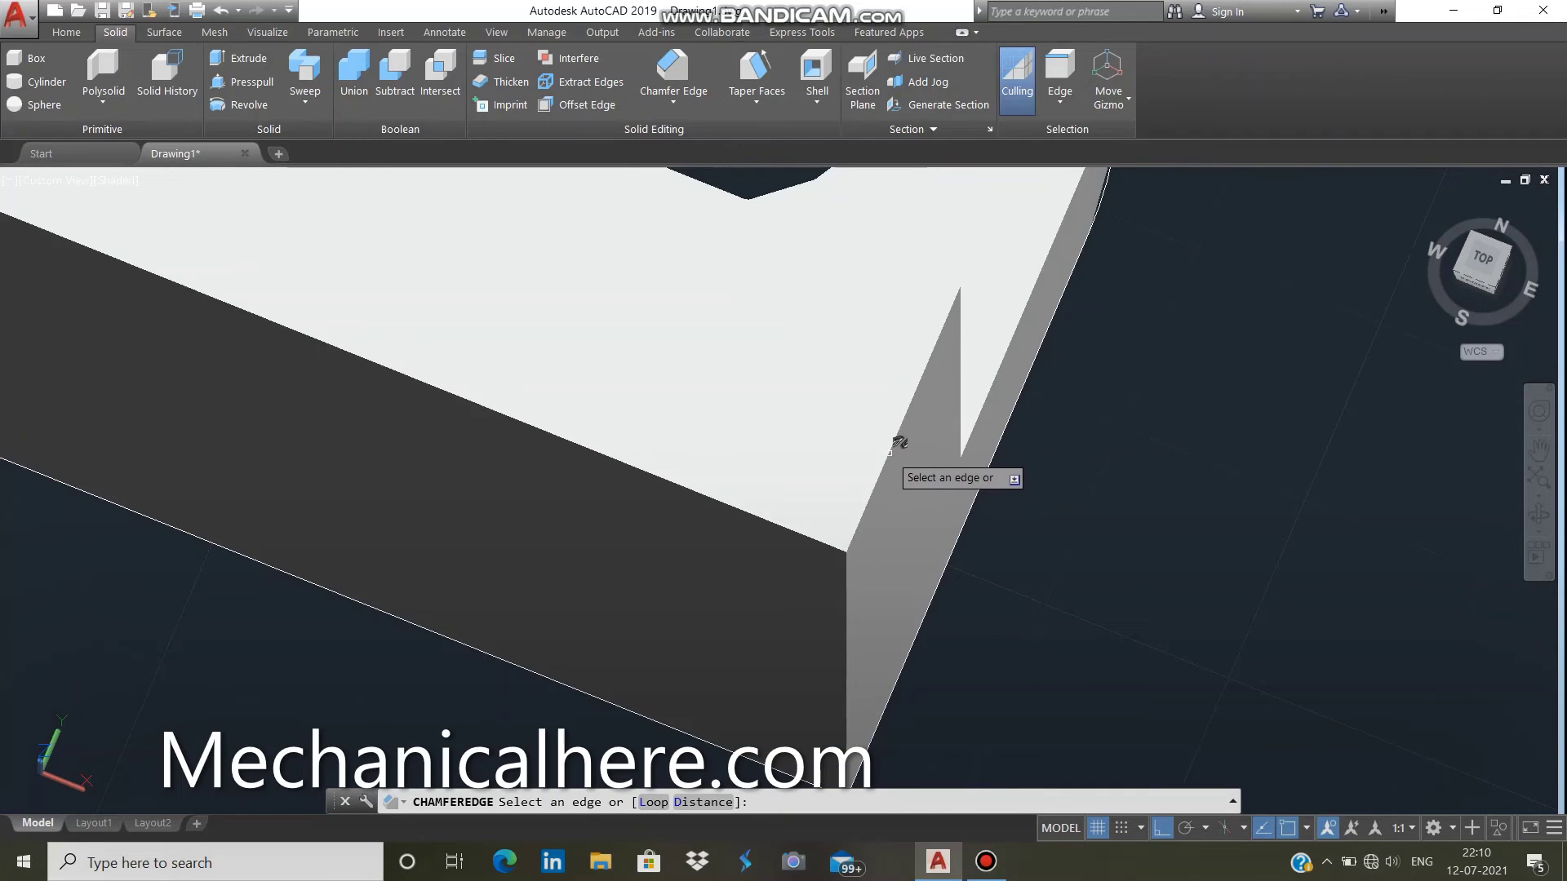
click(892, 457)
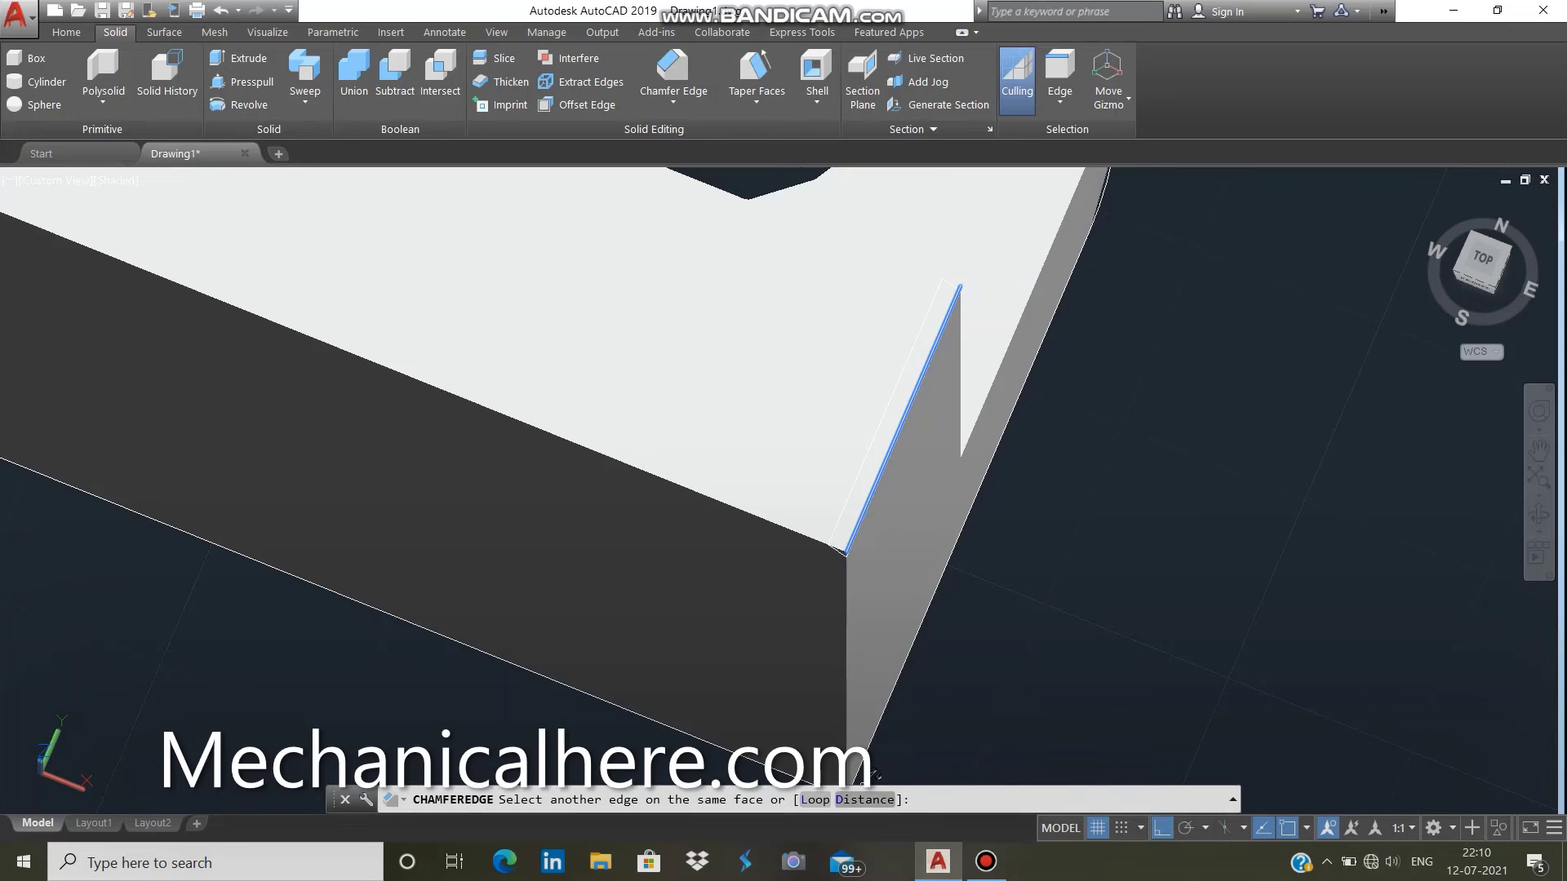
text(D)
key(Return)
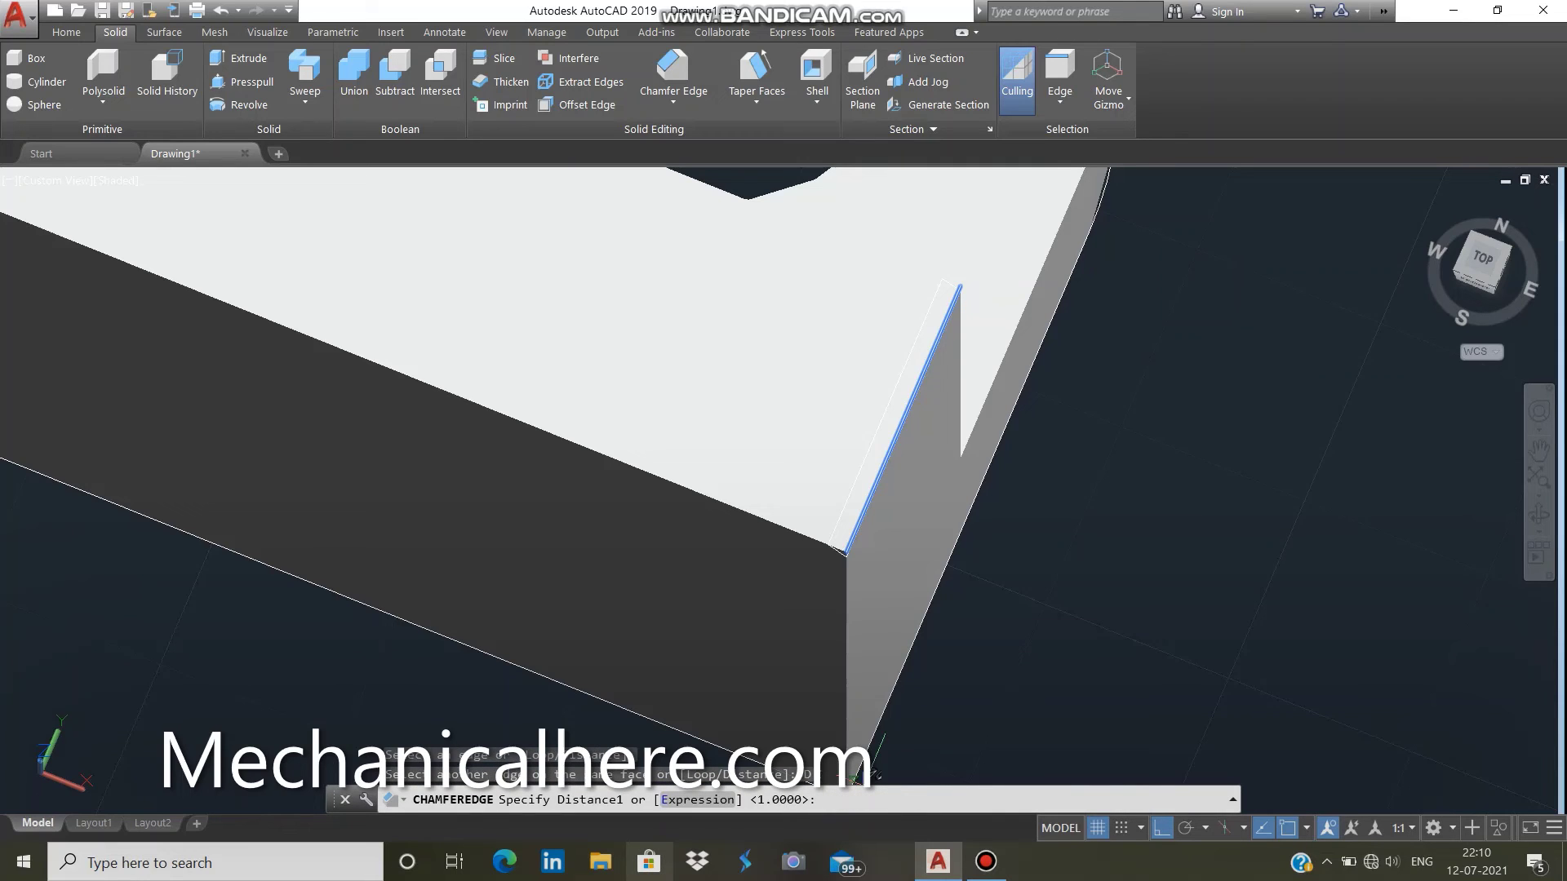
key(Return)
text(0)
key(Return)
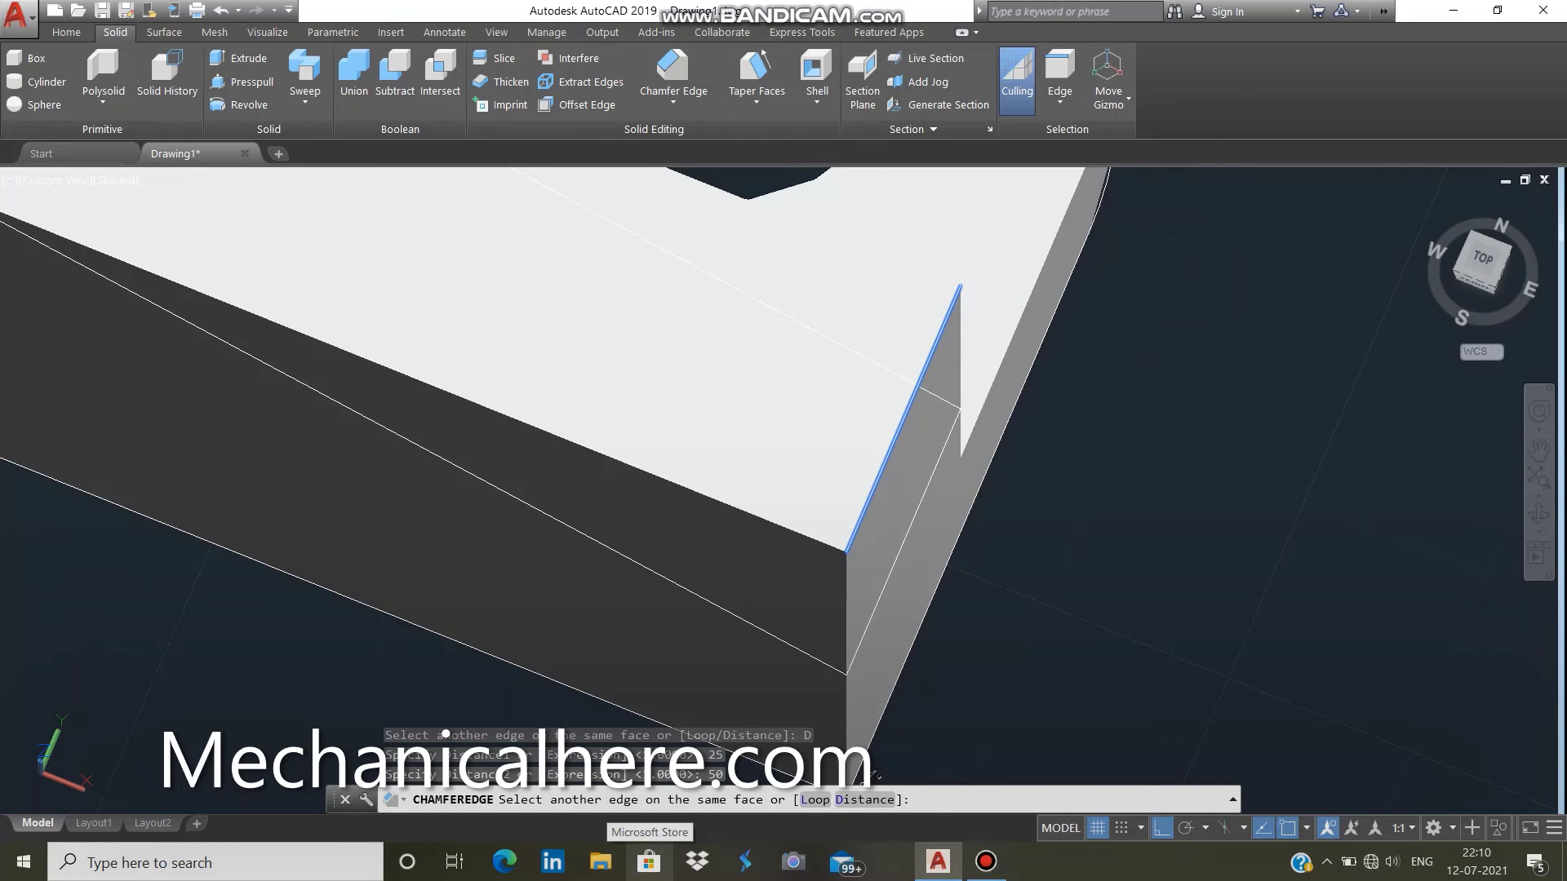
key(Return)
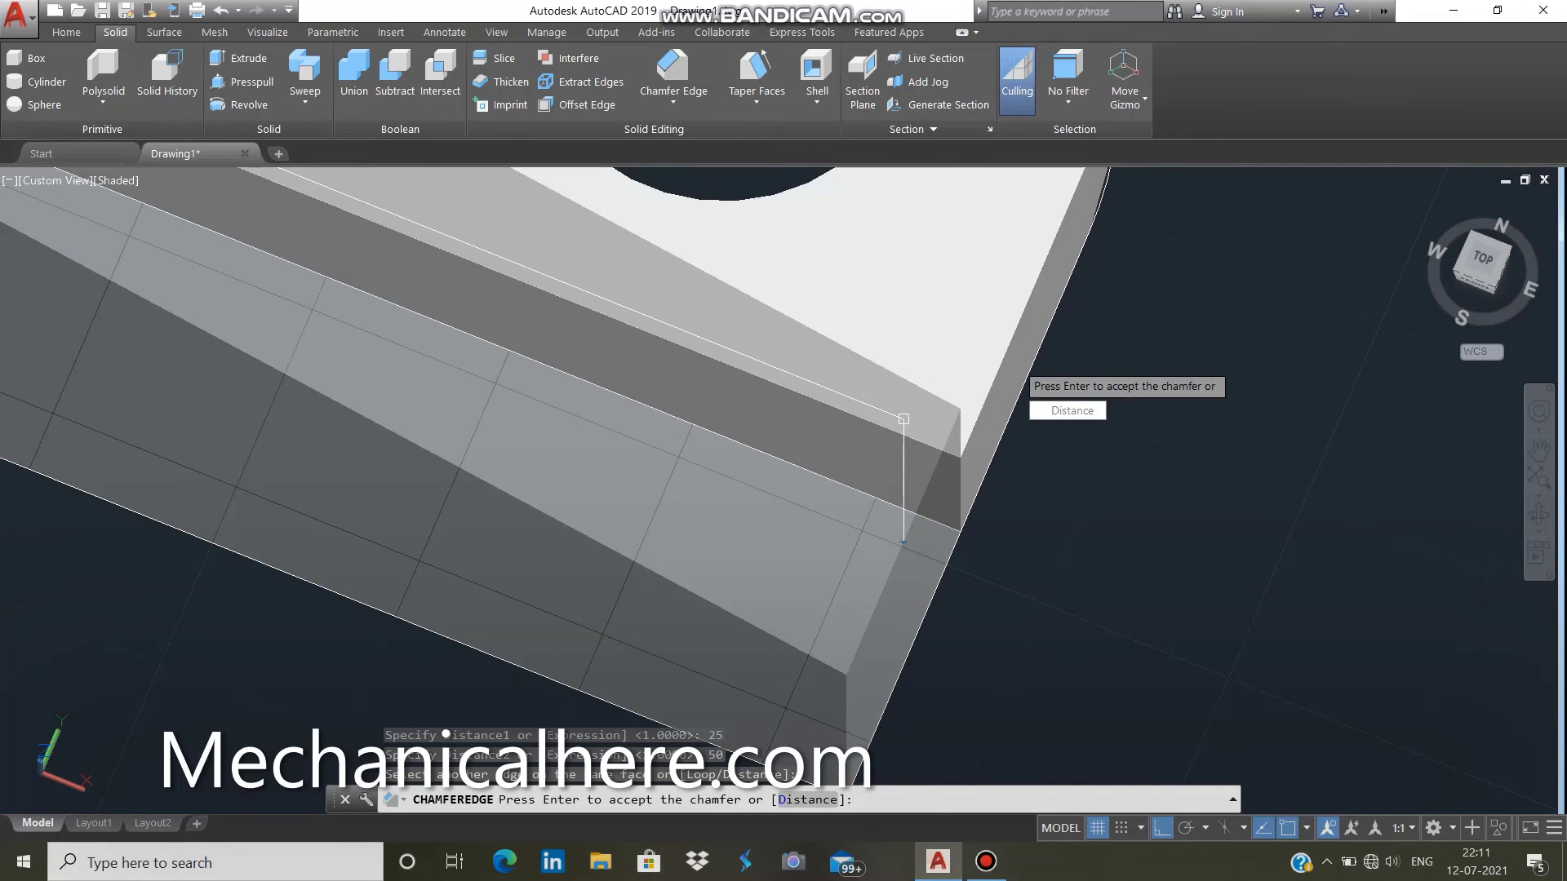
scroll(1044, 335, down, 3)
scroll(1045, 335, down, 3)
scroll(796, 326, down, 2)
scroll(798, 312, up, 2)
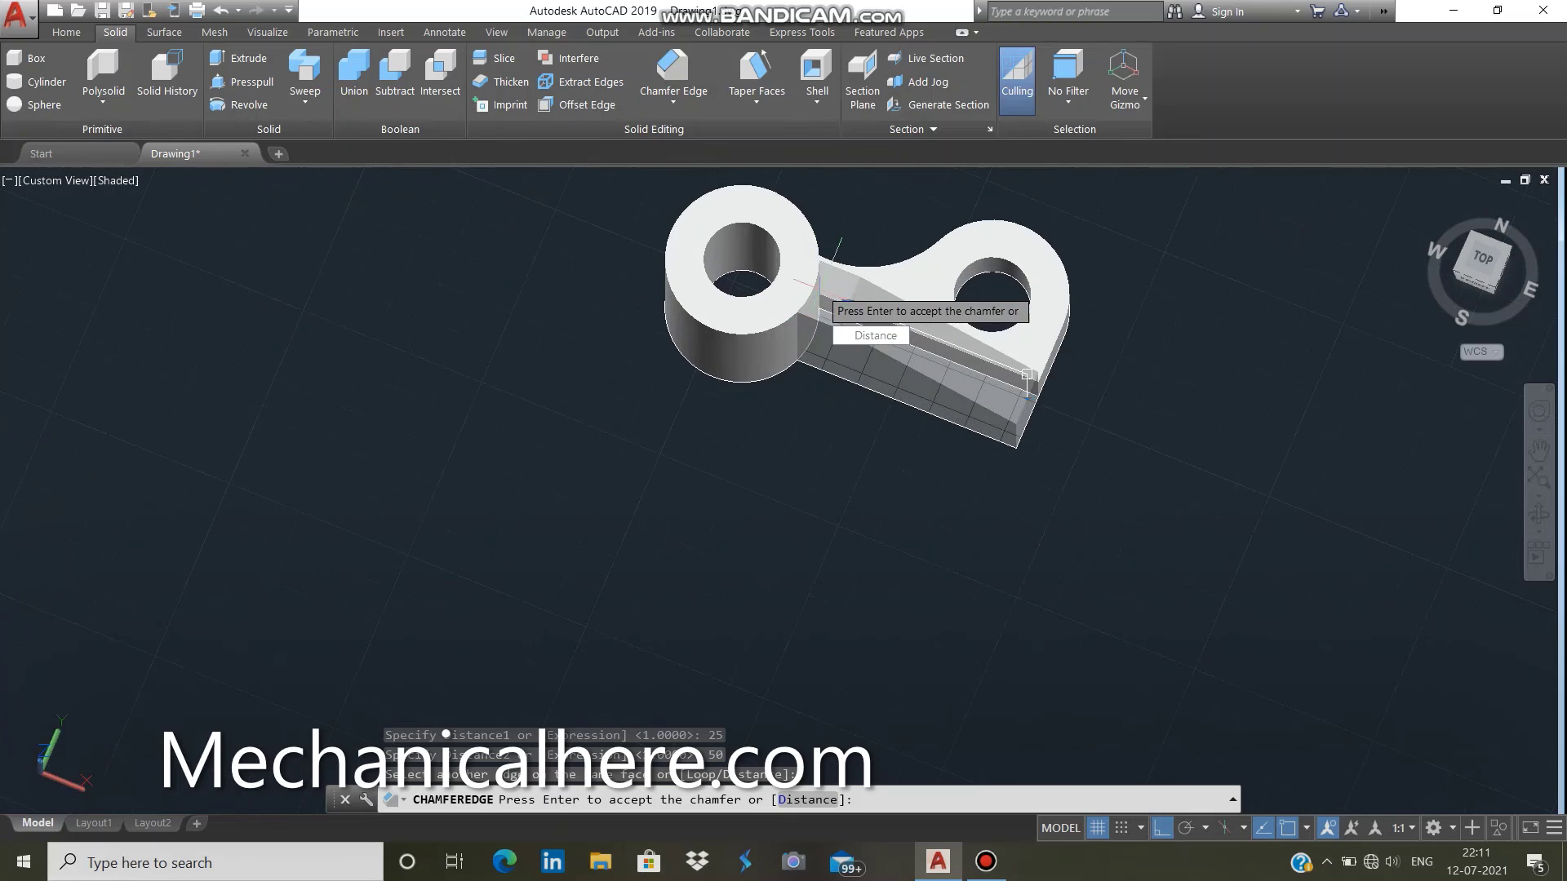
scroll(824, 278, up, 2)
scroll(833, 273, up, 2)
scroll(873, 236, up, 2)
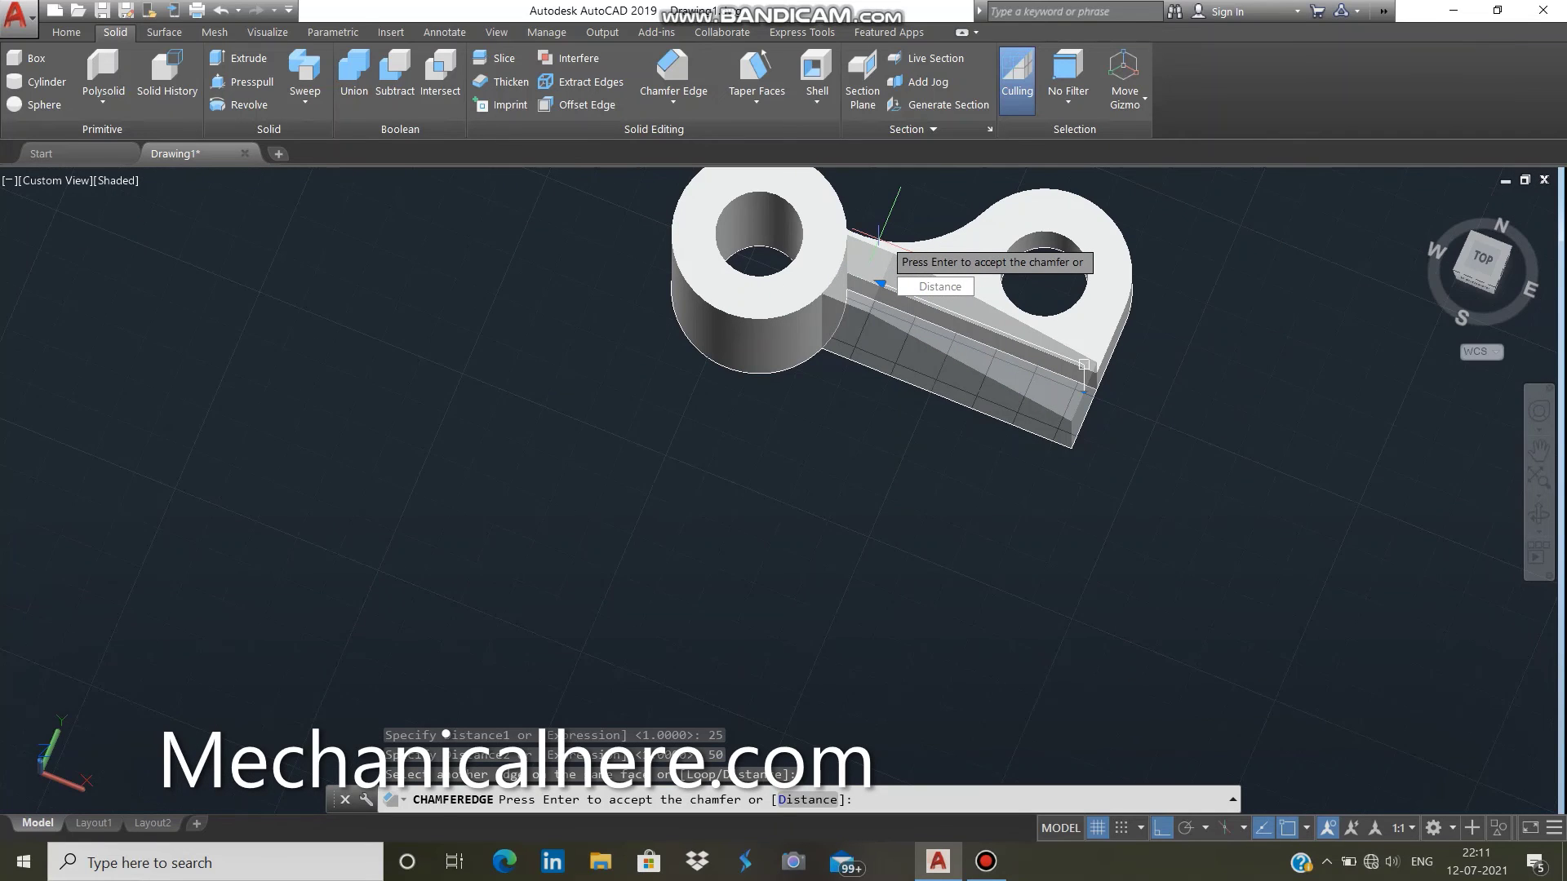
mouse_move(879, 236)
shift+middle_down()
mouse_move(1006, 292)
mouse_move(1006, 367)
mouse_move(1005, 292)
mouse_move(1005, 351)
shift+middle_up()
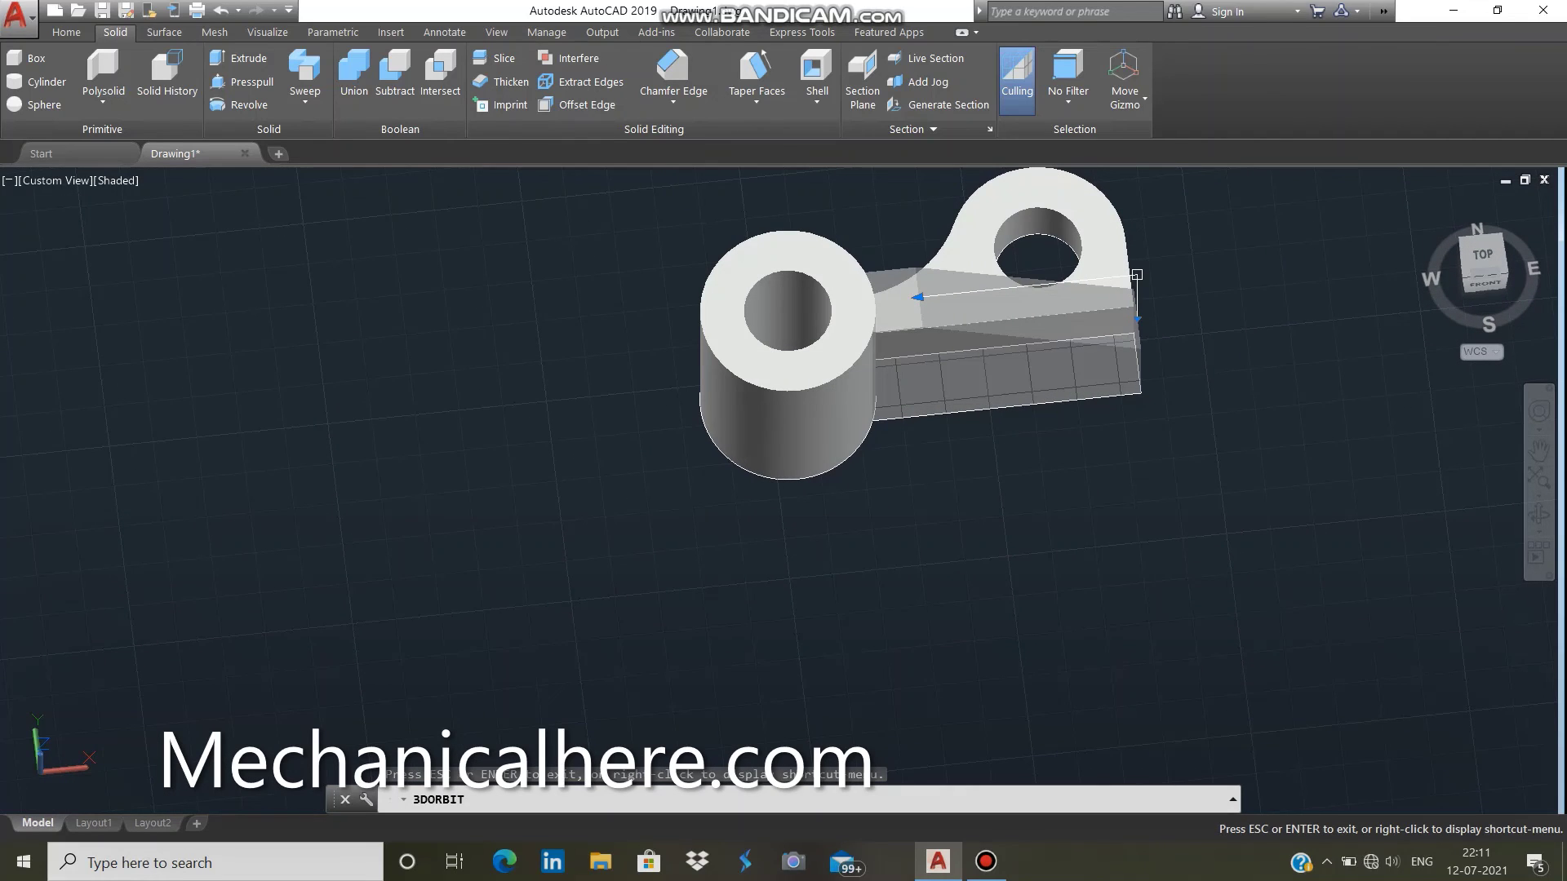
scroll(1136, 275, up, 5)
scroll(855, 351, down, 3)
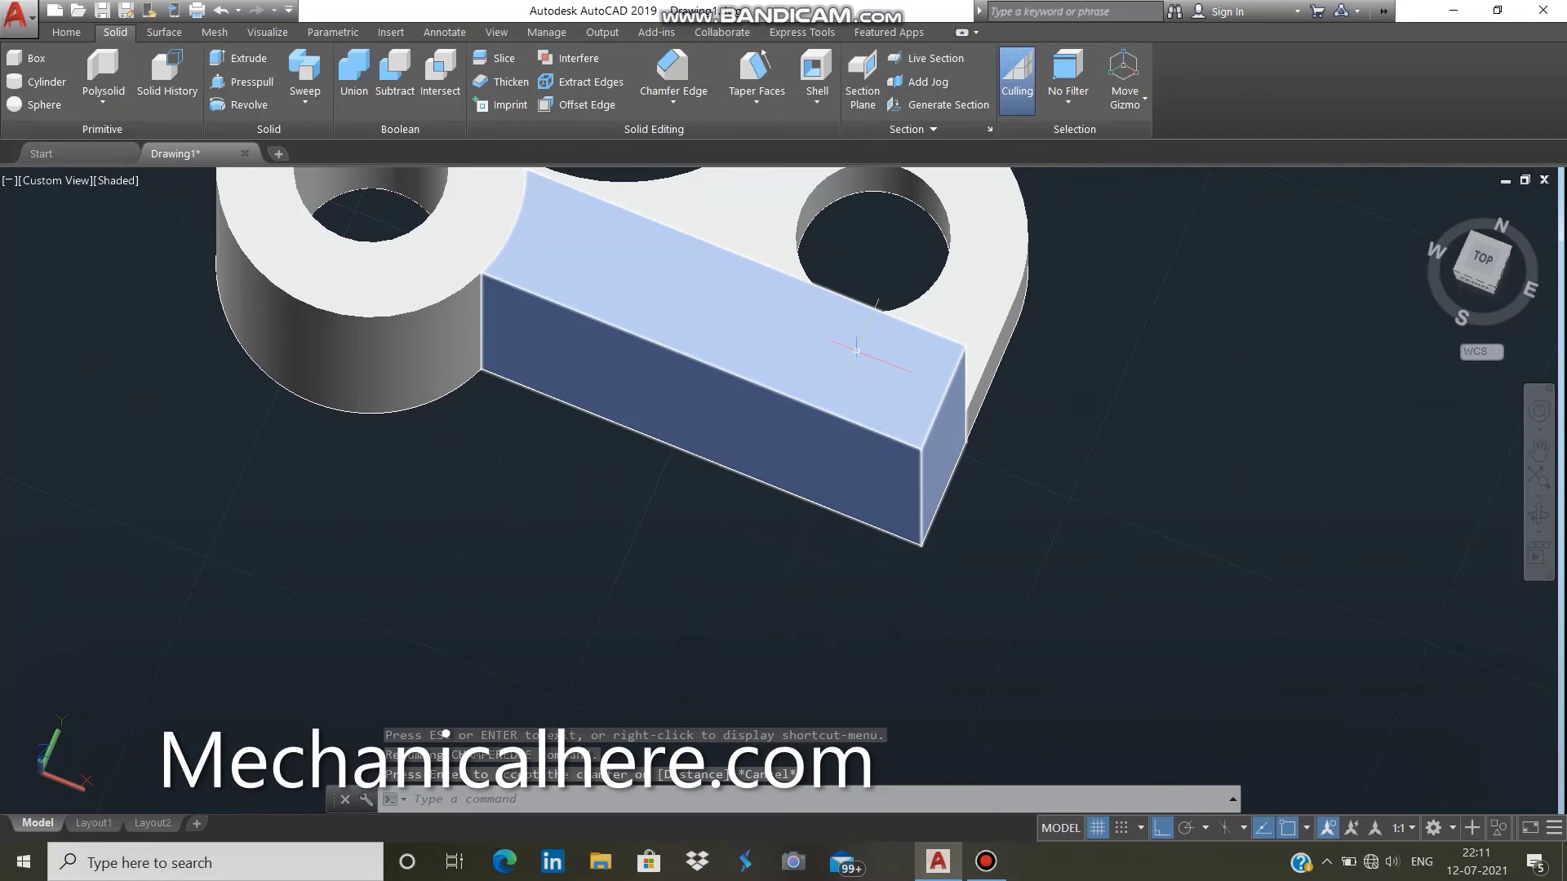
scroll(855, 351, down, 4)
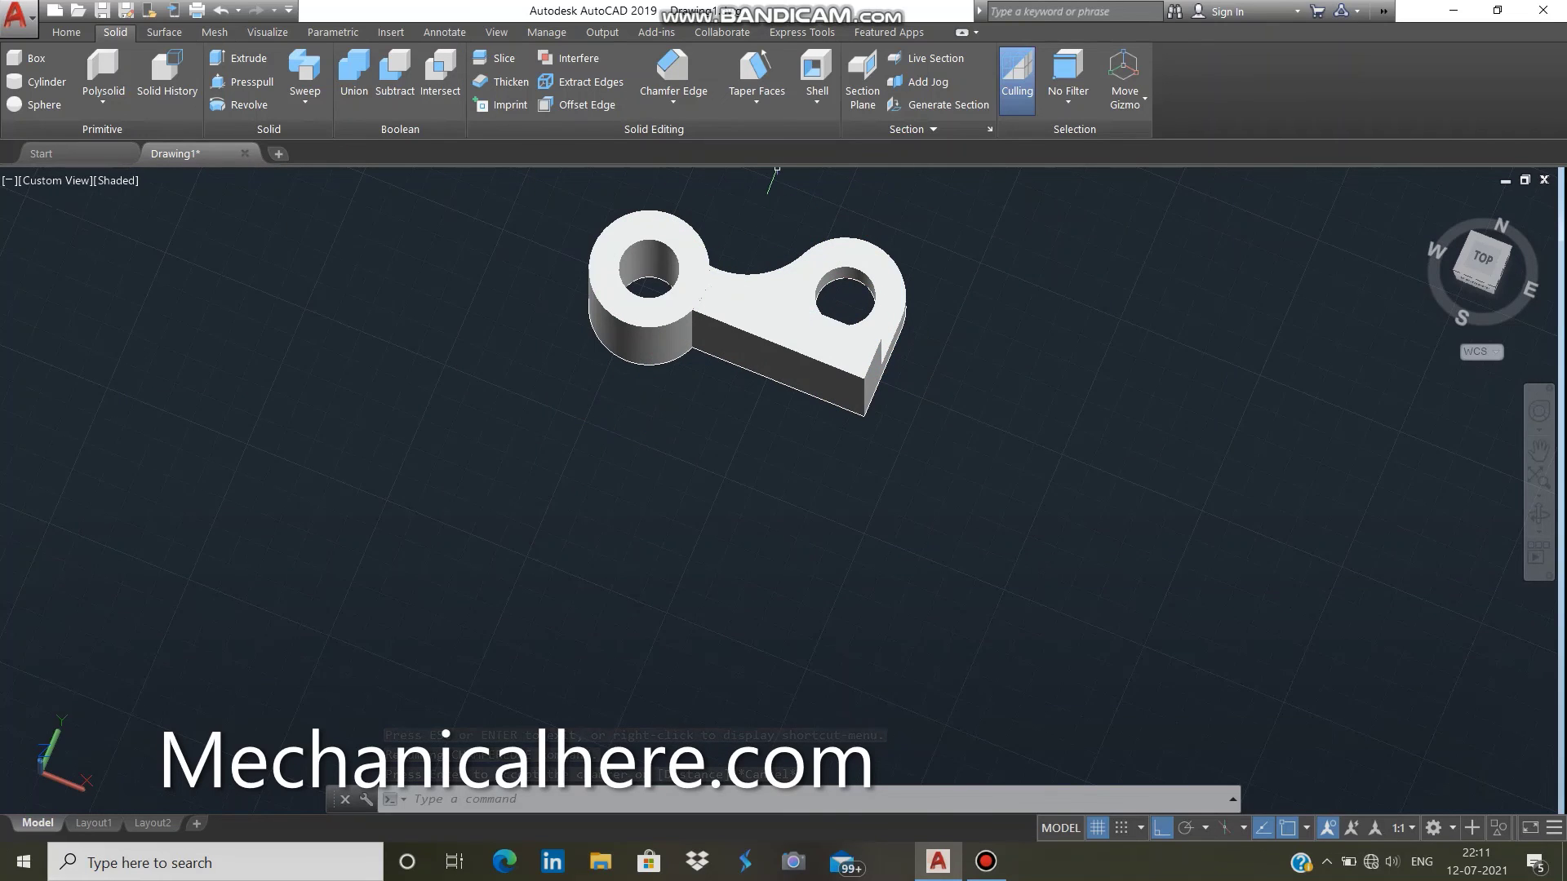
Chamfer the edge at the arm's notched end with distances 25 and 50
click(673, 78)
scroll(917, 287, up, 2)
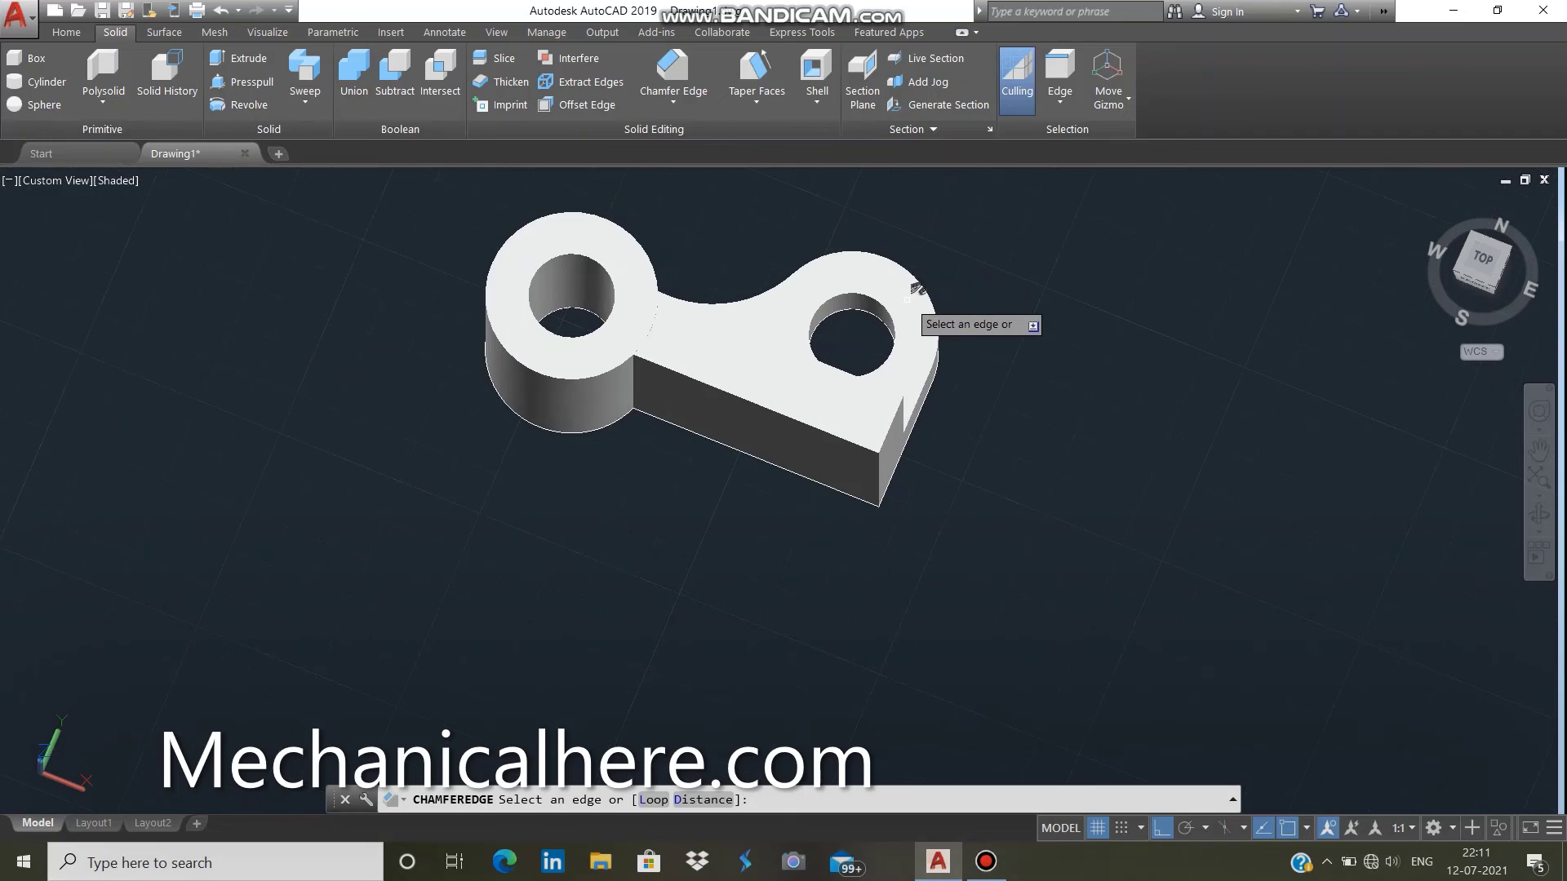
scroll(944, 383, up, 2)
click(885, 481)
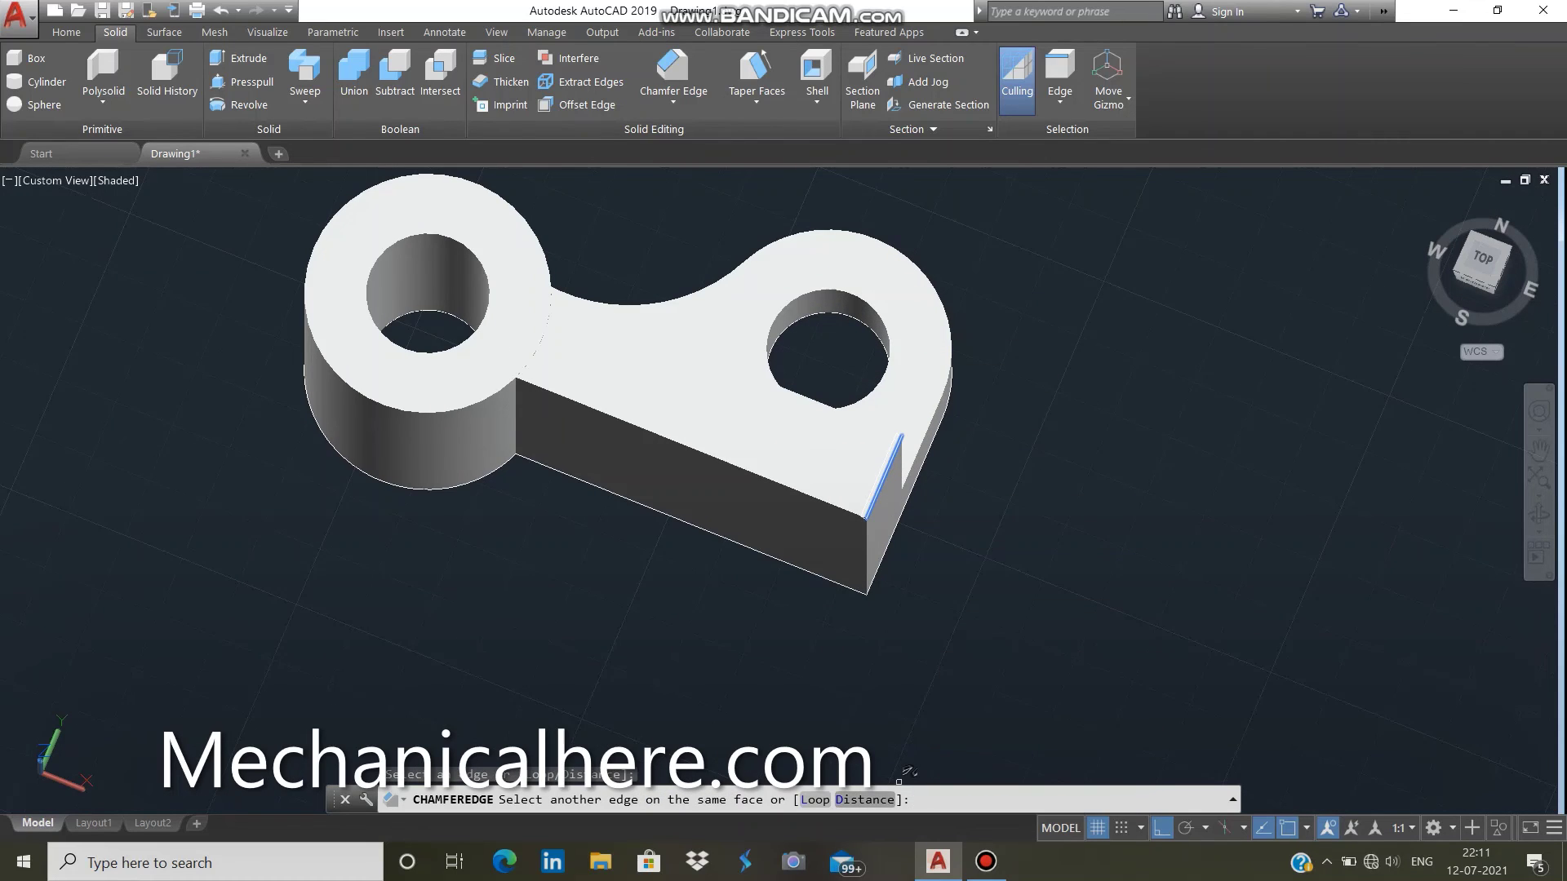
text(d)
key(Return)
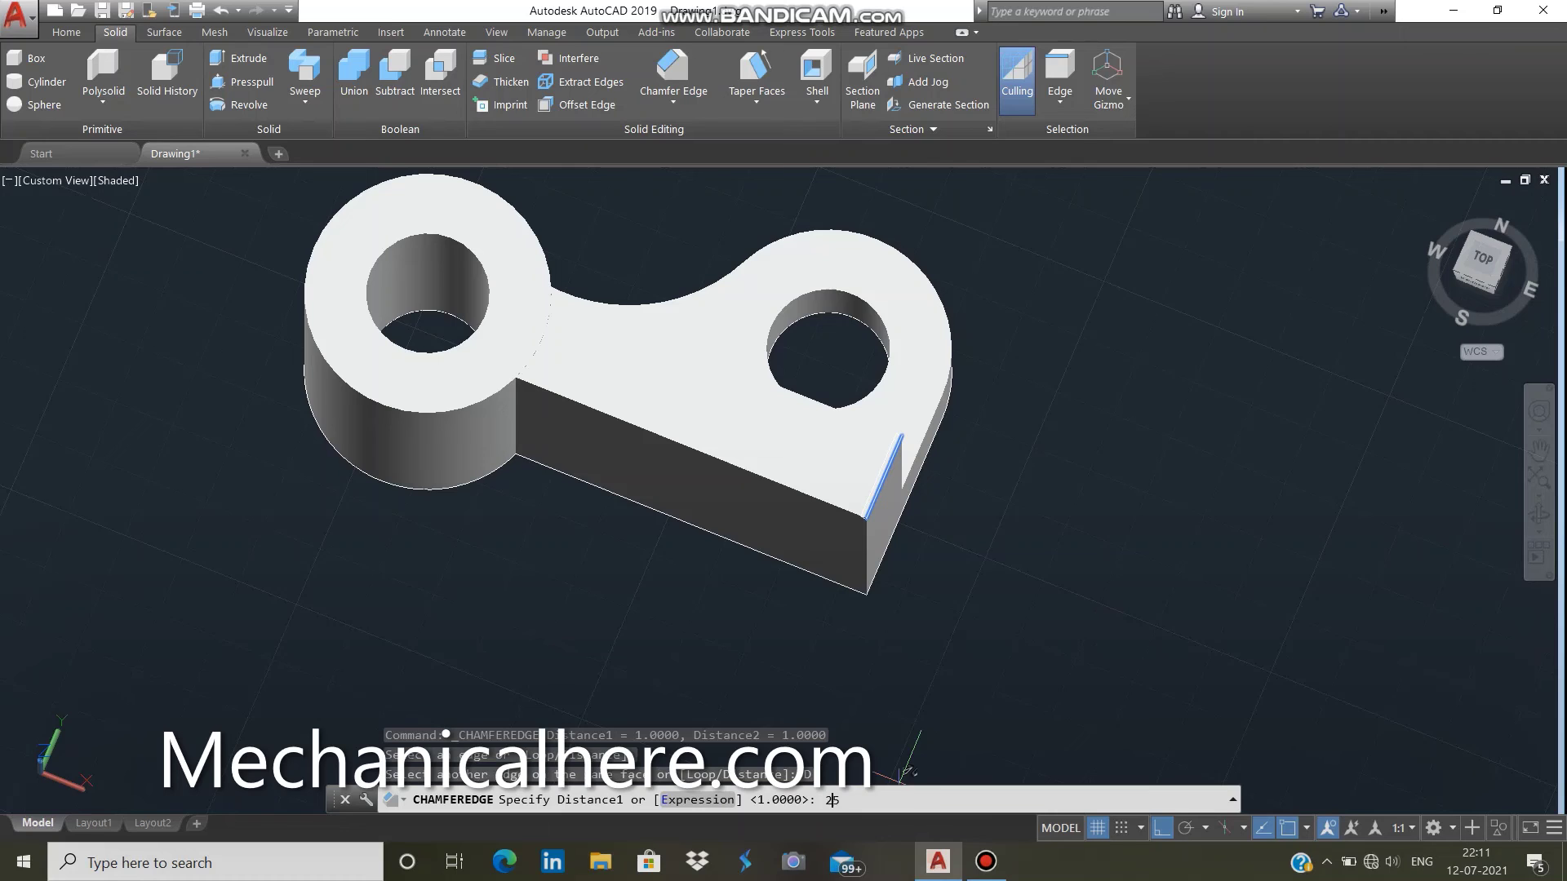
key(Return)
key(Return)
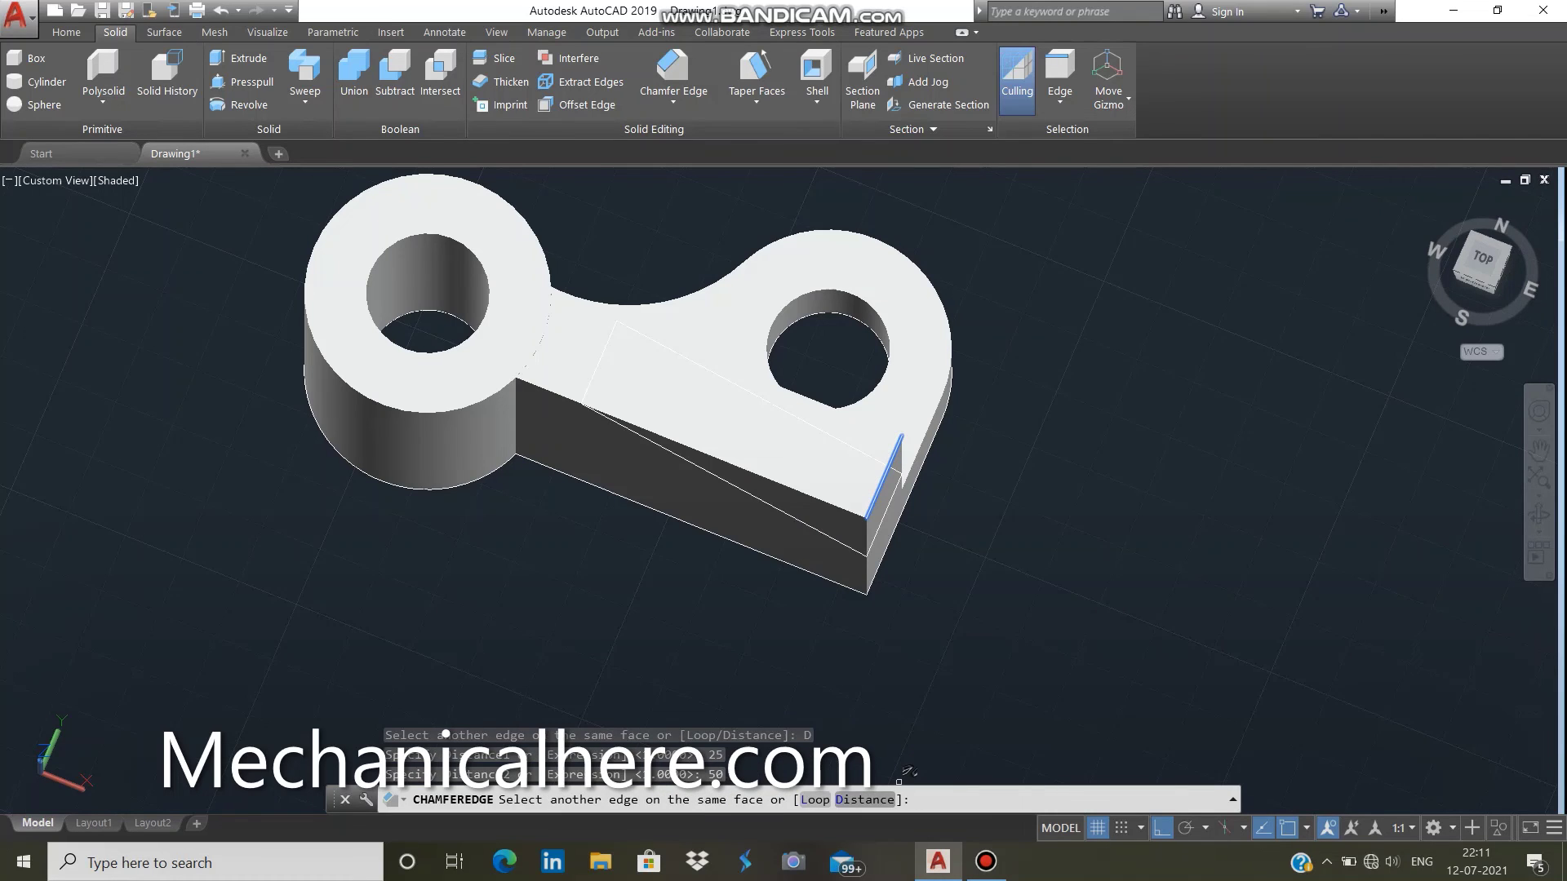
key(Return)
key(Return)
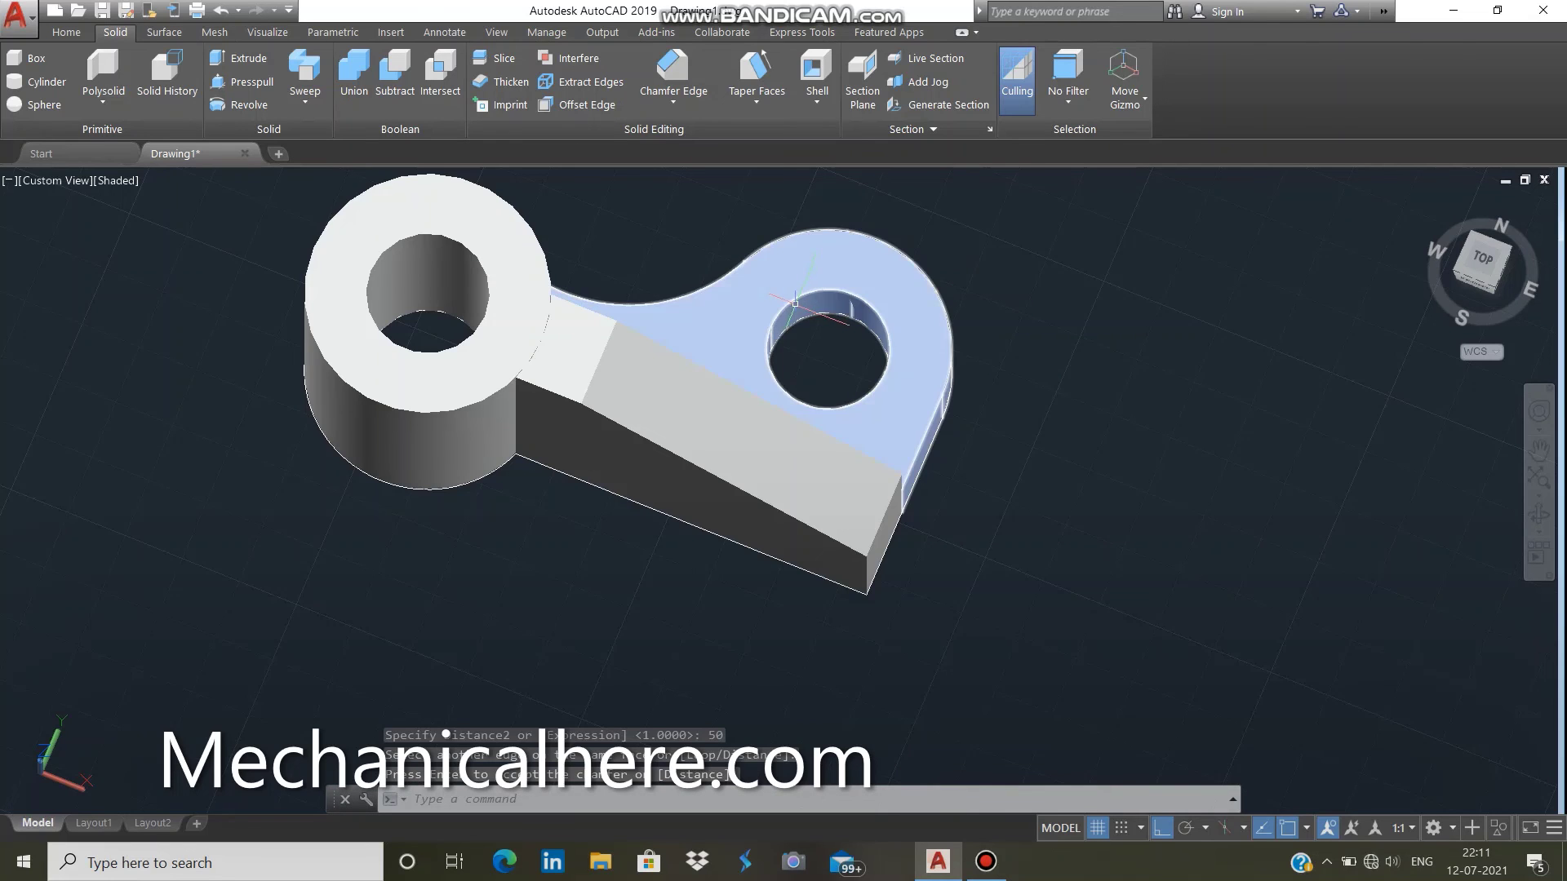
middle_drag(788, 307, 868, 444)
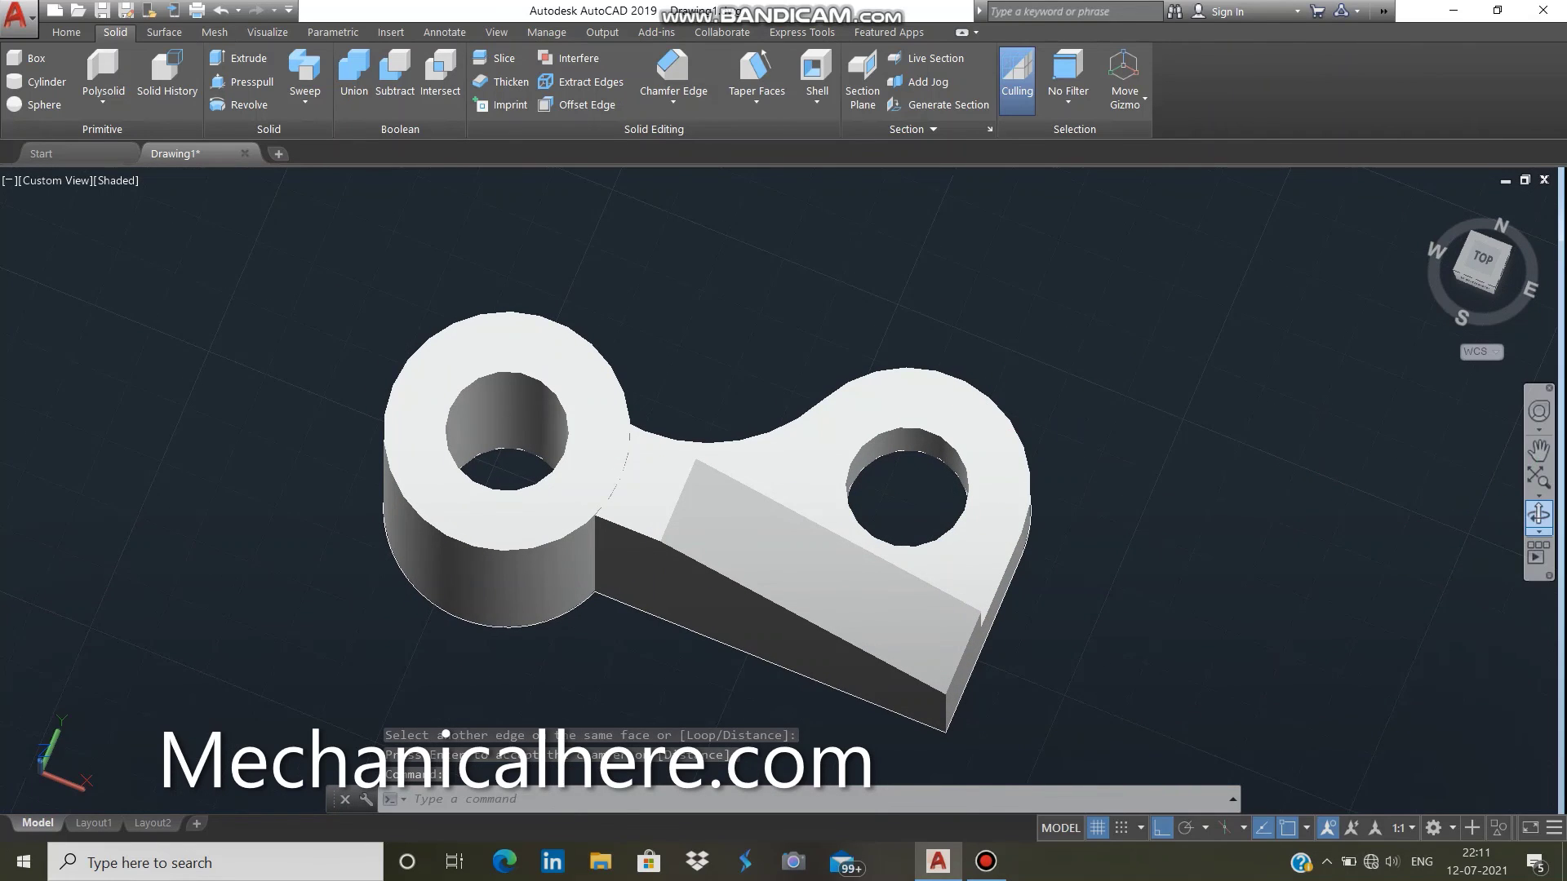
click(1538, 512)
Set the lever's visual style to Shaded with edges
drag(535, 248, 539, 245)
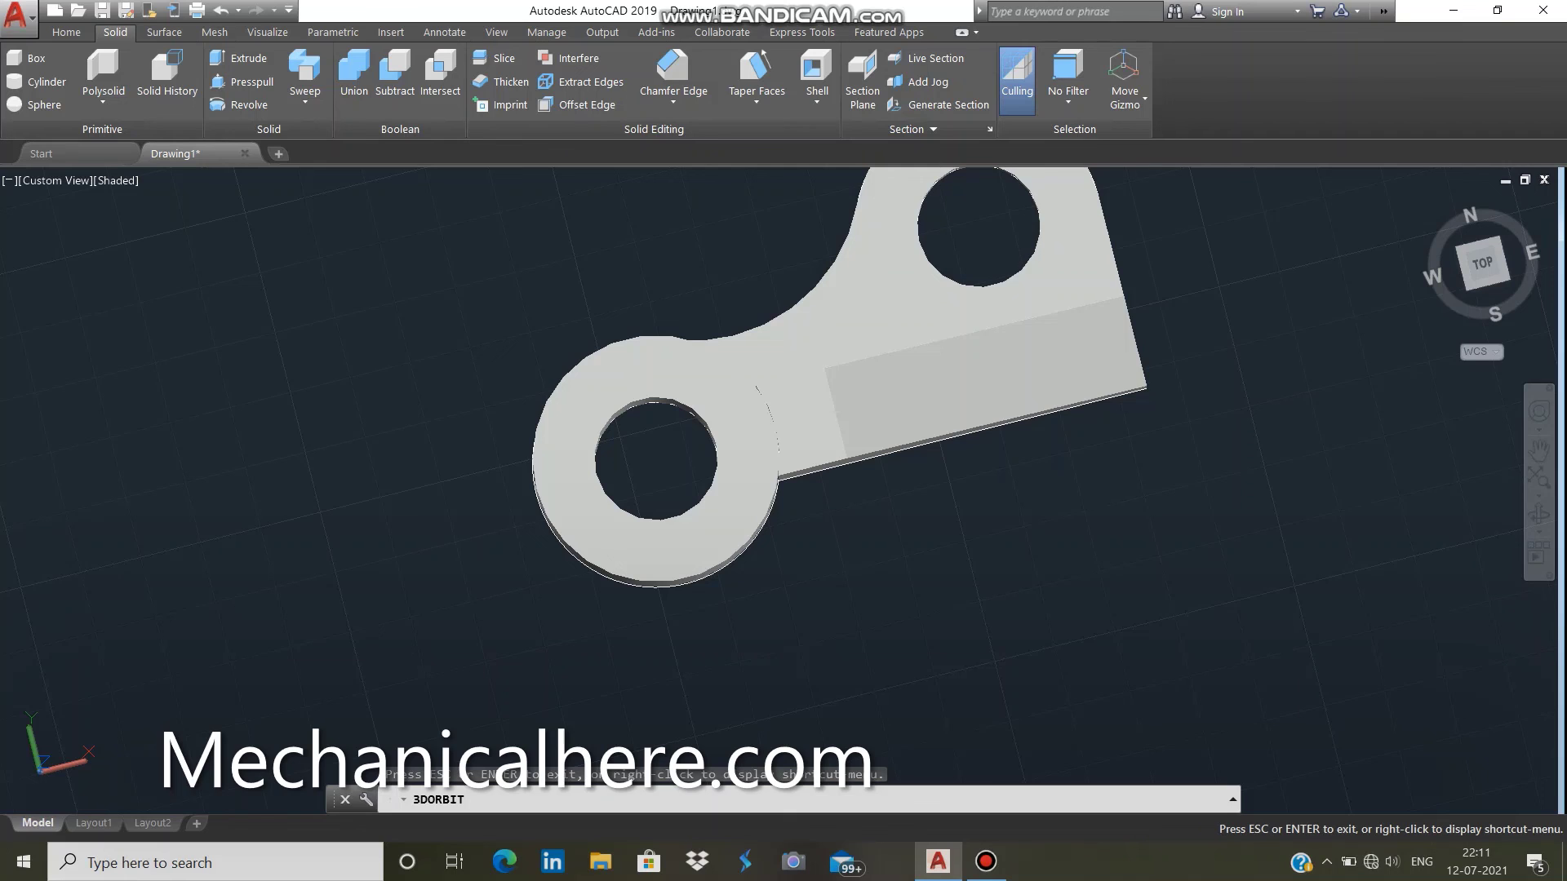
key(Escape)
click(117, 180)
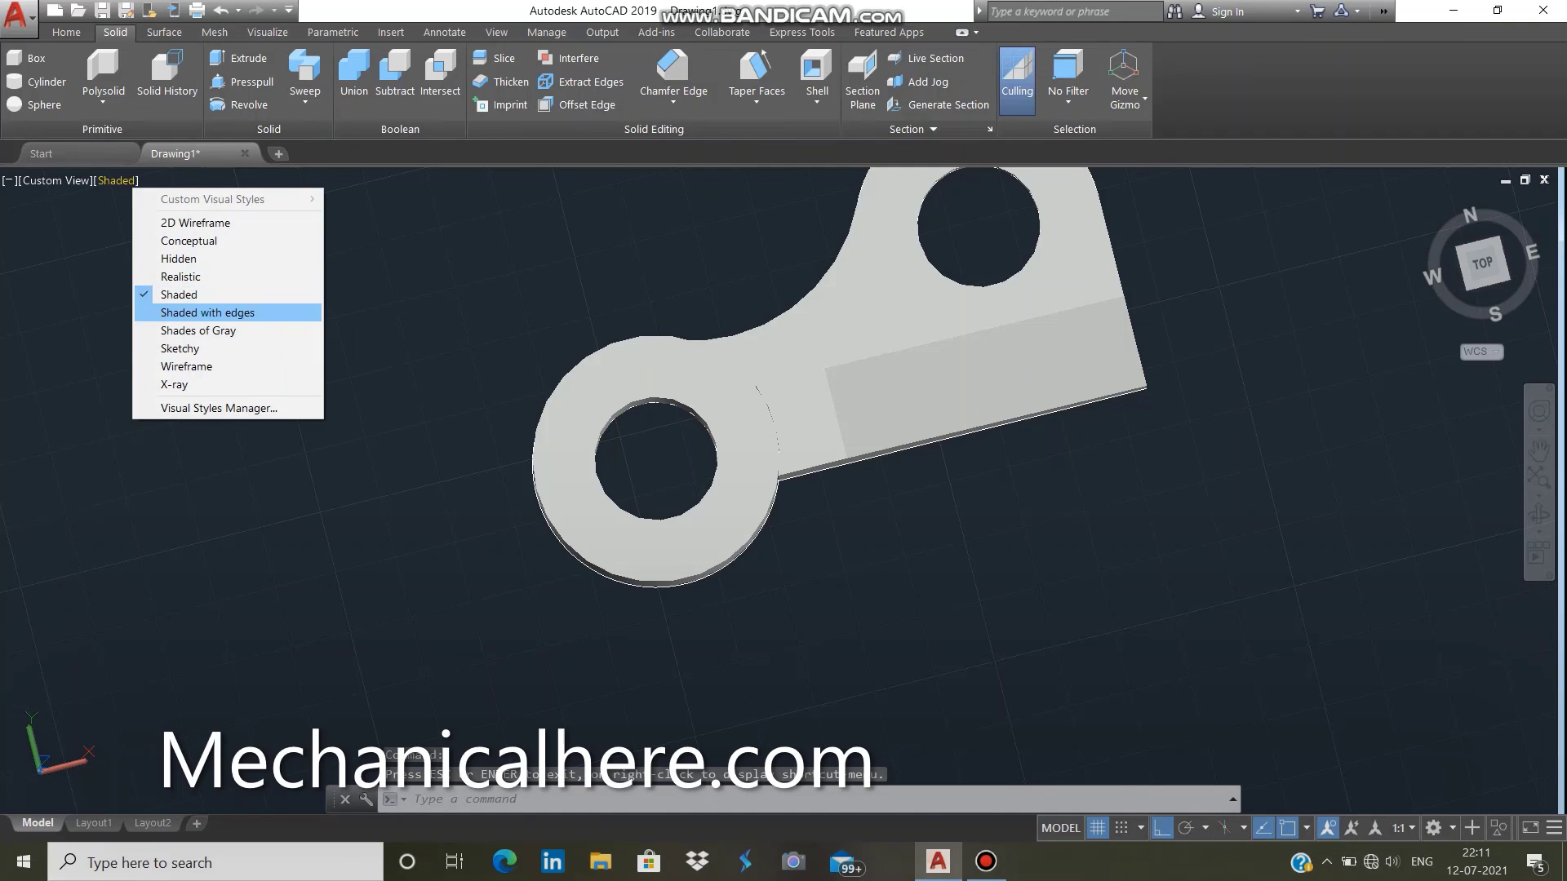
click(207, 312)
Return to the isometric Home view and orbit to inspect the lever from behind
mouse_move(576, 280)
middle_down()
mouse_move(605, 353)
mouse_move(462, 449)
middle_up()
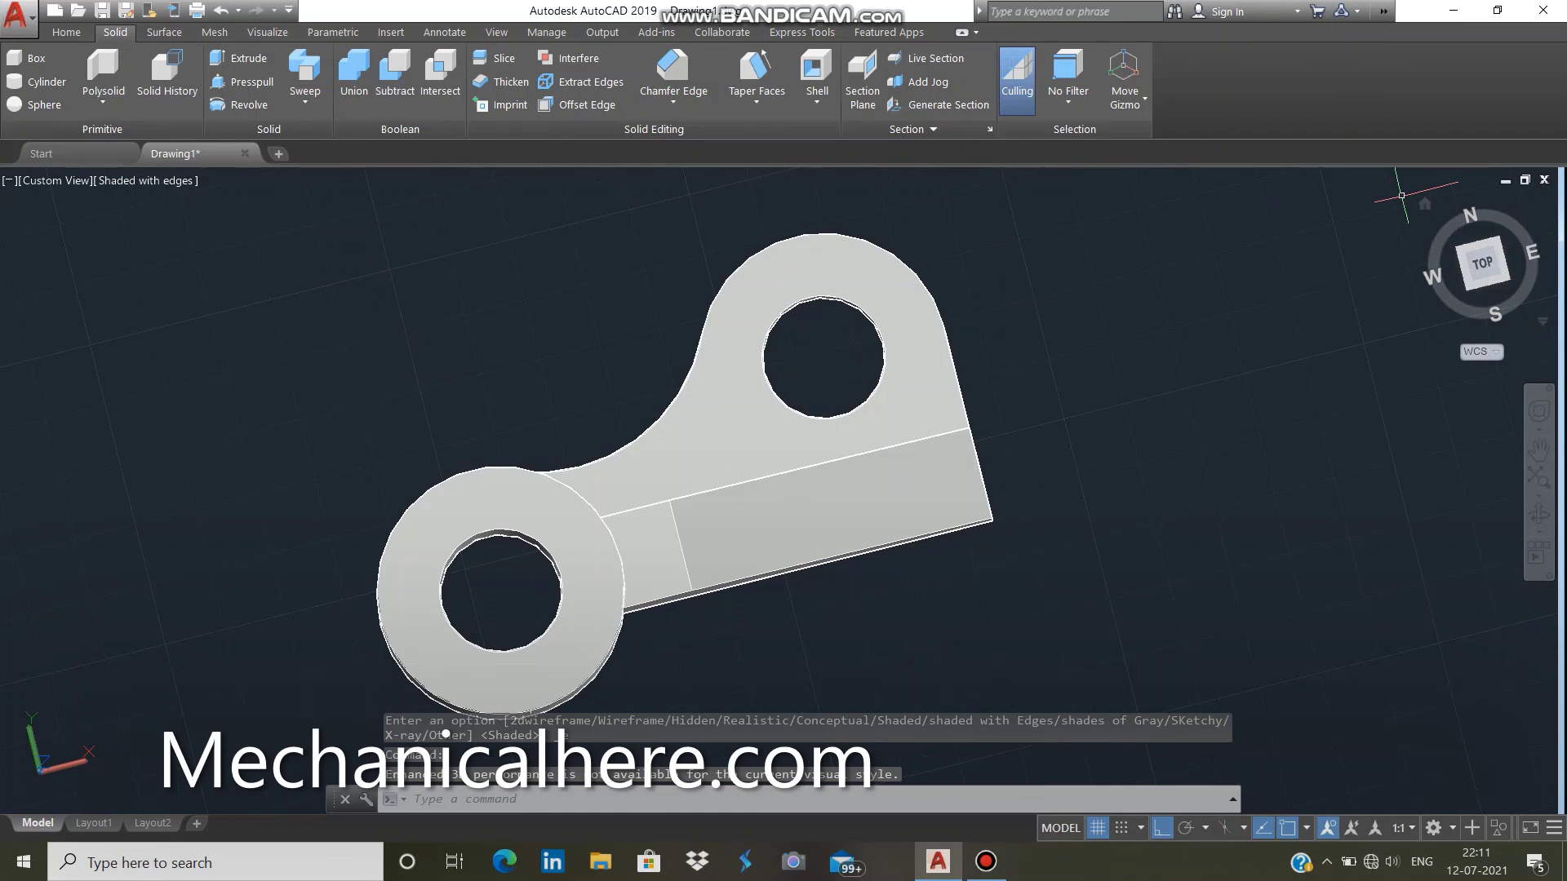
click(1466, 289)
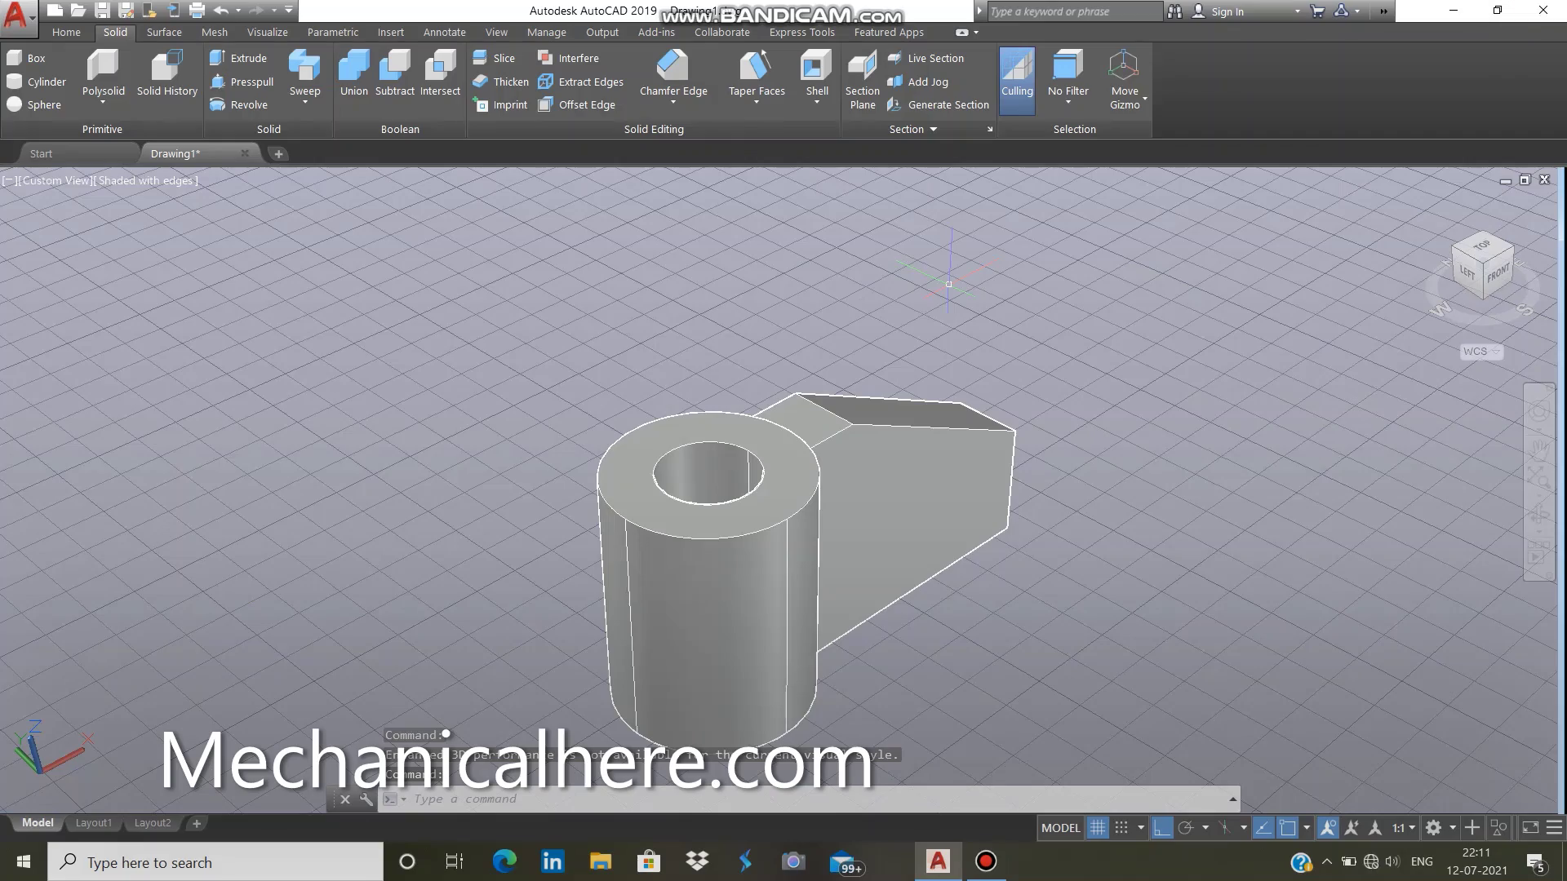
click(1539, 514)
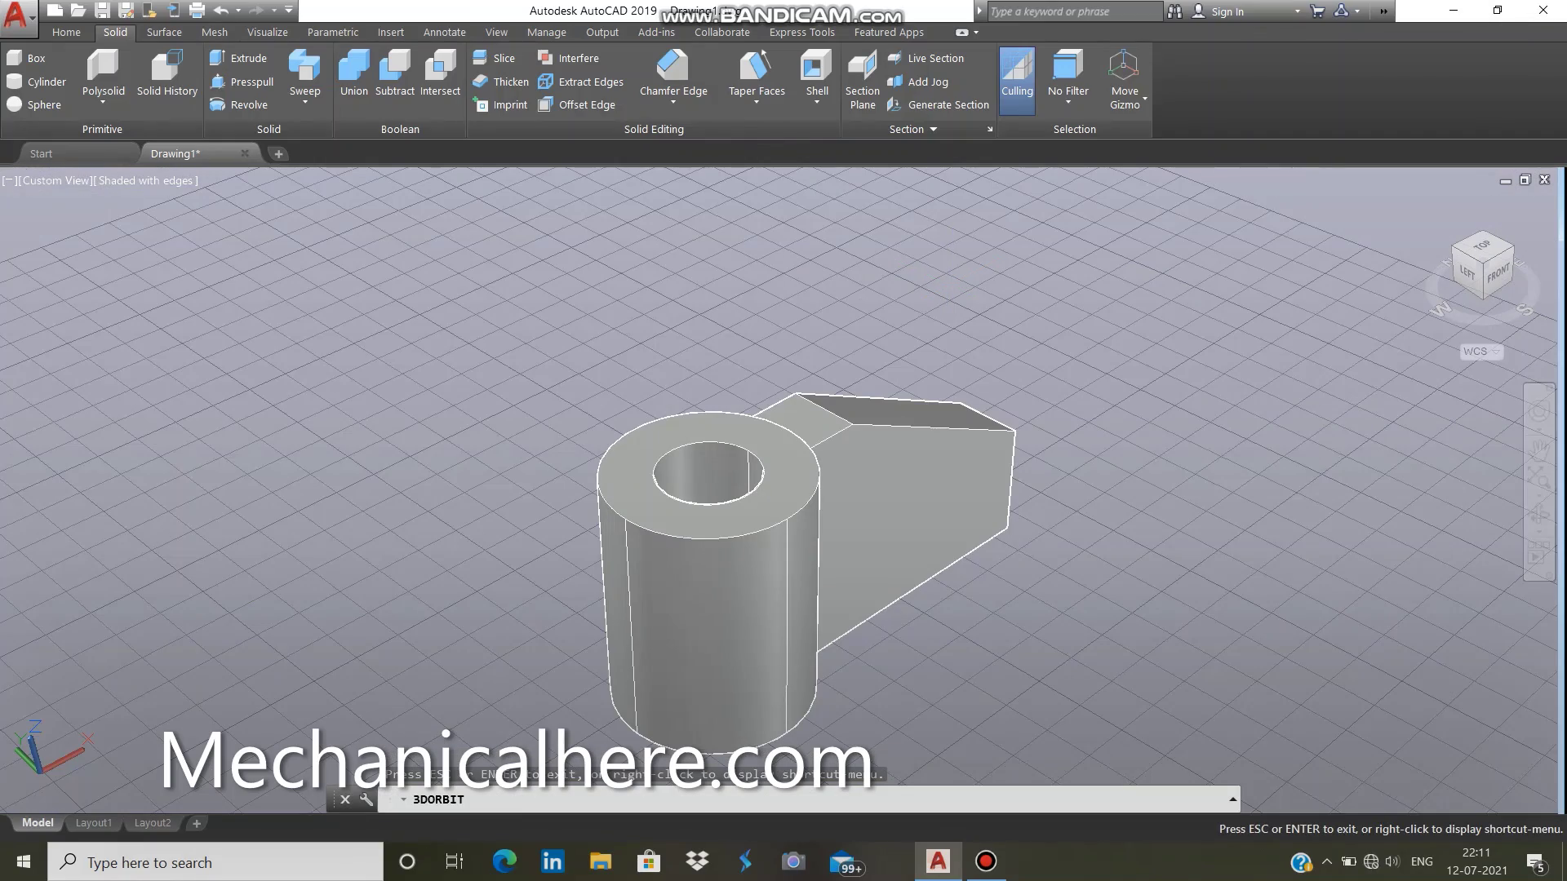
mouse_move(808, 457)
mouse_down()
mouse_move(848, 433)
mouse_move(701, 552)
mouse_move(879, 510)
mouse_up()
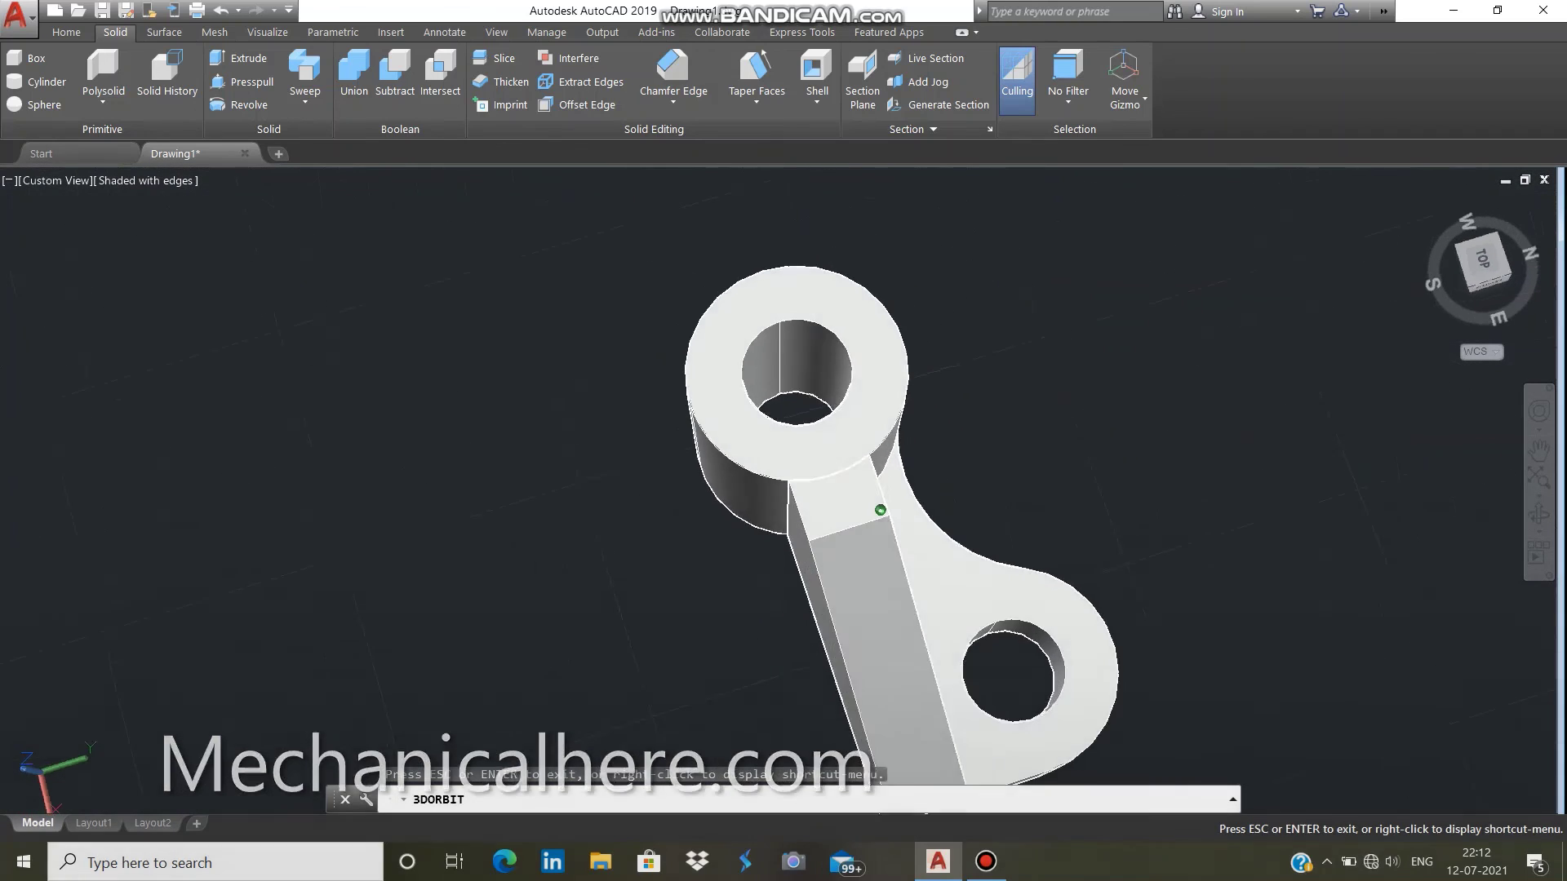